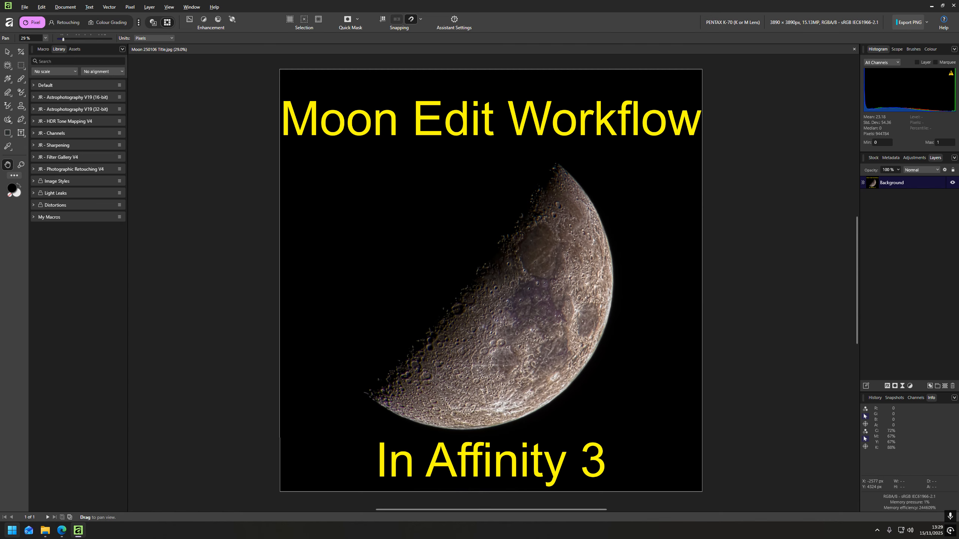
# Open IMGP1615.DNG from the Moon Example folder in Affinity and close the Moon 250106 Title.jpg document
pyautogui.click(24, 5)
pyautogui.moveTo(25, 7)
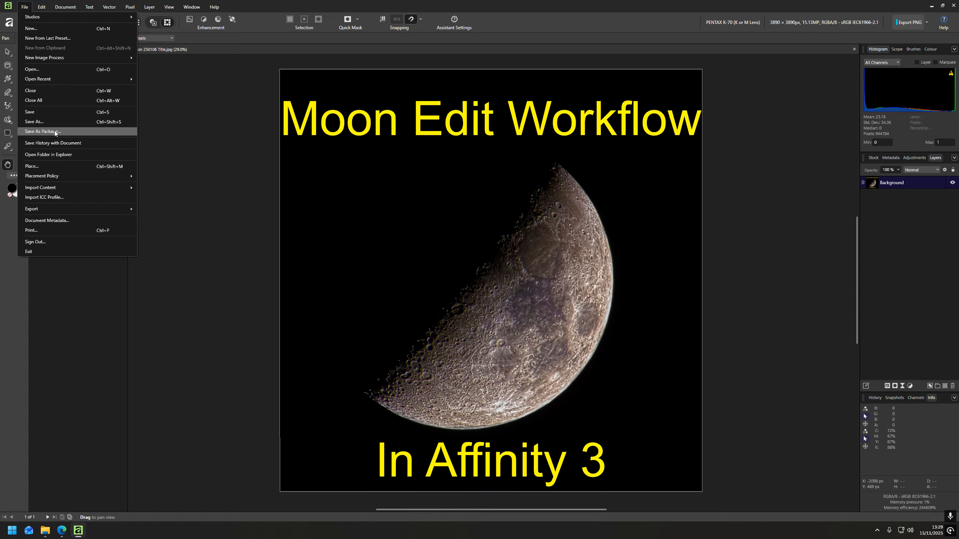
pyautogui.click(45, 531)
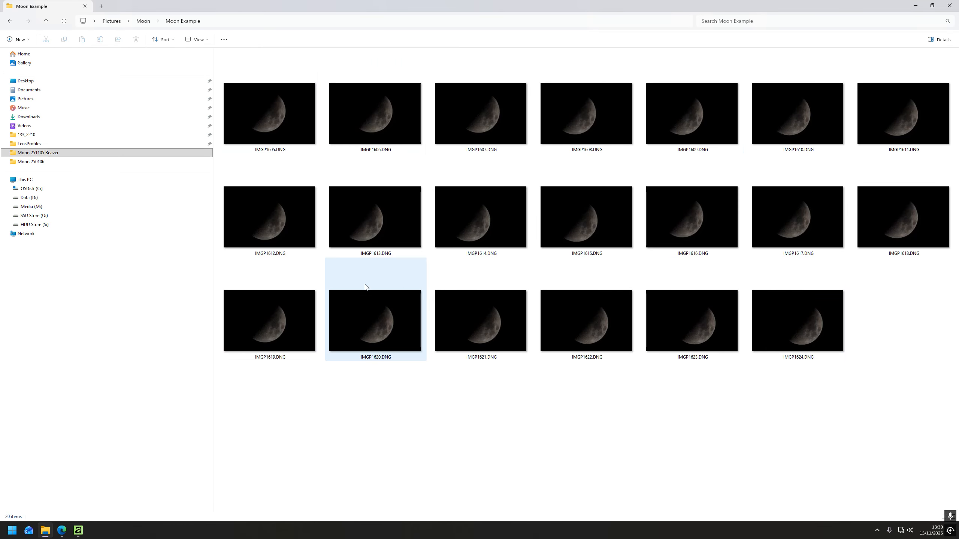
pyautogui.moveTo(889, 224)
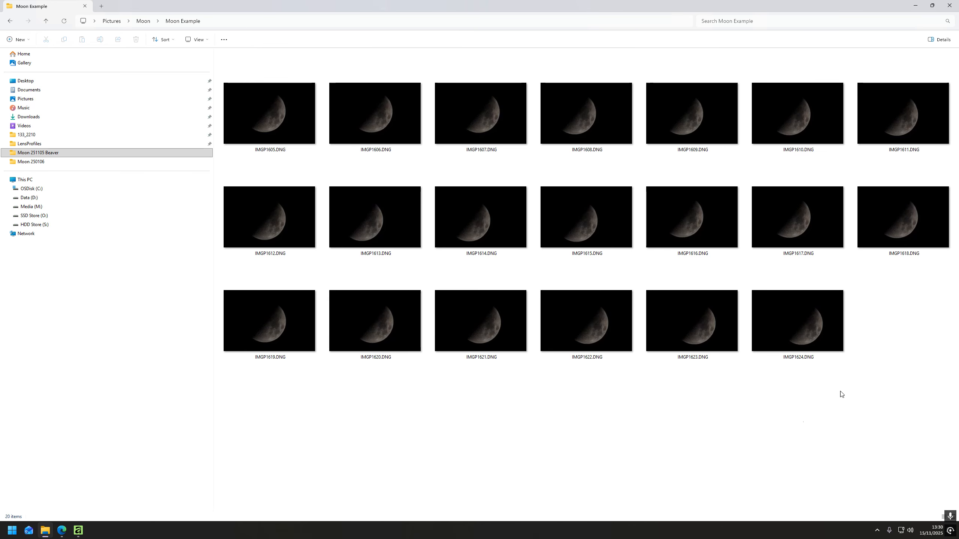
pyautogui.rightClick(569, 225)
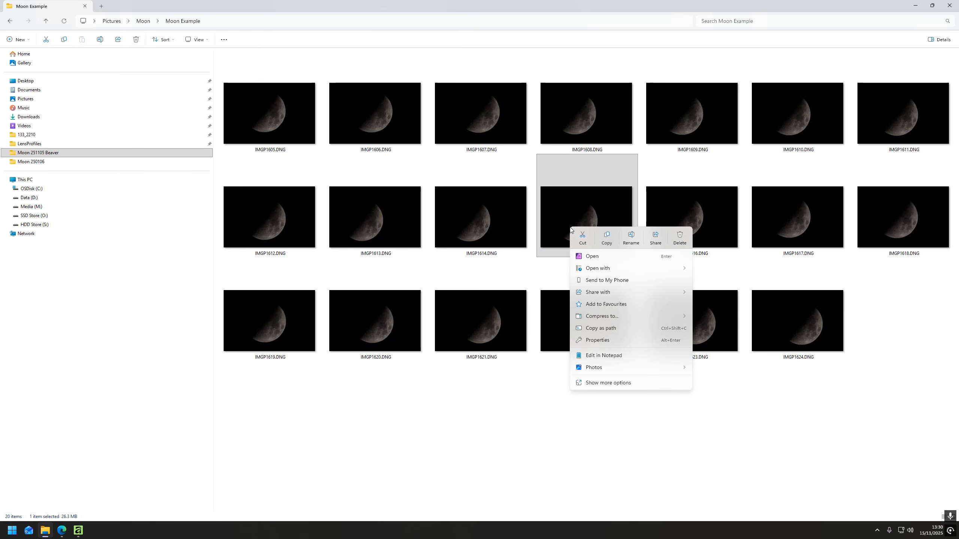
pyautogui.press('Escape')
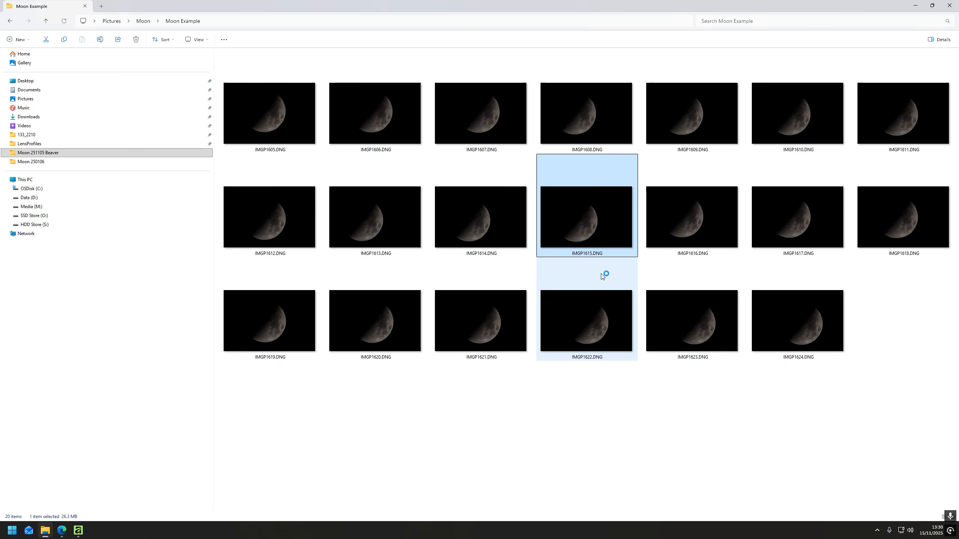
pyautogui.rightClick(602, 250)
pyautogui.moveTo(628, 291)
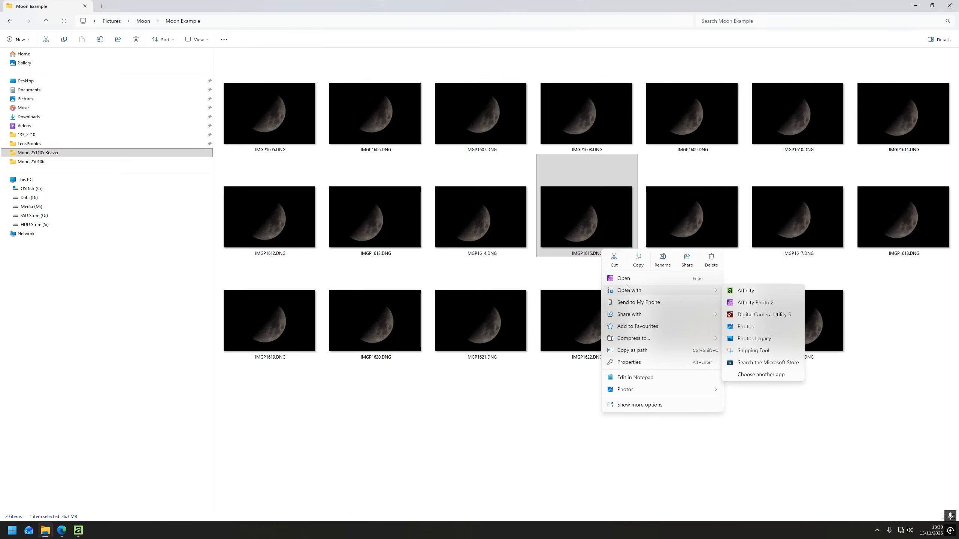
pyautogui.click(759, 291)
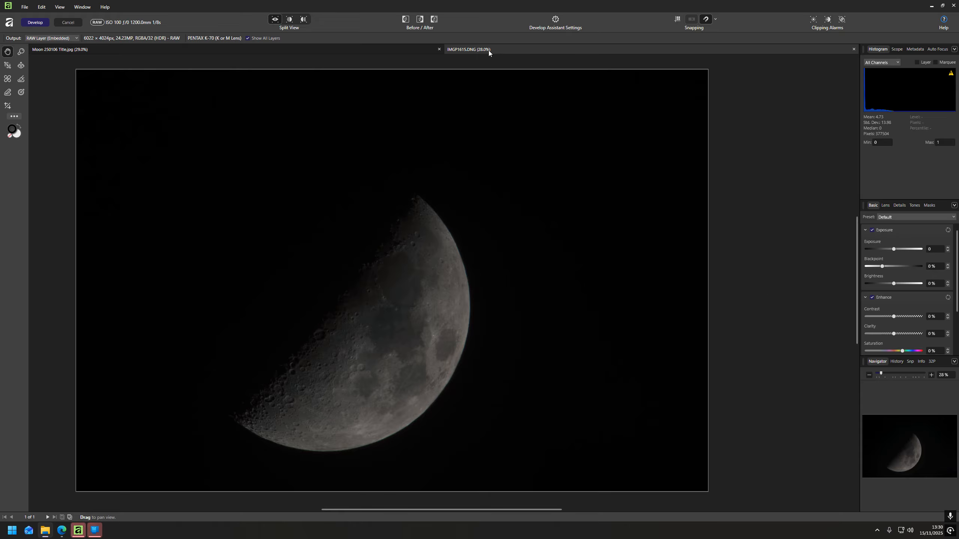
pyautogui.click(439, 49)
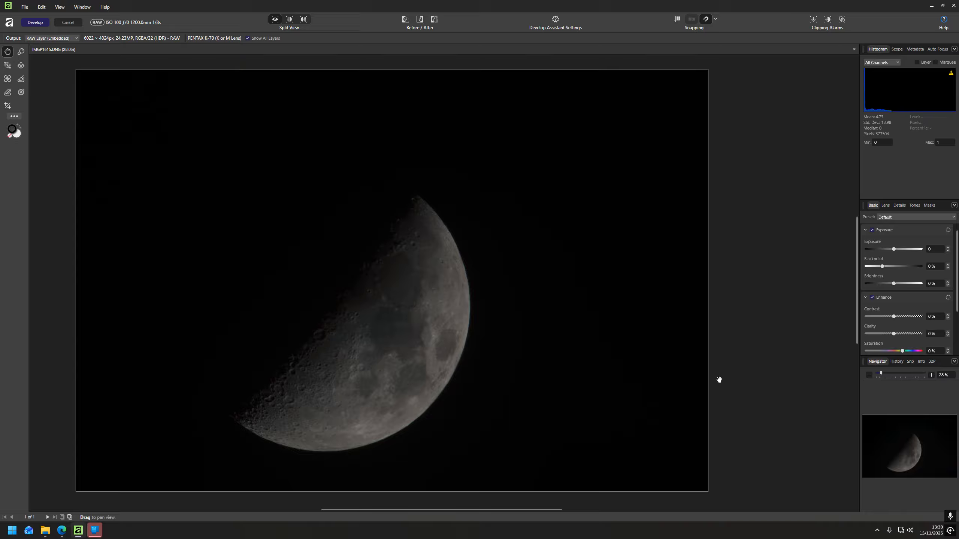
# Set the RAW image's exposure to 2 and its saturation to 50%
pyautogui.scroll(1, 936, 250)
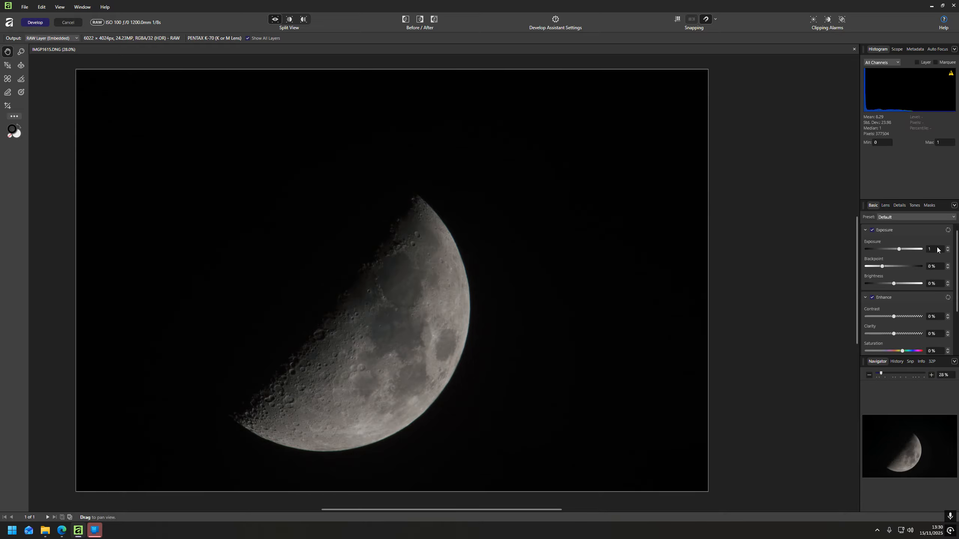
pyautogui.scroll(1, 938, 250)
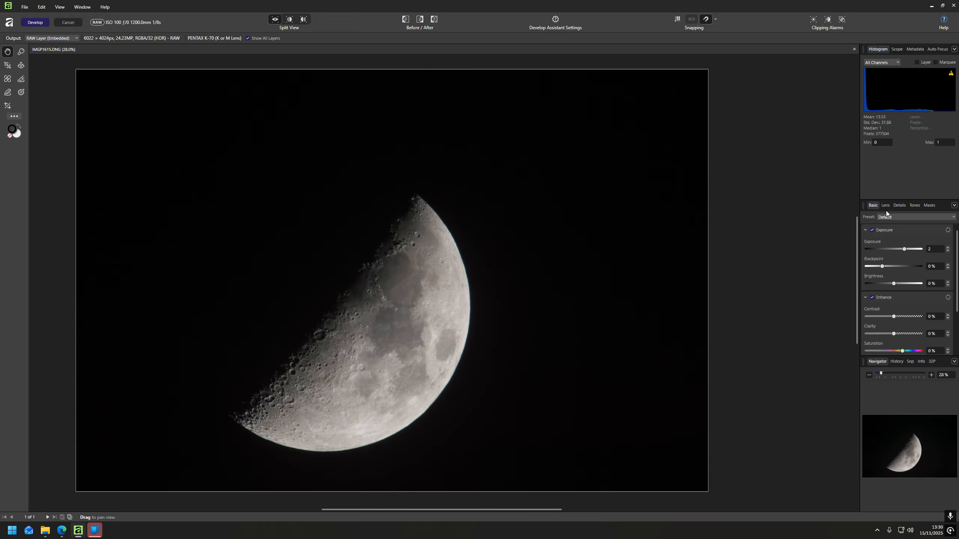
pyautogui.scroll(-2, 877, 318)
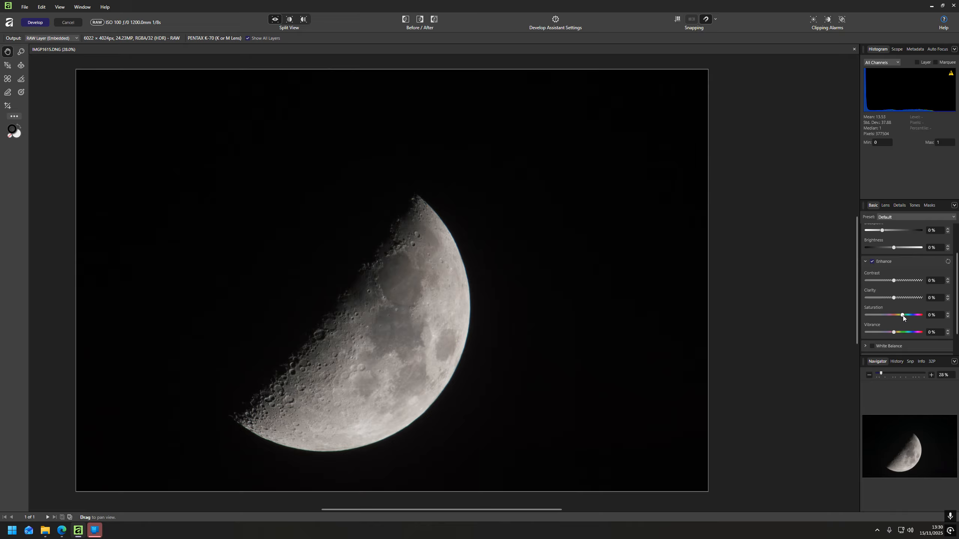
pyautogui.moveTo(902, 315); pyautogui.dragTo(925, 317)
# Enable White Balance for the RAW image and set the temperature to 4000 K
pyautogui.click(872, 347)
pyautogui.scroll(-2, 873, 346)
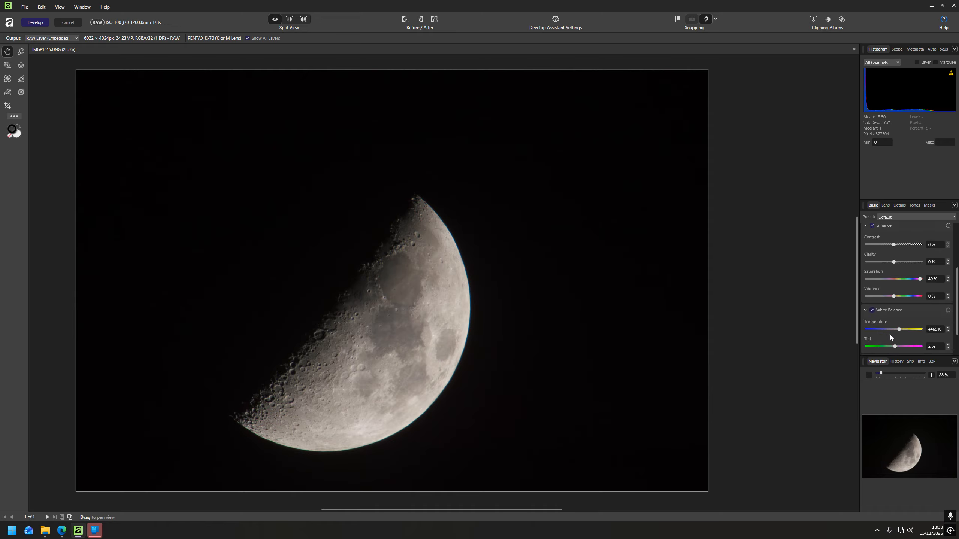
pyautogui.click(929, 330)
pyautogui.write('4000')
pyautogui.press('Return')
# Turn on Chromatic Aberration Reduction for the RAW image and turn off Detail Refinement
pyautogui.click(887, 206)
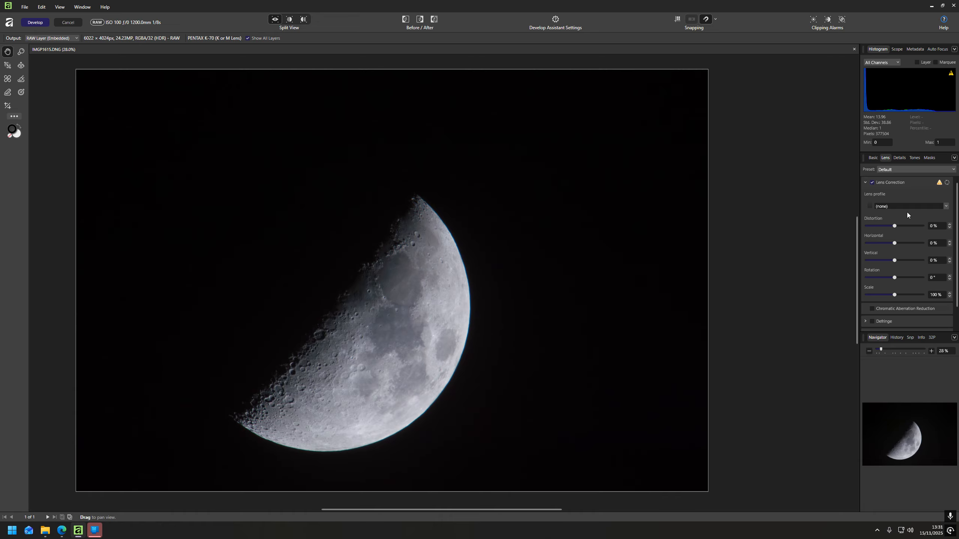
pyautogui.scroll(-1, 906, 212)
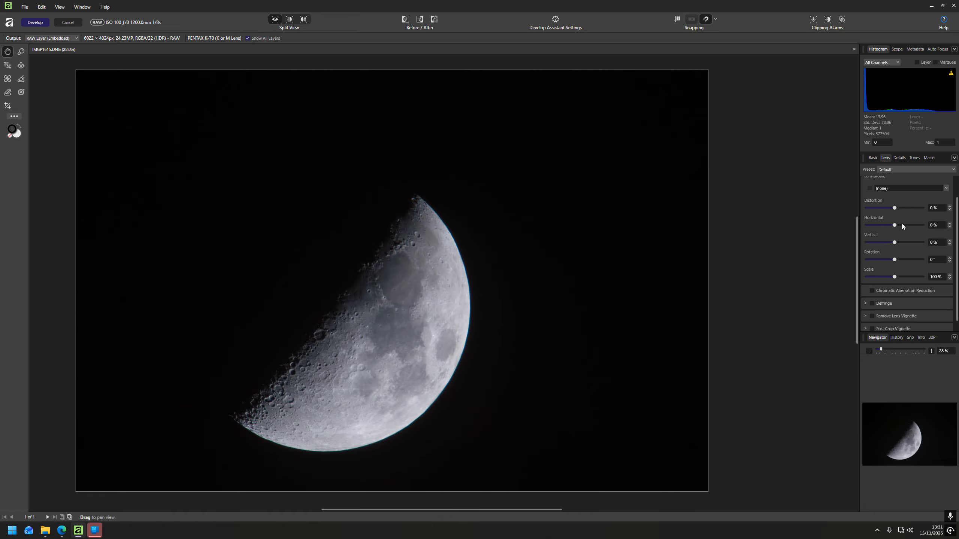
pyautogui.click(872, 291)
pyautogui.scroll(-1, 881, 305)
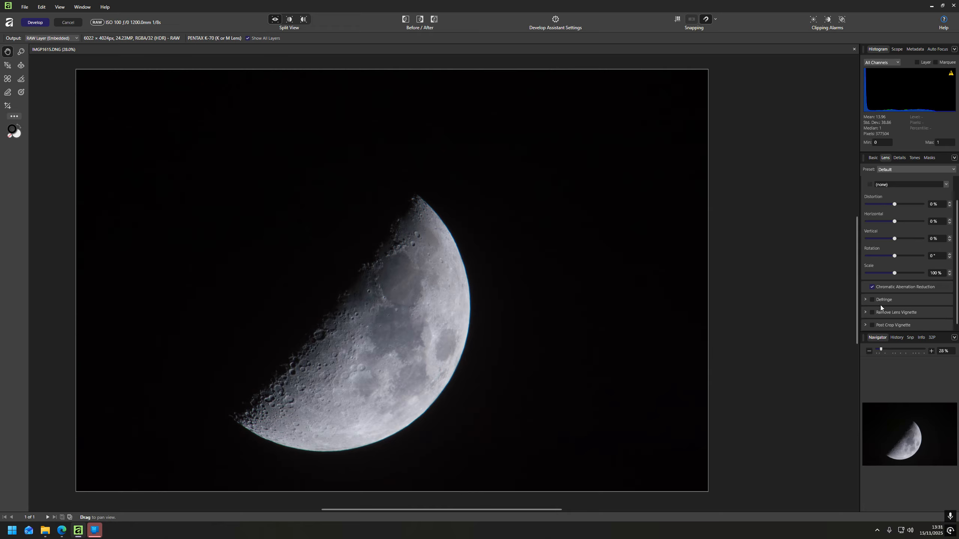
pyautogui.click(901, 158)
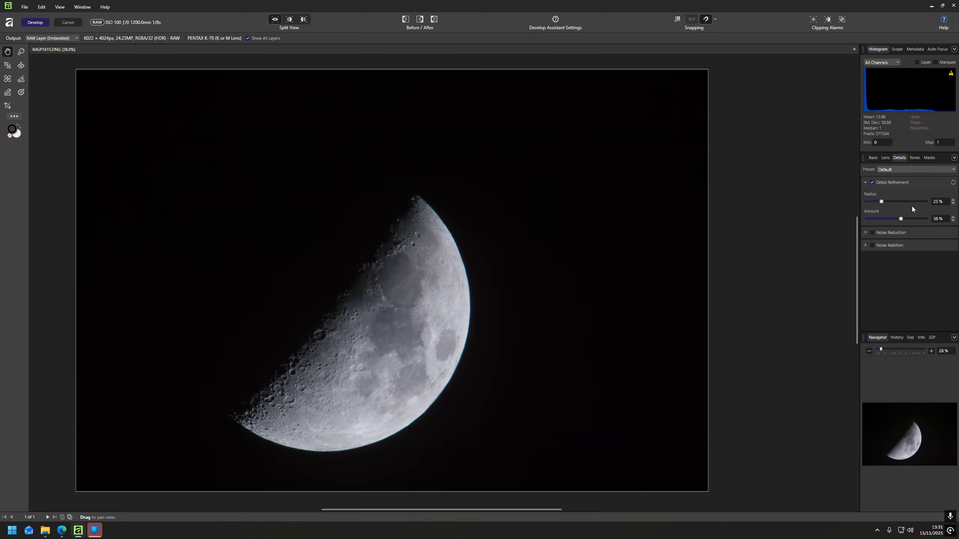
pyautogui.click(875, 183)
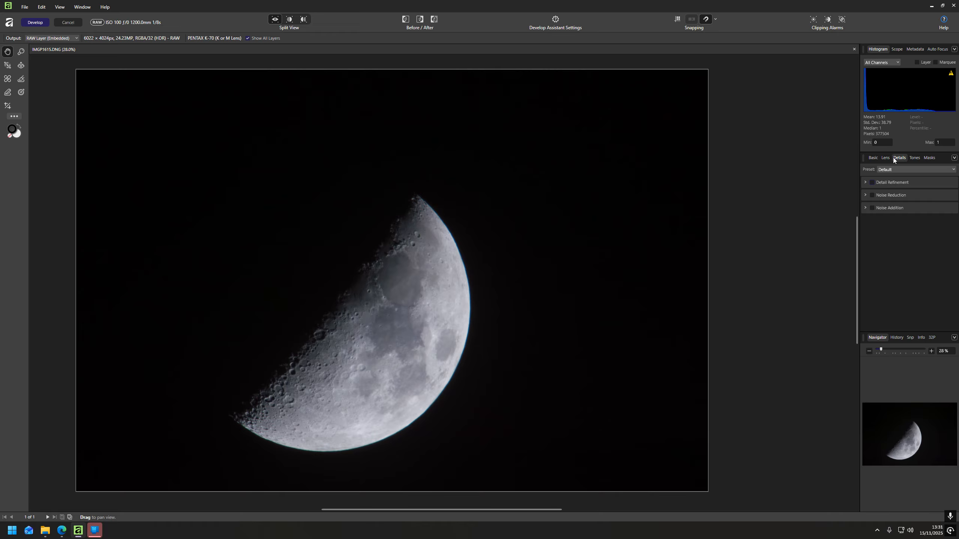
# Enable Curves and shape the Master curve into a gentle S, raising the upper tones and lowering the lower tones
pyautogui.click(915, 158)
pyautogui.click(872, 183)
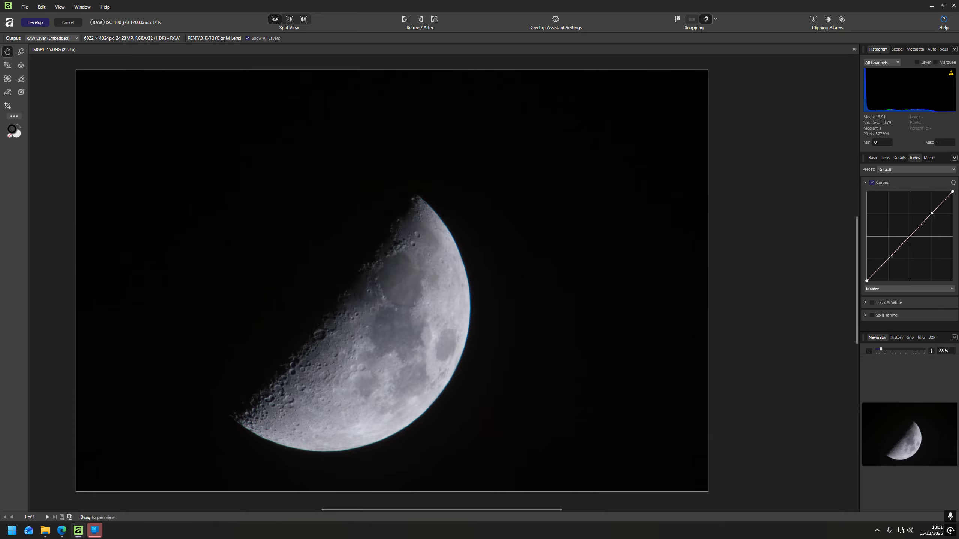
pyautogui.moveTo(932, 215); pyautogui.dragTo(929, 214)
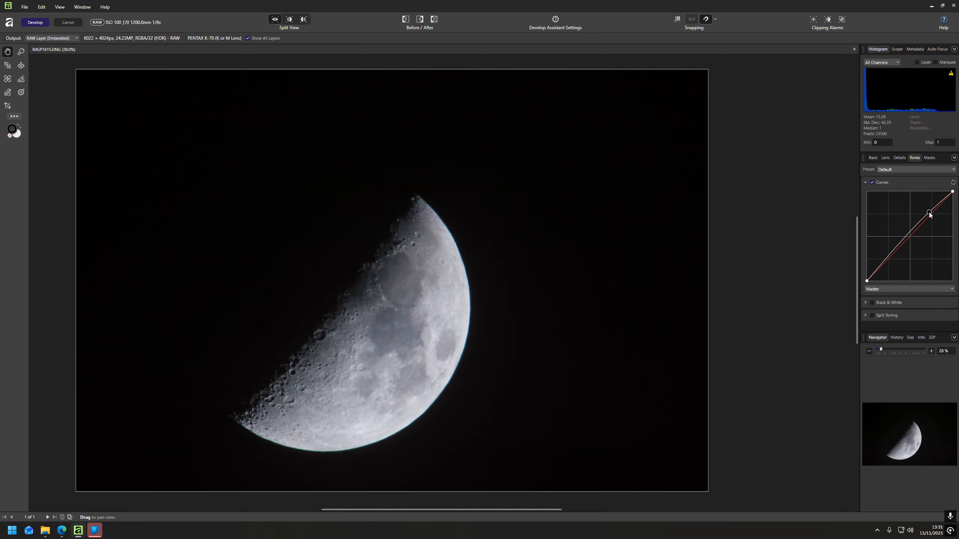
pyautogui.moveTo(889, 260); pyautogui.dragTo(892, 262)
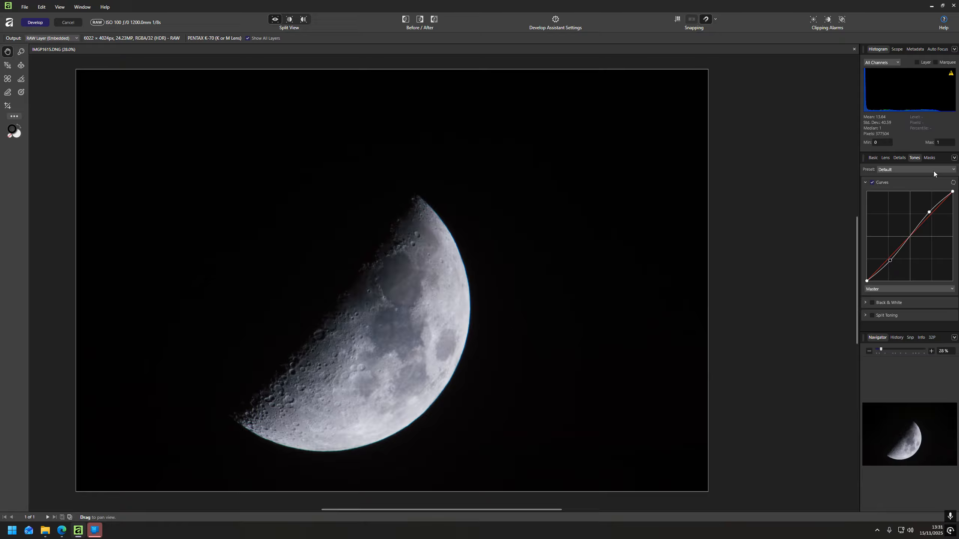
# Enable Shadows & Highlights with shadows at -80%, and develop the image as an embedded RAW layer
pyautogui.click(904, 158)
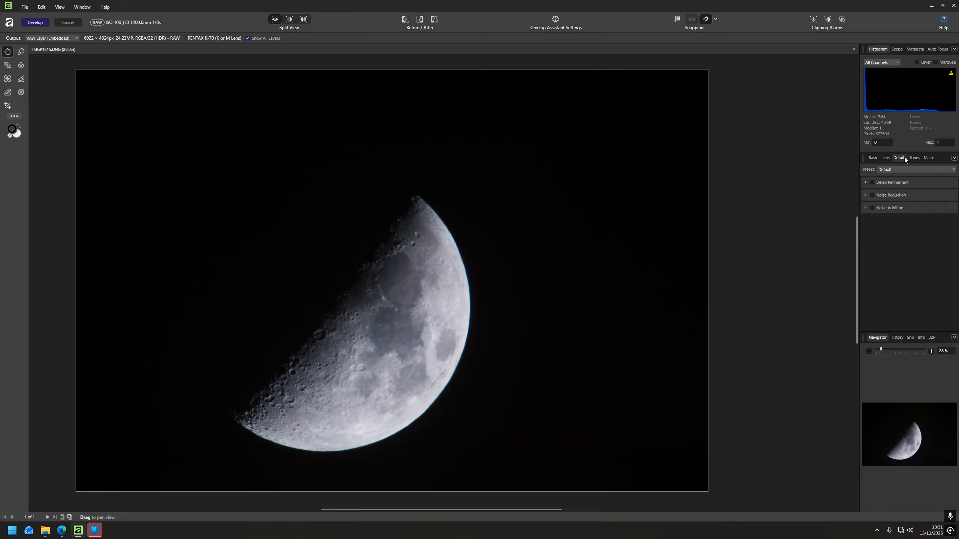
pyautogui.click(873, 158)
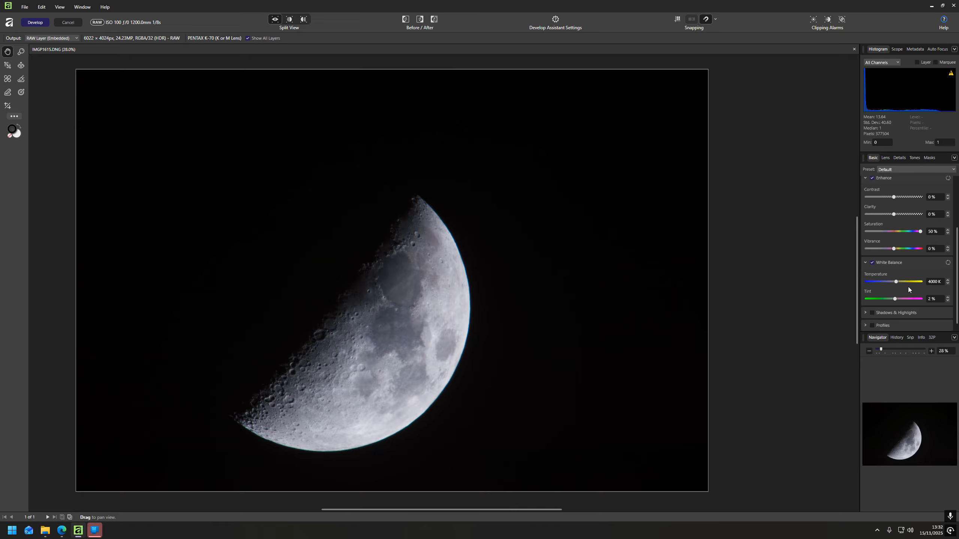
pyautogui.click(873, 312)
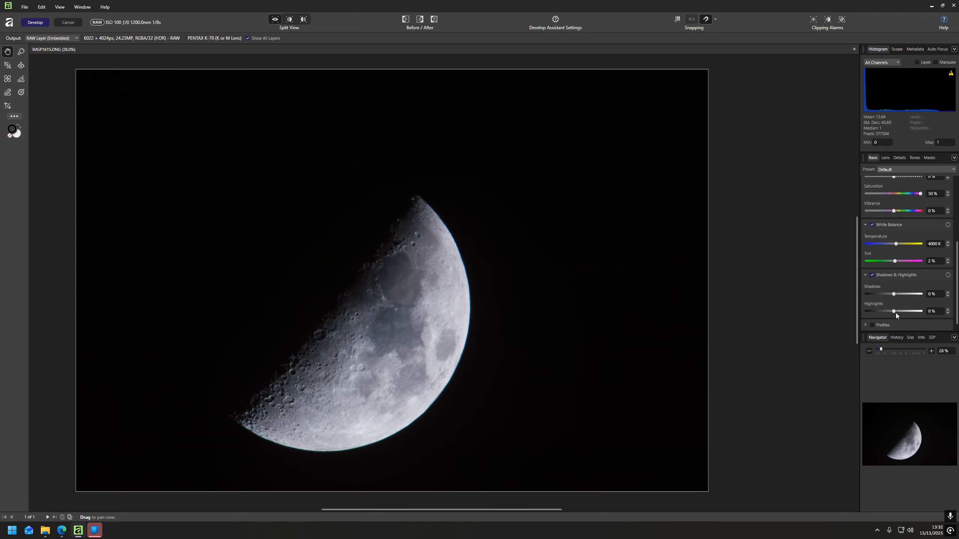
pyautogui.moveTo(895, 295); pyautogui.dragTo(876, 295)
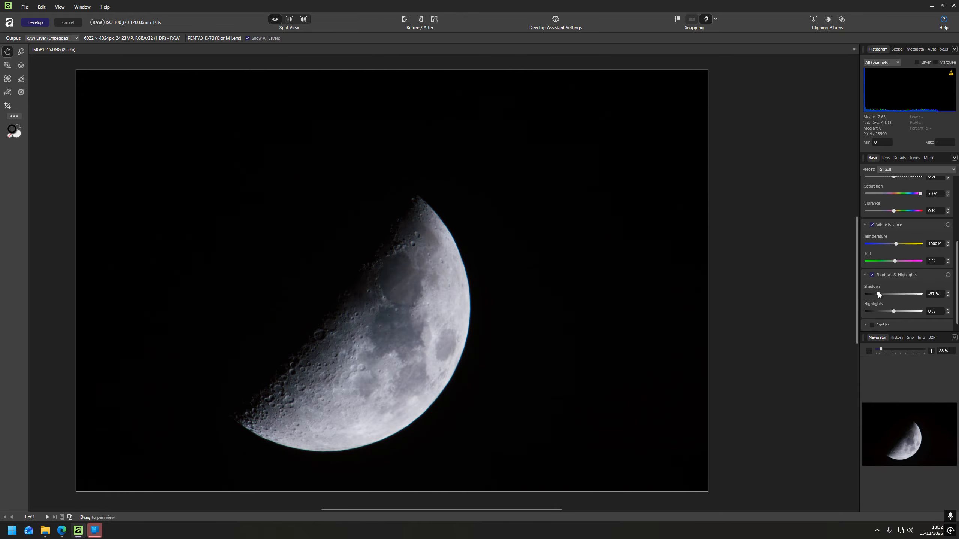
pyautogui.moveTo(880, 294)
pyautogui.mouseDown()
pyautogui.moveTo(853, 293)
pyautogui.moveTo(873, 294)
pyautogui.mouseUp()
pyautogui.scroll(1, 935, 295)
pyautogui.moveTo(895, 311)
pyautogui.mouseDown()
pyautogui.moveTo(924, 303)
pyautogui.moveTo(858, 302)
pyautogui.moveTo(895, 312)
pyautogui.mouseUp()
pyautogui.click(35, 23)
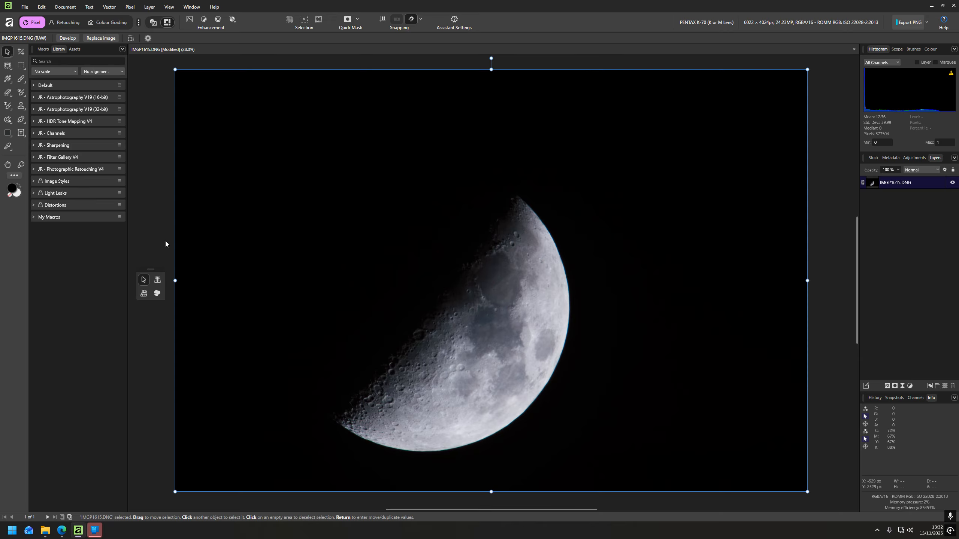
# Record a macro that reopens the IMGP1615.DNG RAW layer and develops it again with its current settings
pyautogui.click(45, 50)
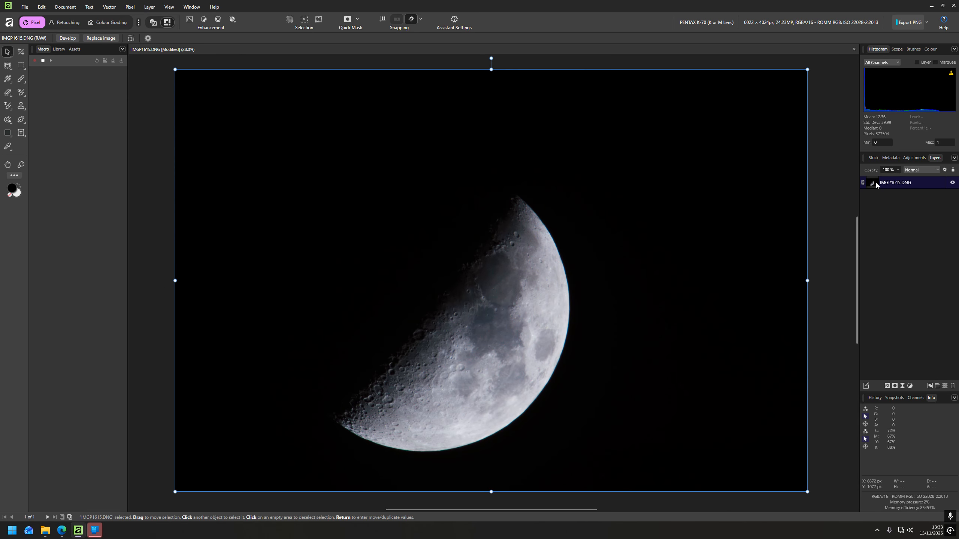
pyautogui.doubleClick(875, 183)
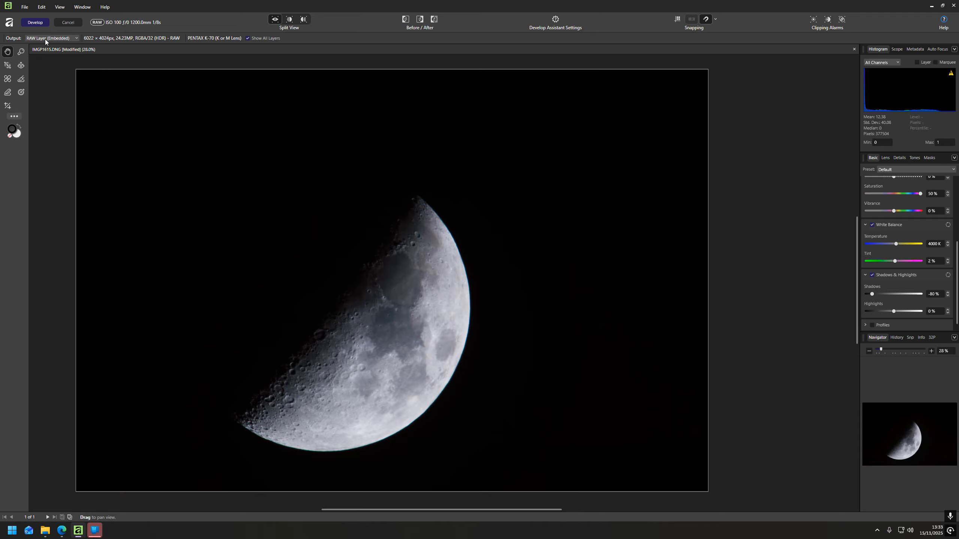
pyautogui.click(35, 23)
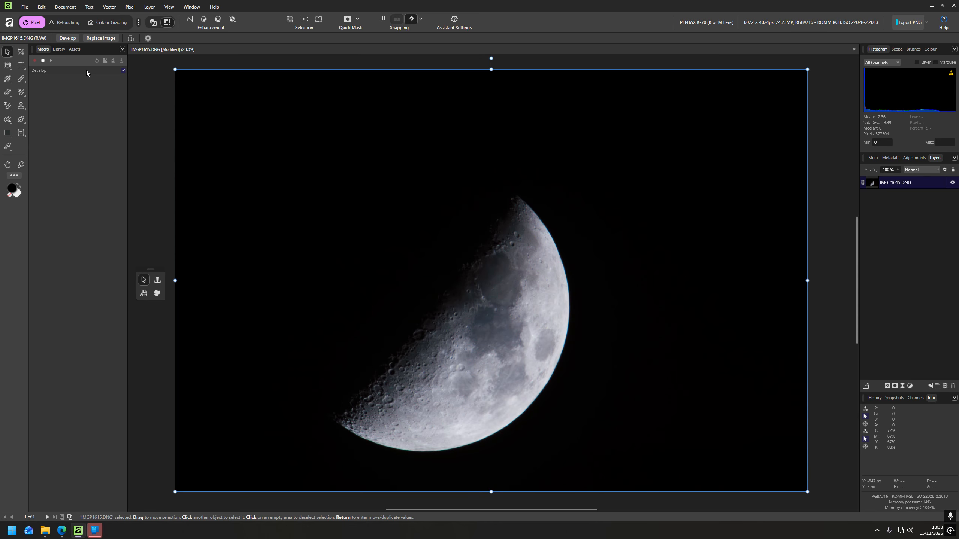
pyautogui.click(42, 62)
# Save the recorded macro as "Moon Batch Edit" in the My Macros category
pyautogui.click(106, 61)
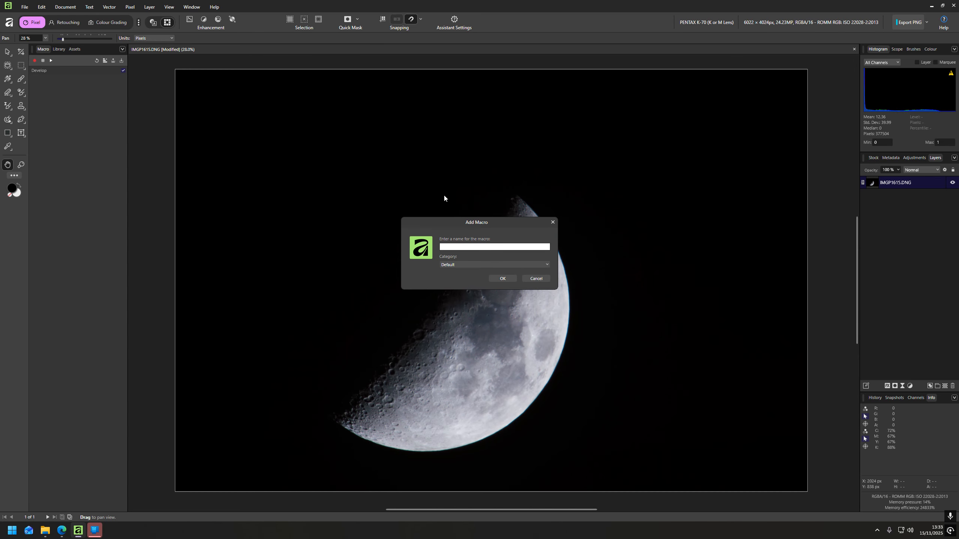
pyautogui.click(547, 264)
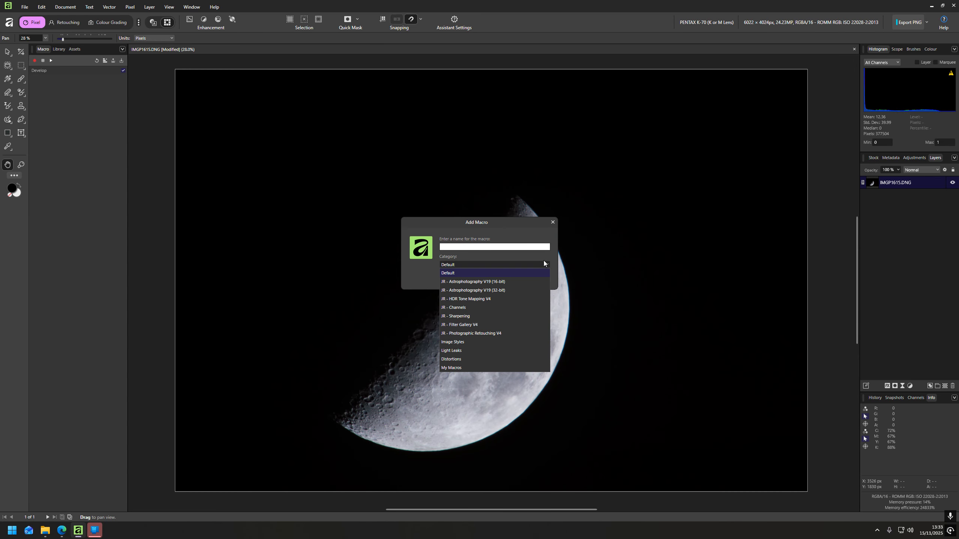
pyautogui.click(468, 367)
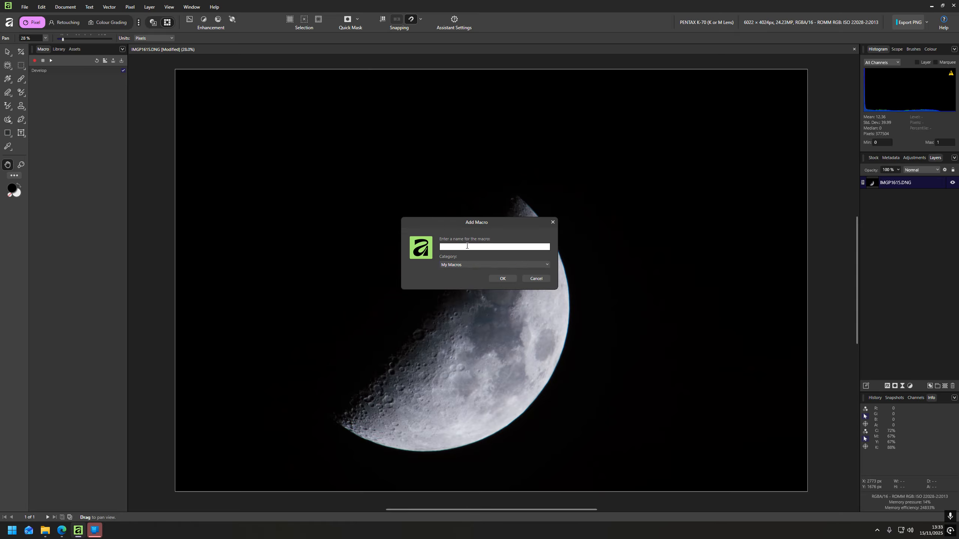
pyautogui.write('Moon Batch Edit')
pyautogui.click(503, 279)
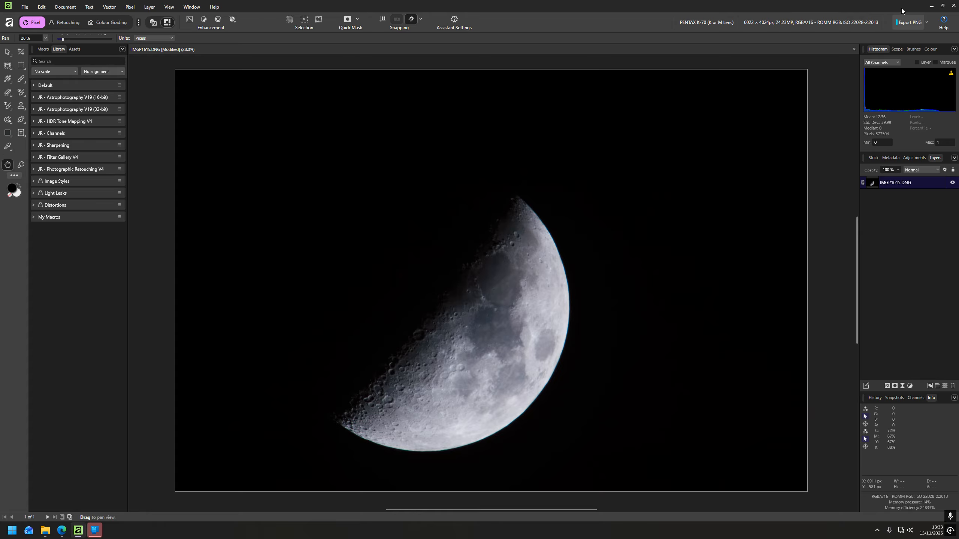
# Close the IMGP1615.DNG document without saving its changes
pyautogui.click(855, 49)
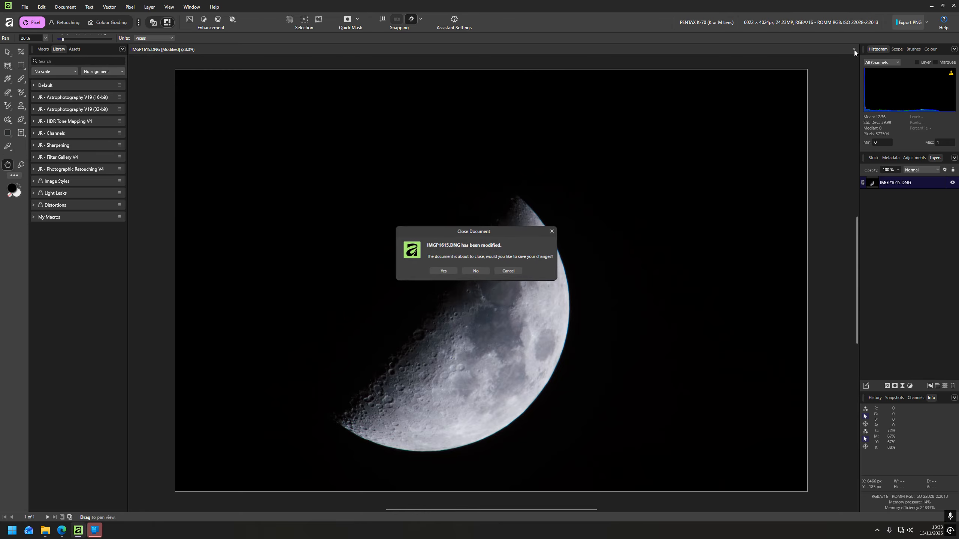
pyautogui.click(476, 272)
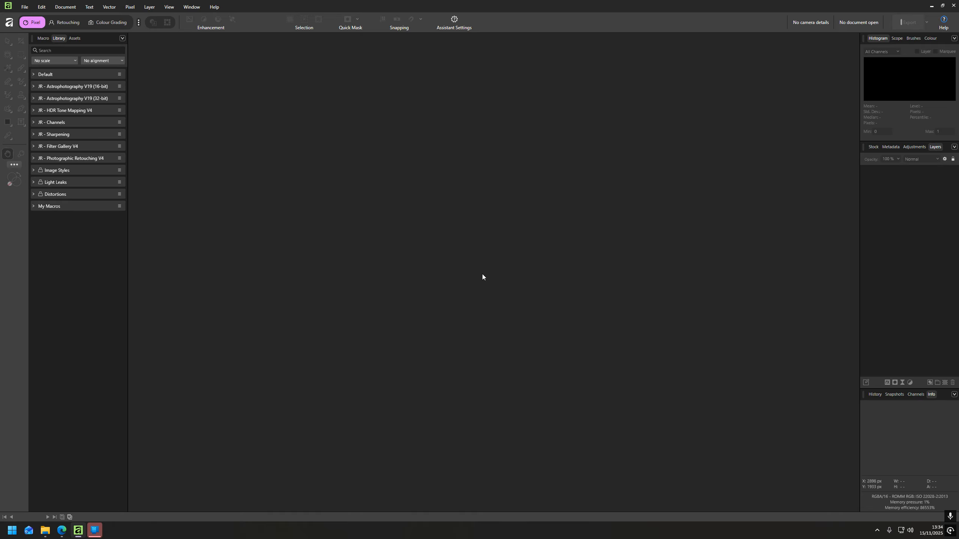
# Start a new batch job and add IMGP1605.DNG through IMGP1624.DNG from the Moon Example folder as sources
pyautogui.click(24, 6)
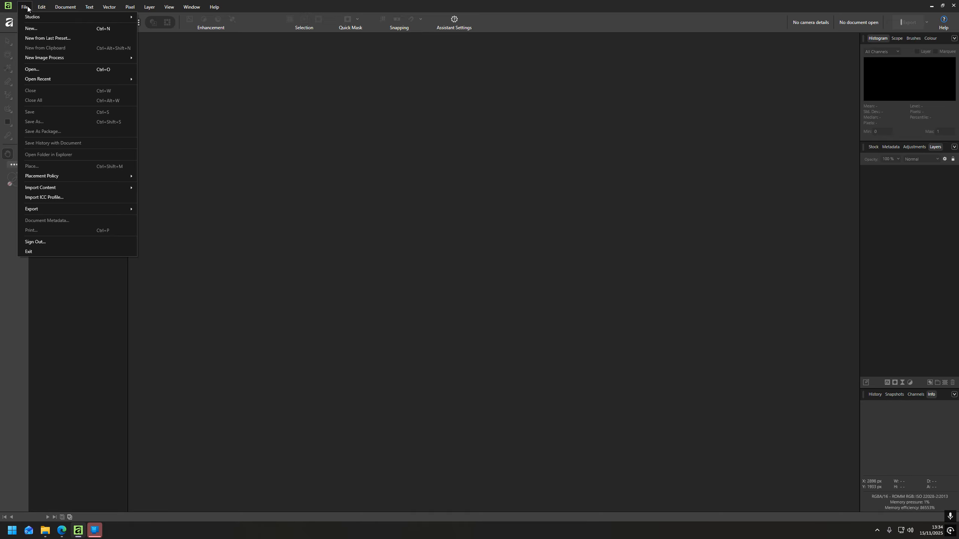
pyautogui.moveTo(42, 7)
pyautogui.moveTo(36, 60)
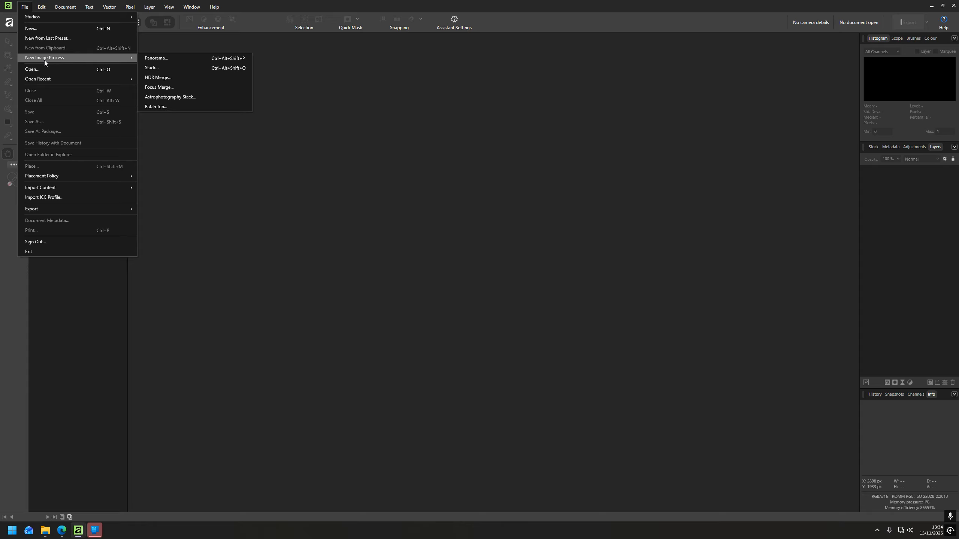
pyautogui.click(160, 107)
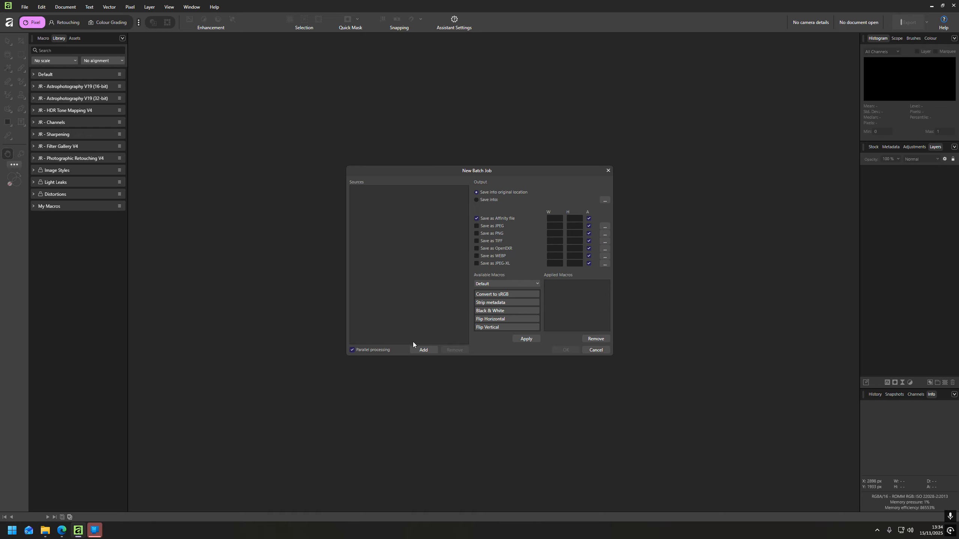
pyautogui.click(421, 351)
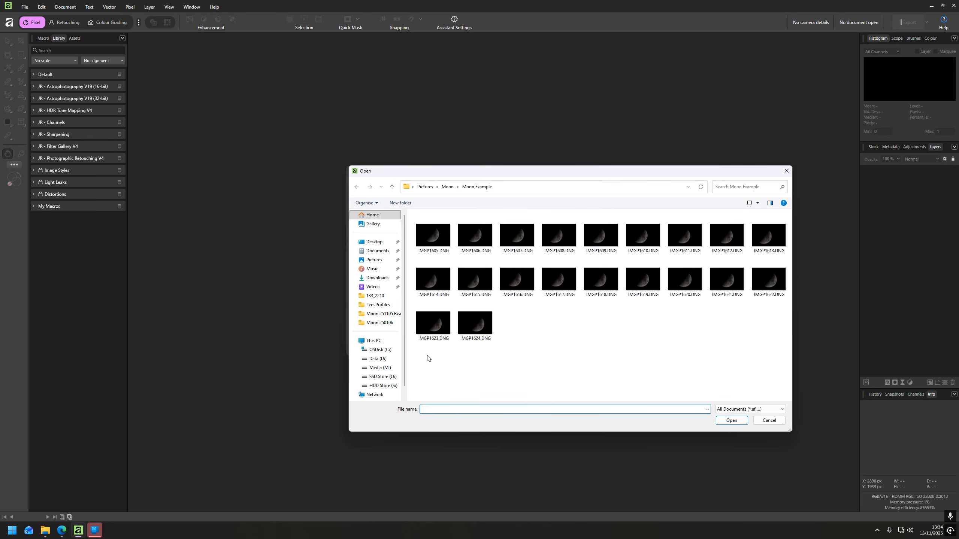
pyautogui.click(436, 248)
pyautogui.keyDown('shift'); pyautogui.click(461, 329); pyautogui.keyUp('shift')
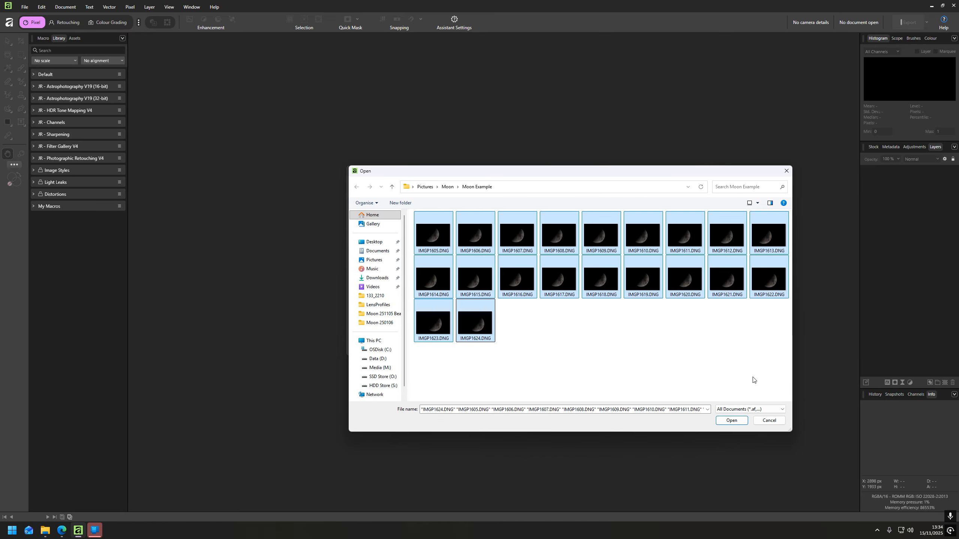
pyautogui.click(731, 421)
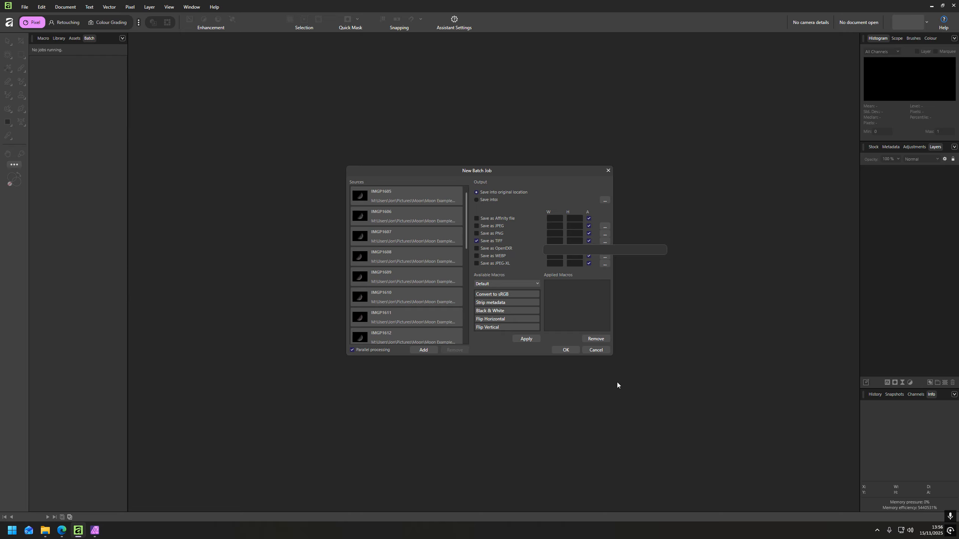
# Switch to Affinity Photo and set the batch TIFF options to Lanczos 3 Non-Separable resampling, ROMM RGB: ISO 22028-2:2013 profile and no compression
pyautogui.click(99, 529)
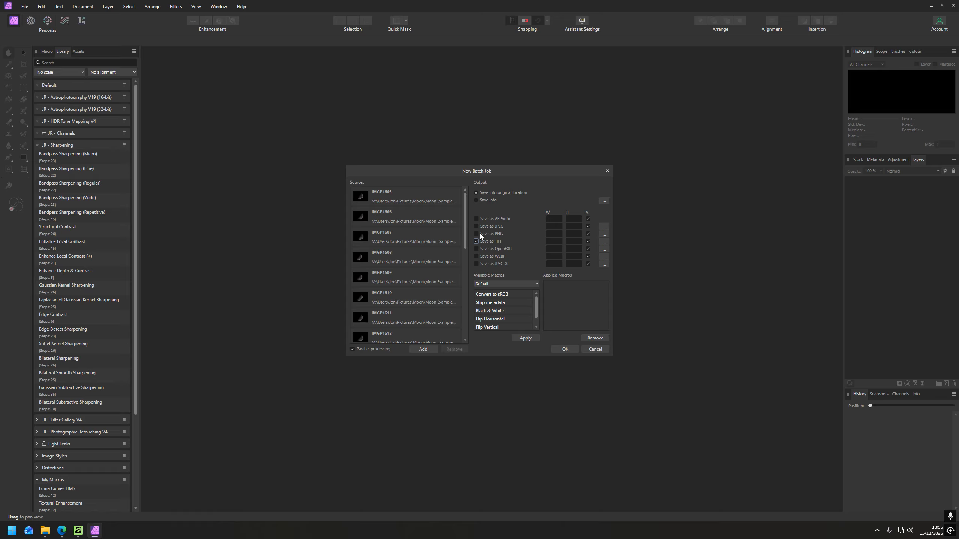
pyautogui.click(605, 243)
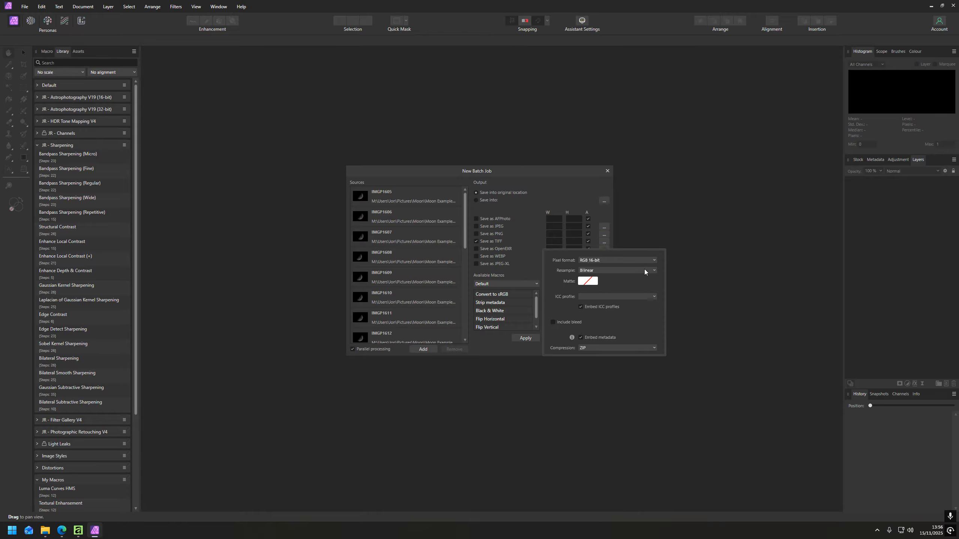
pyautogui.click(655, 271)
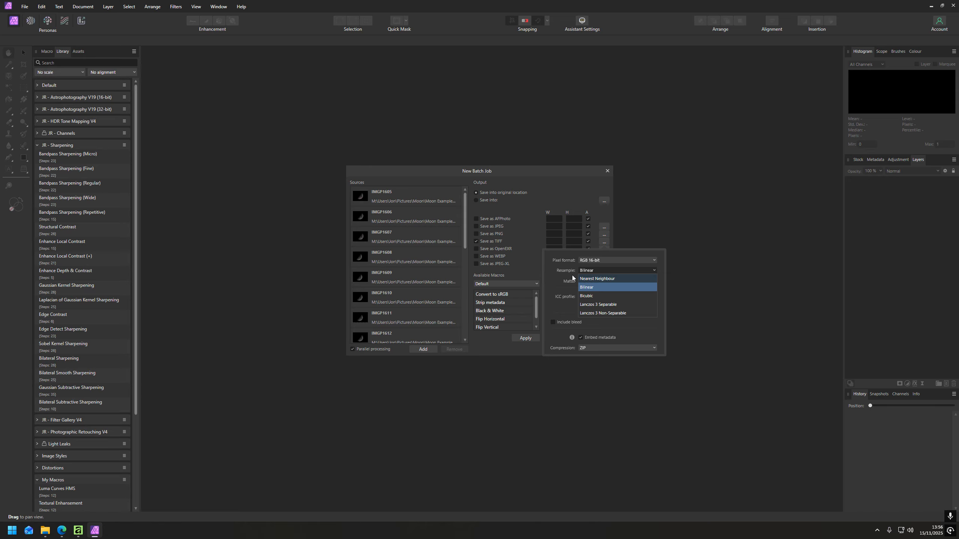
pyautogui.click(610, 314)
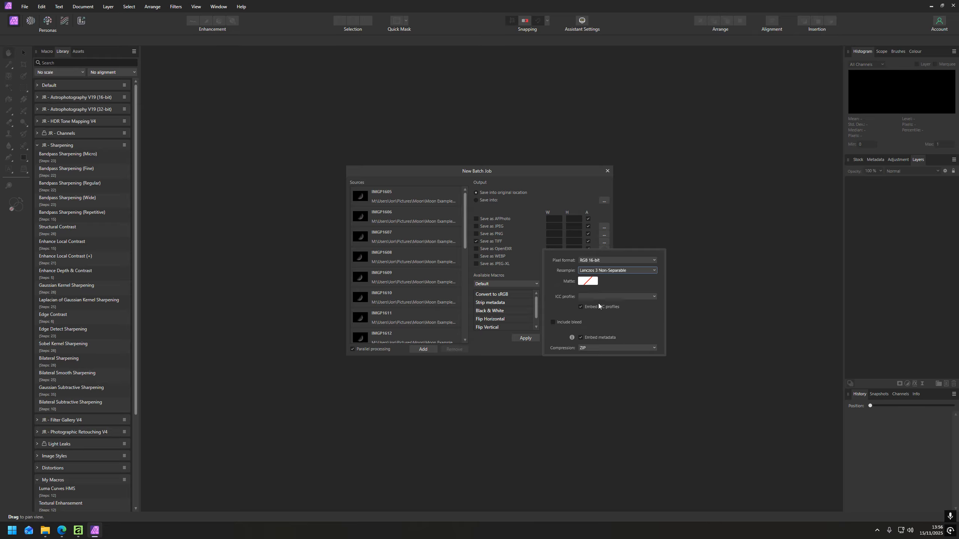
pyautogui.click(655, 297)
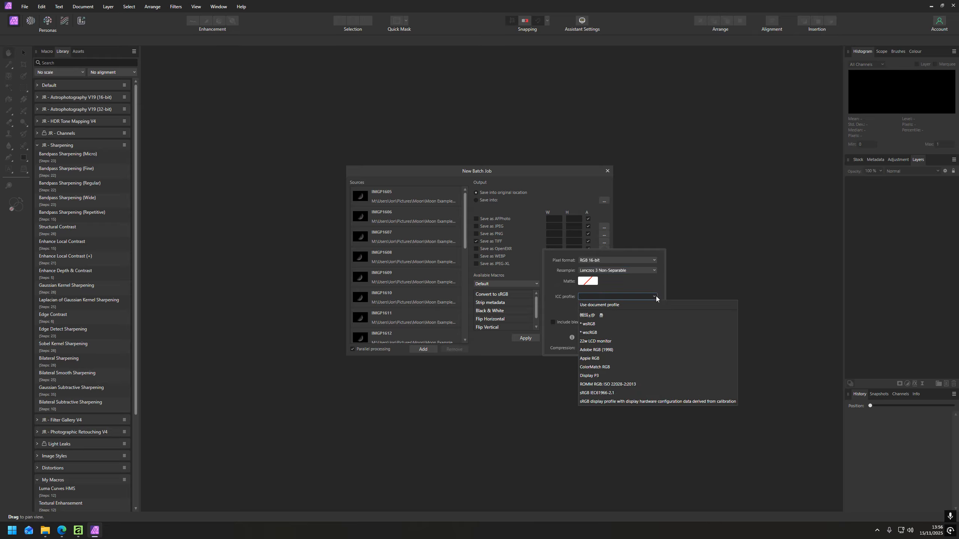
pyautogui.click(651, 380)
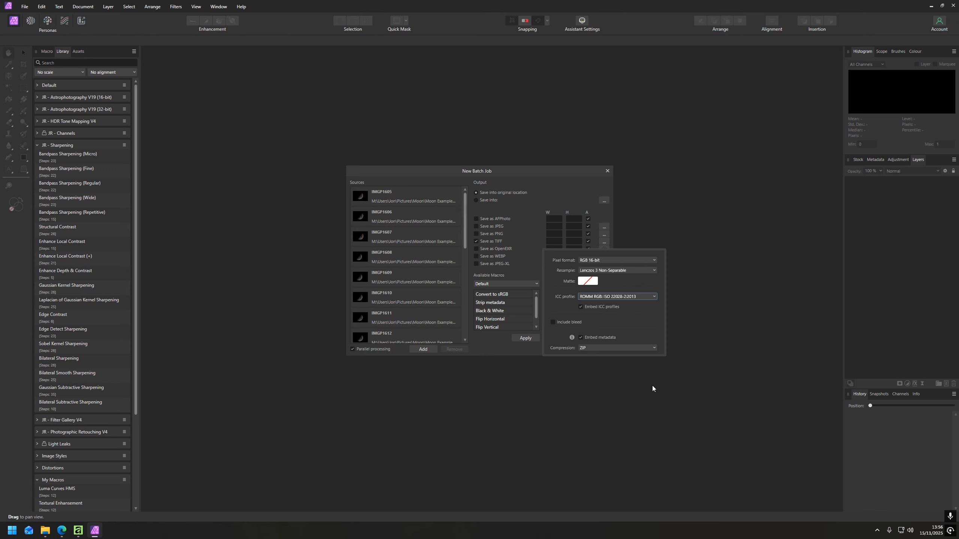
pyautogui.click(654, 348)
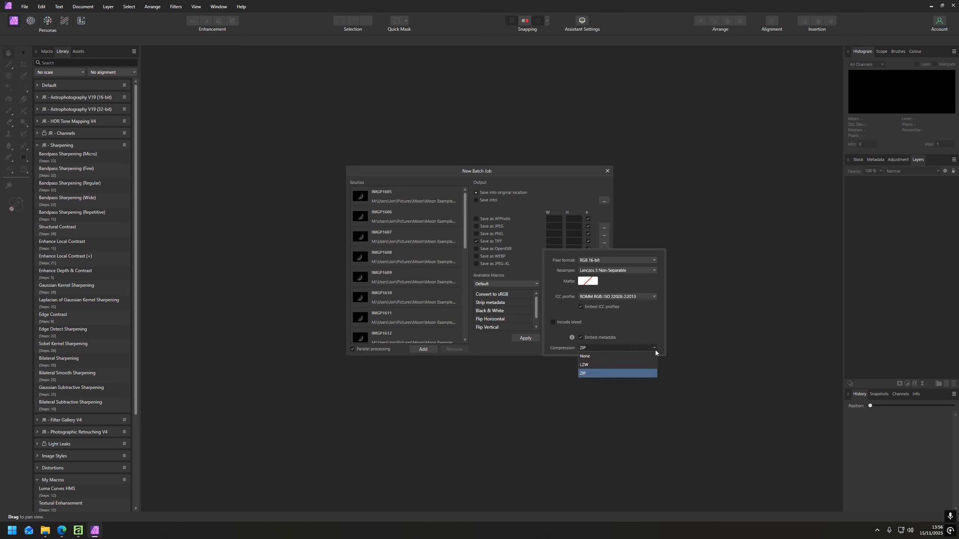
pyautogui.click(597, 356)
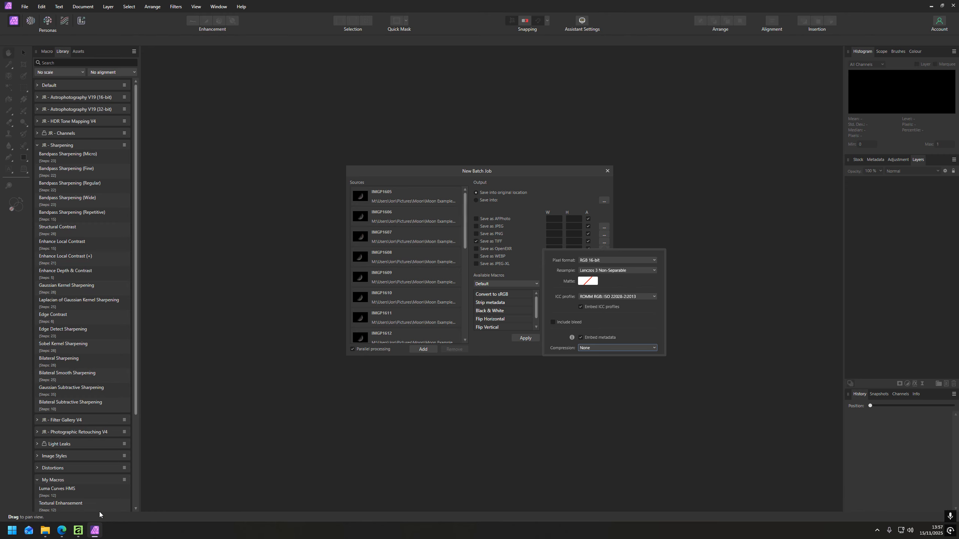
# Close Affinity Photo's batch job setup without running it and switch back to the newer Affinity app
pyautogui.moveTo(80, 535)
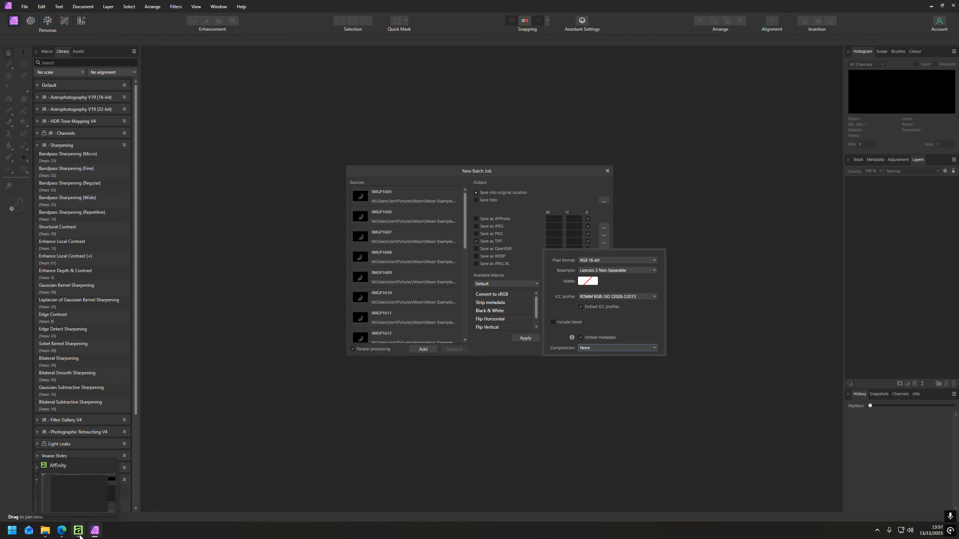
pyautogui.click(657, 192)
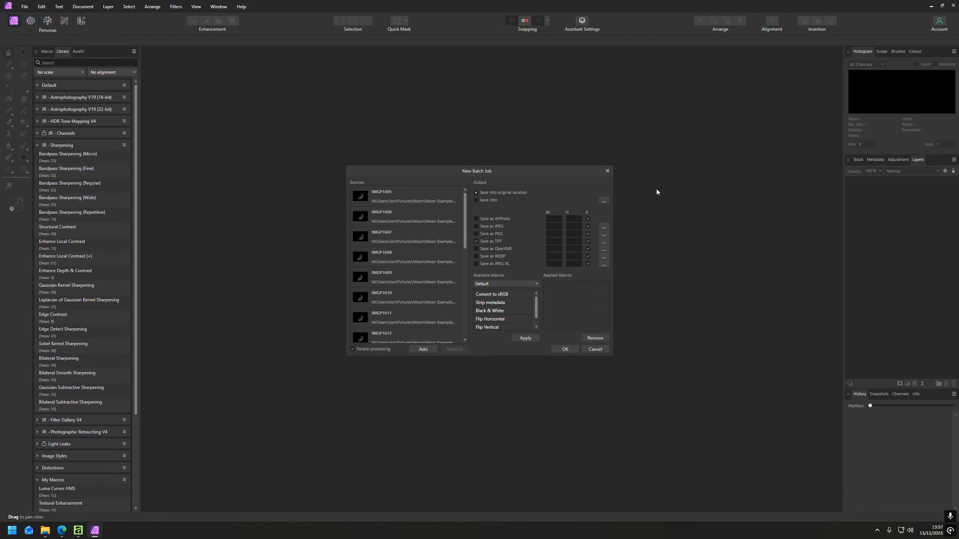
pyautogui.click(608, 171)
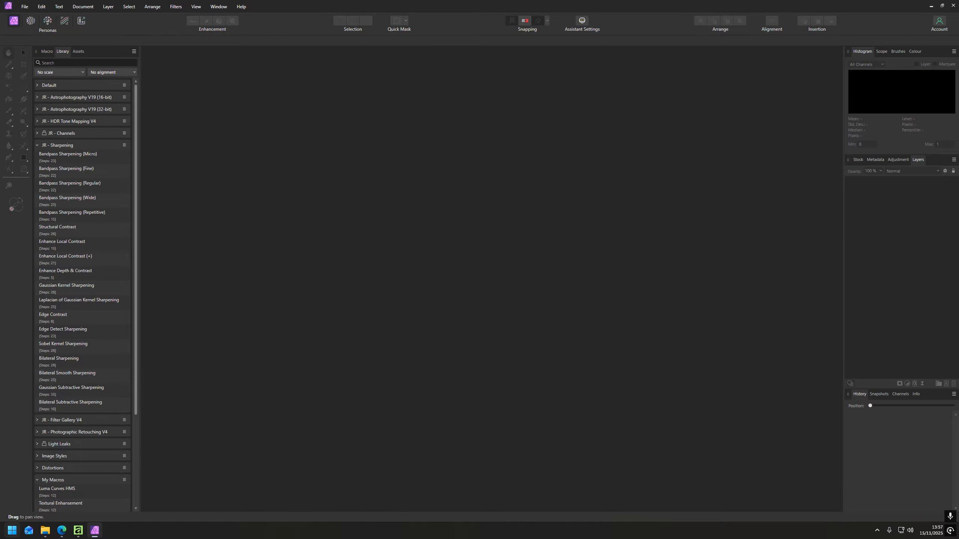
pyautogui.click(80, 531)
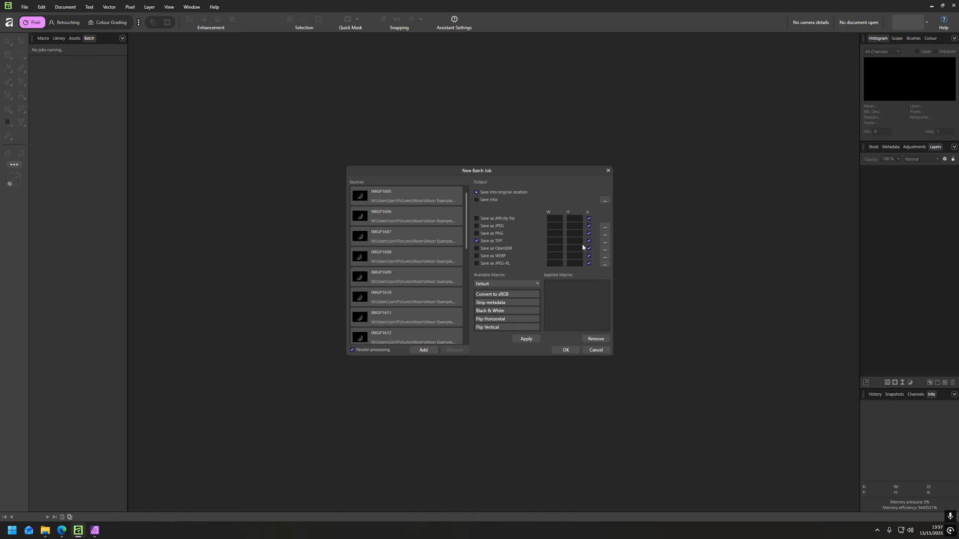
# Apply the Moon Batch Edit macro from the My Macros category to the batch job and run it
pyautogui.click(537, 283)
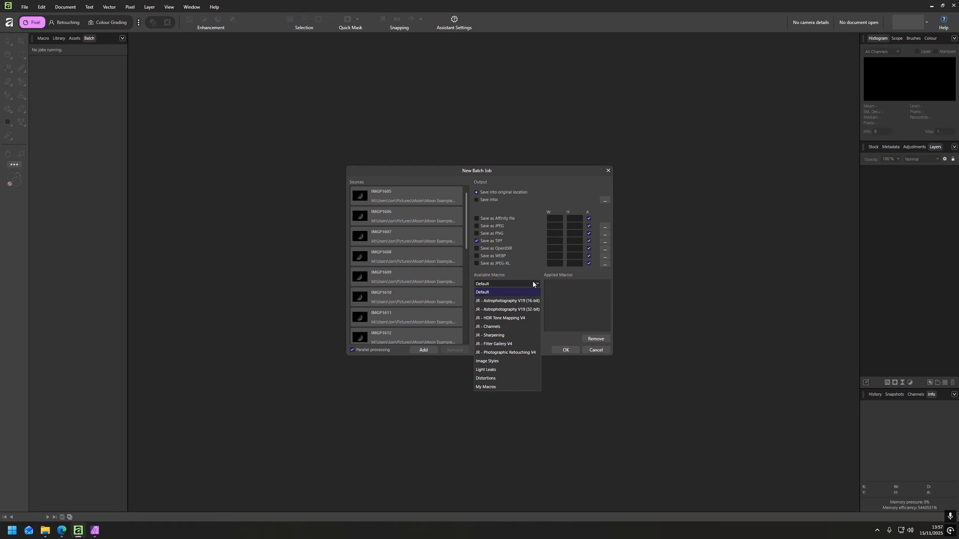
pyautogui.click(488, 389)
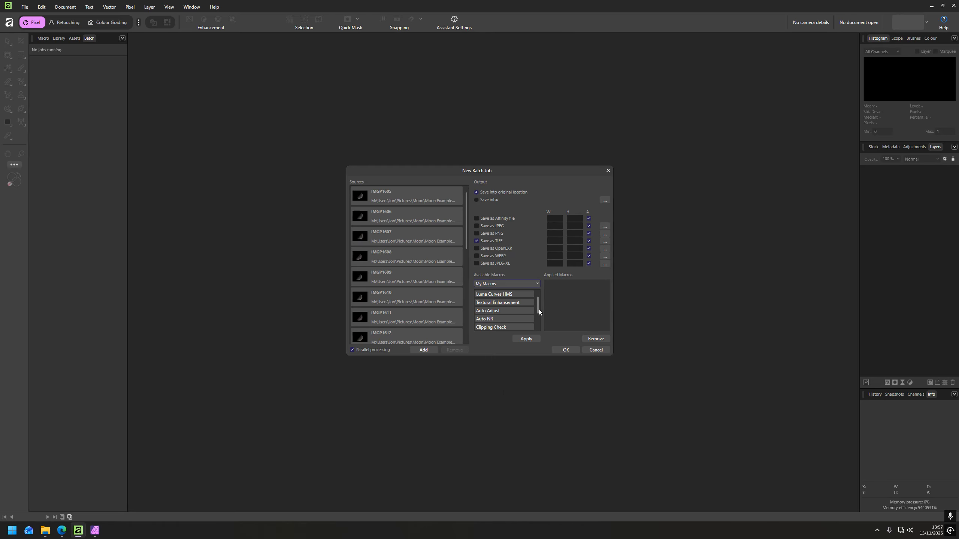
pyautogui.scroll(-3, 536, 328)
pyautogui.click(485, 328)
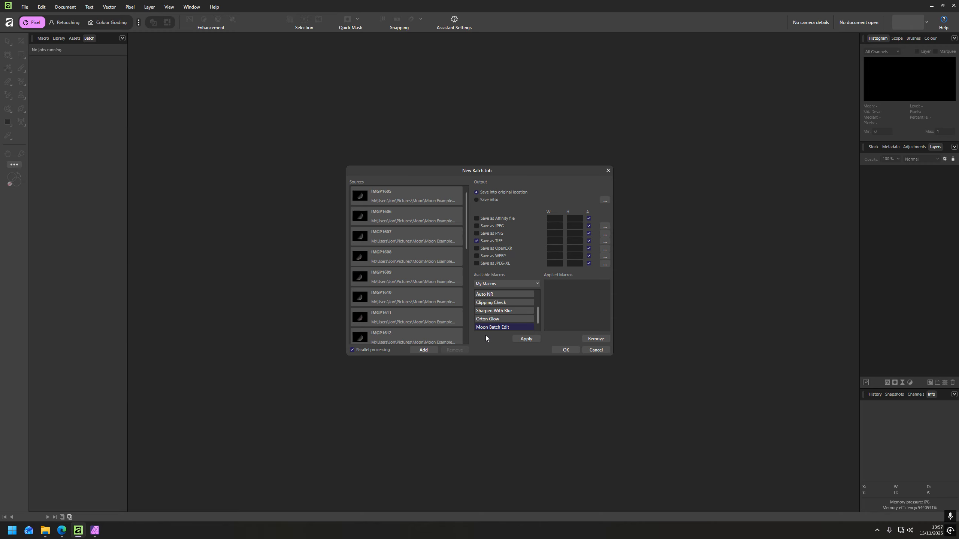
pyautogui.click(526, 339)
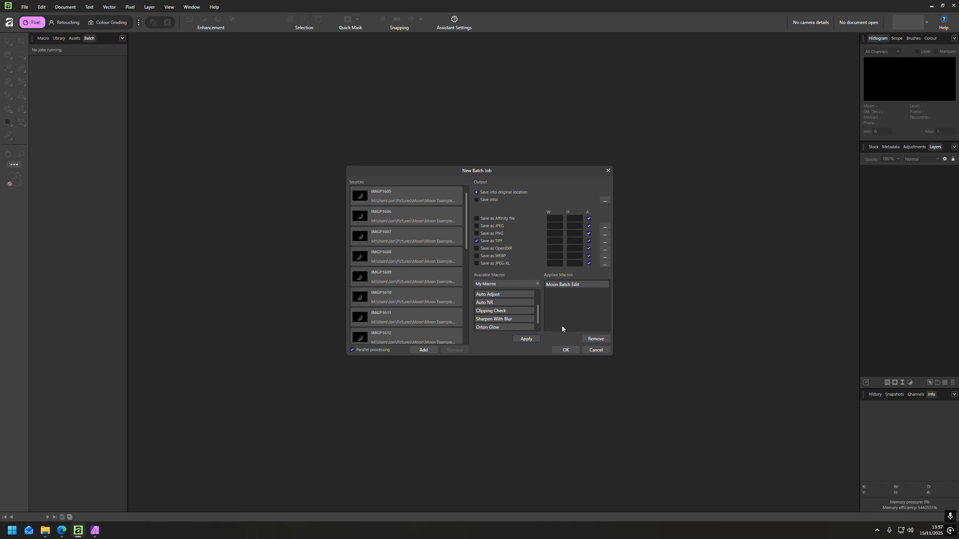
pyautogui.click(566, 350)
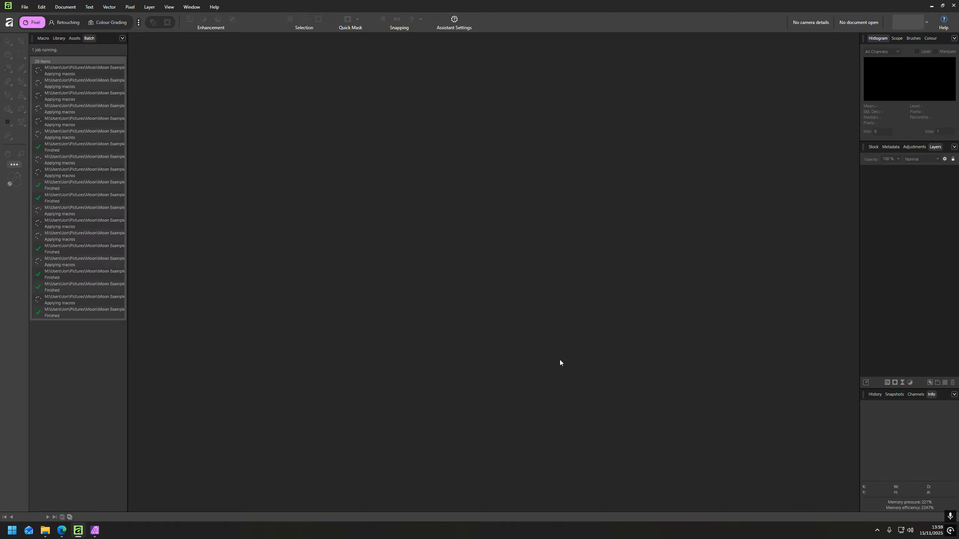
# Check the batch output in the Moon Example folder in File Explorer, and return to Affinity
pyautogui.click(45, 531)
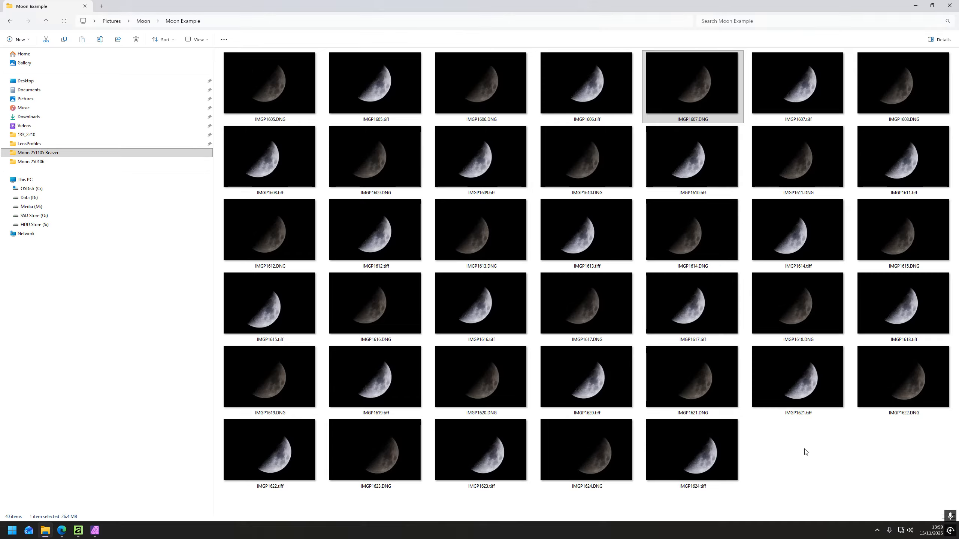
pyautogui.click(79, 531)
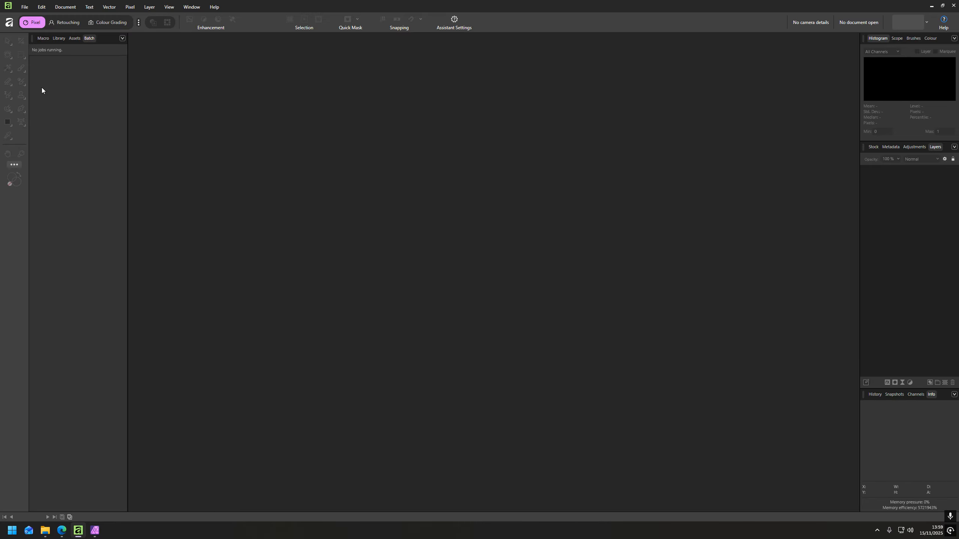
# Start a new image stack and add only the TIFF files IMGP1605 to IMGP1624 from the Moon Example folder, leaving out the DNG files
pyautogui.click(24, 6)
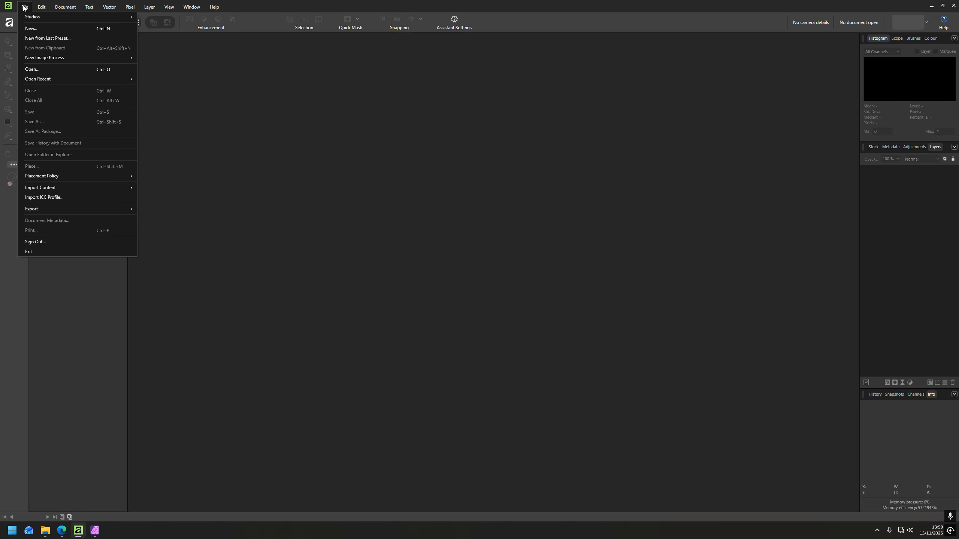
pyautogui.moveTo(53, 58)
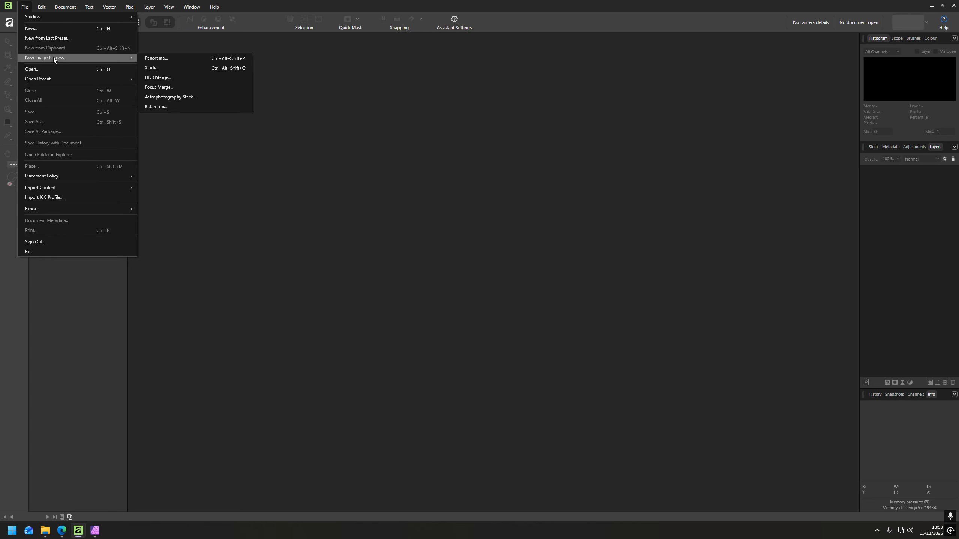
pyautogui.click(158, 68)
pyautogui.click(491, 294)
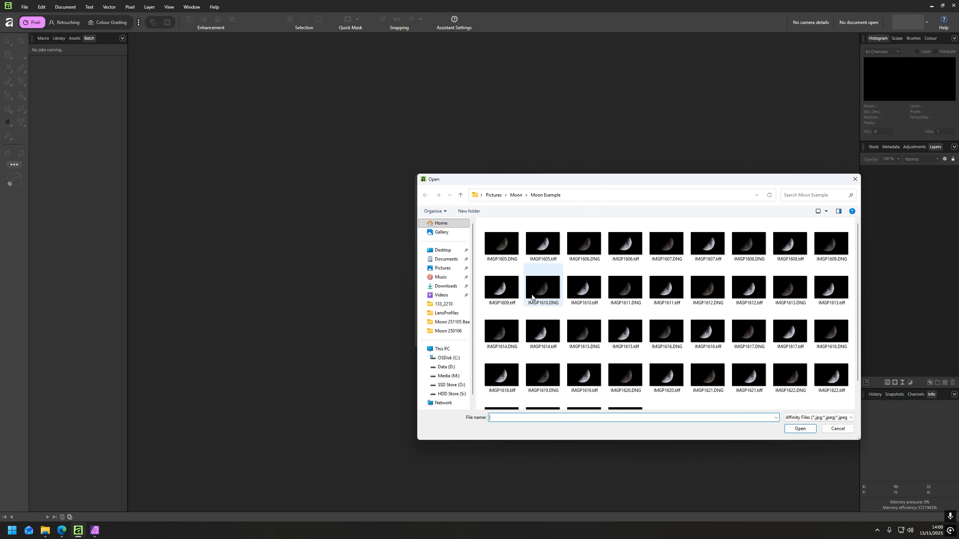
pyautogui.click(552, 262)
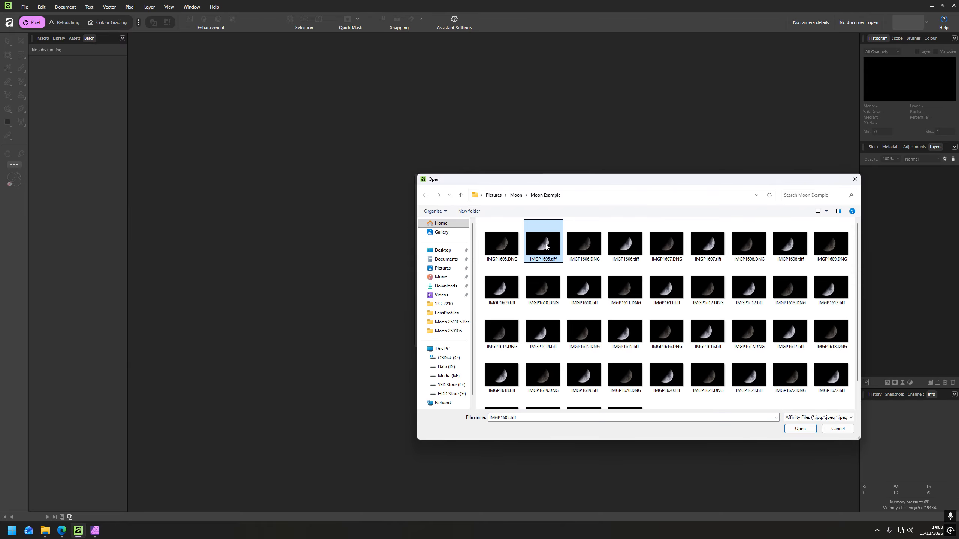
pyautogui.keyDown('shift'); pyautogui.click(634, 259); pyautogui.keyUp('shift')
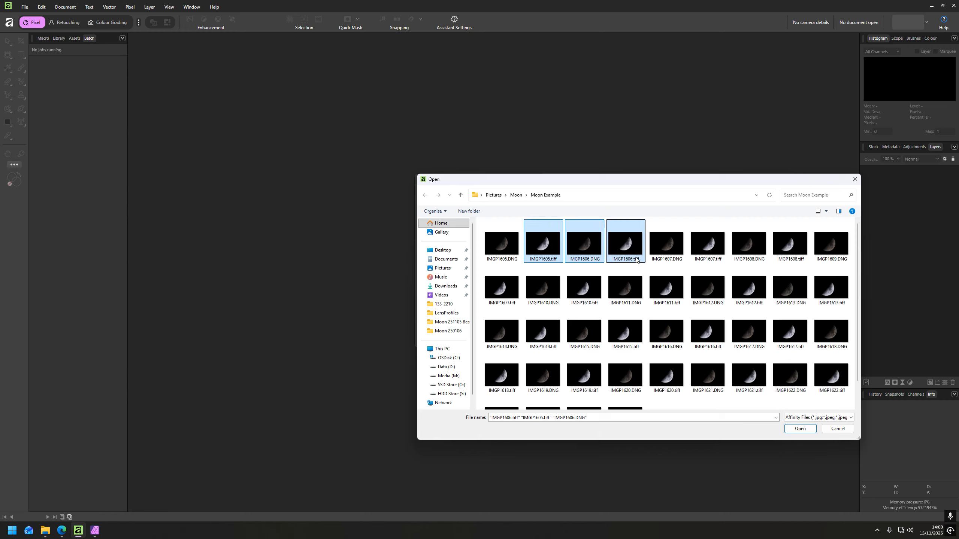
pyautogui.keyDown('ctrl'); pyautogui.click(584, 244); pyautogui.keyUp('ctrl')
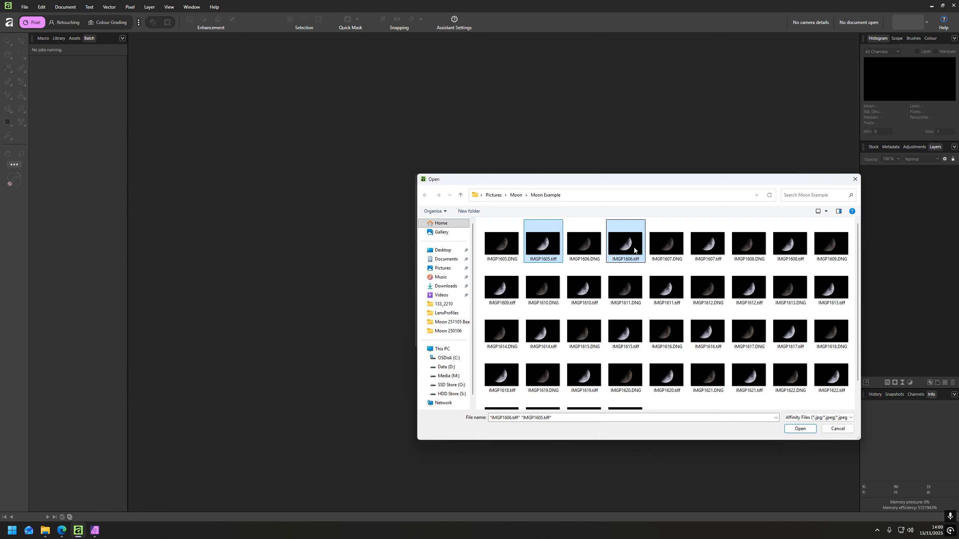
pyautogui.keyDown('ctrl'); pyautogui.click(719, 256); pyautogui.keyUp('ctrl')
pyautogui.keyDown('ctrl'); pyautogui.click(790, 246); pyautogui.keyUp('ctrl')
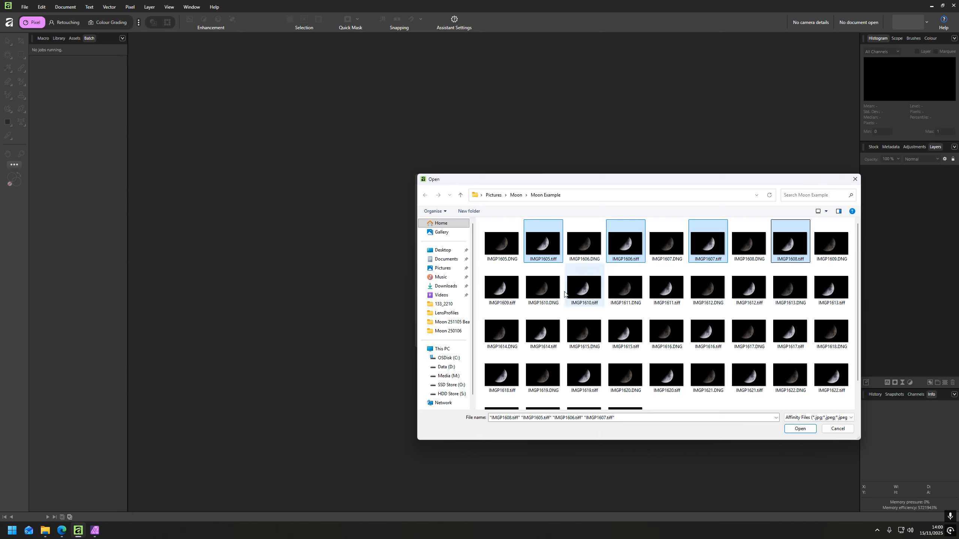
pyautogui.keyDown('ctrl'); pyautogui.click(502, 287); pyautogui.keyUp('ctrl')
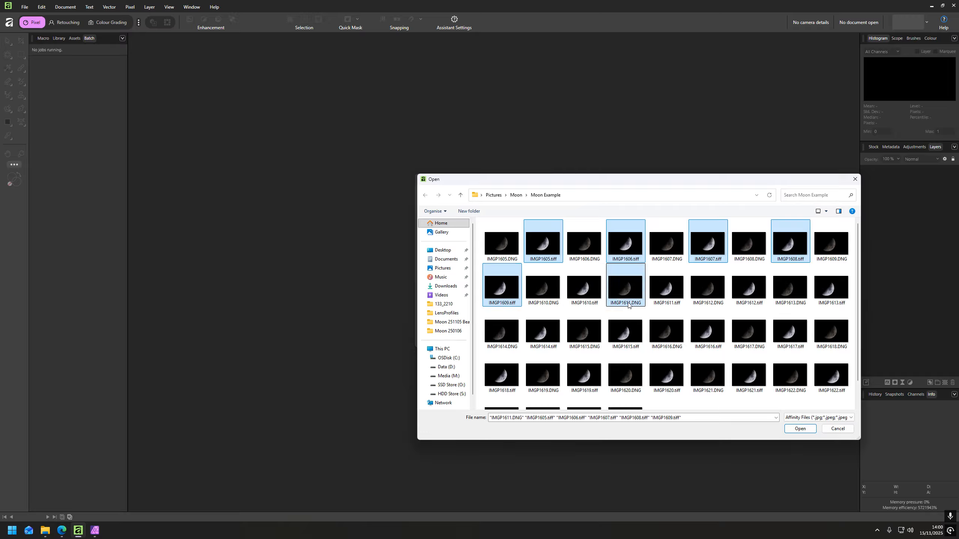
pyautogui.keyDown('ctrl'); pyautogui.click(585, 288); pyautogui.keyUp('ctrl')
pyautogui.keyDown('ctrl'); pyautogui.click(679, 297); pyautogui.keyUp('ctrl')
pyautogui.keyDown('ctrl'); pyautogui.click(749, 287); pyautogui.keyUp('ctrl')
pyautogui.keyDown('ctrl'); pyautogui.click(831, 287); pyautogui.keyUp('ctrl')
pyautogui.keyDown('ctrl'); pyautogui.click(790, 330); pyautogui.keyUp('ctrl')
pyautogui.keyDown('ctrl'); pyautogui.click(710, 342); pyautogui.keyUp('ctrl')
pyautogui.keyDown('ctrl'); pyautogui.click(625, 332); pyautogui.keyUp('ctrl')
pyautogui.keyDown('ctrl'); pyautogui.click(541, 342); pyautogui.keyUp('ctrl')
pyautogui.scroll(-1, 540, 348)
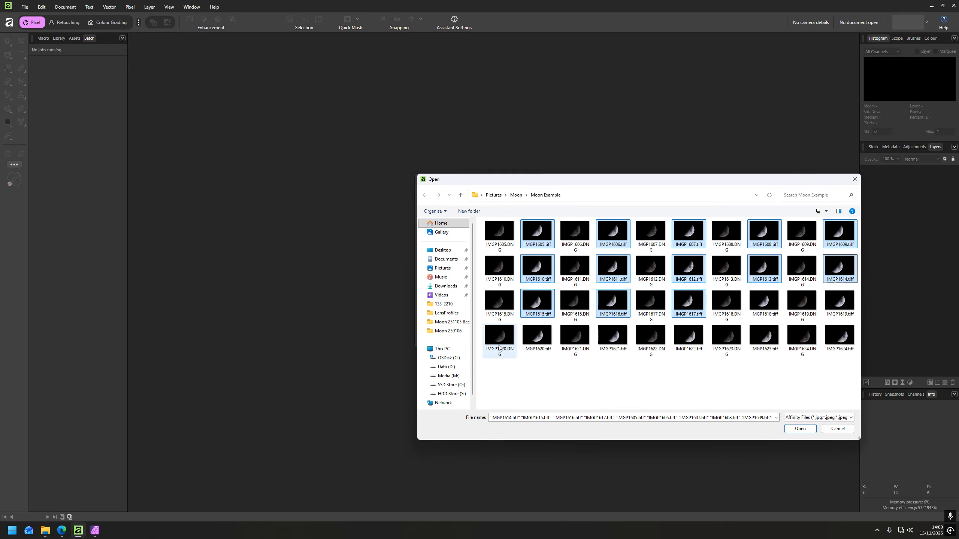
pyautogui.keyDown('ctrl'); pyautogui.click(536, 349); pyautogui.keyUp('ctrl')
pyautogui.keyDown('ctrl'); pyautogui.click(612, 350); pyautogui.keyUp('ctrl')
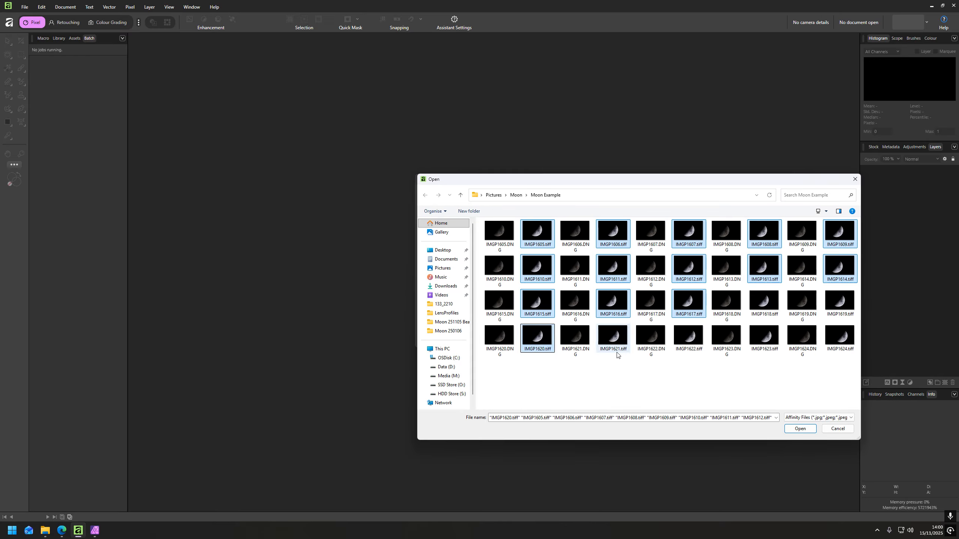
pyautogui.keyDown('ctrl'); pyautogui.click(683, 351); pyautogui.keyUp('ctrl')
pyautogui.keyDown('ctrl'); pyautogui.click(762, 356); pyautogui.keyUp('ctrl')
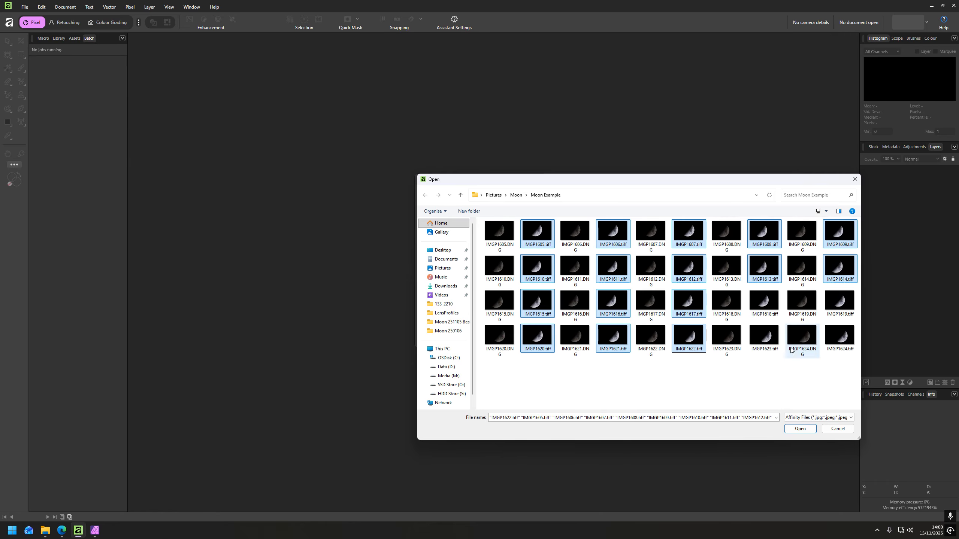
pyautogui.keyDown('ctrl'); pyautogui.click(836, 355); pyautogui.keyUp('ctrl')
pyautogui.scroll(2, 837, 365)
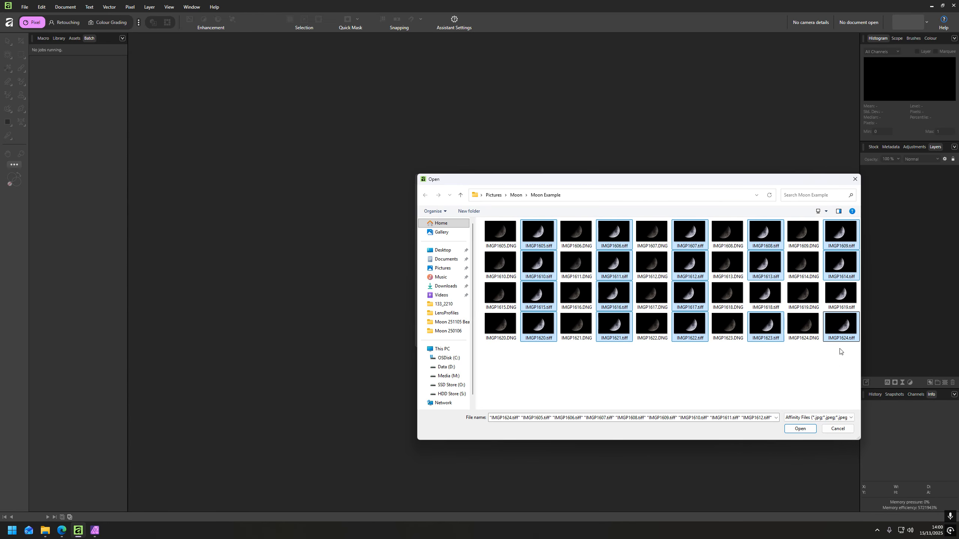
pyautogui.keyDown('ctrl'); pyautogui.click(776, 300); pyautogui.keyUp('ctrl')
pyautogui.keyDown('ctrl'); pyautogui.click(835, 309); pyautogui.keyUp('ctrl')
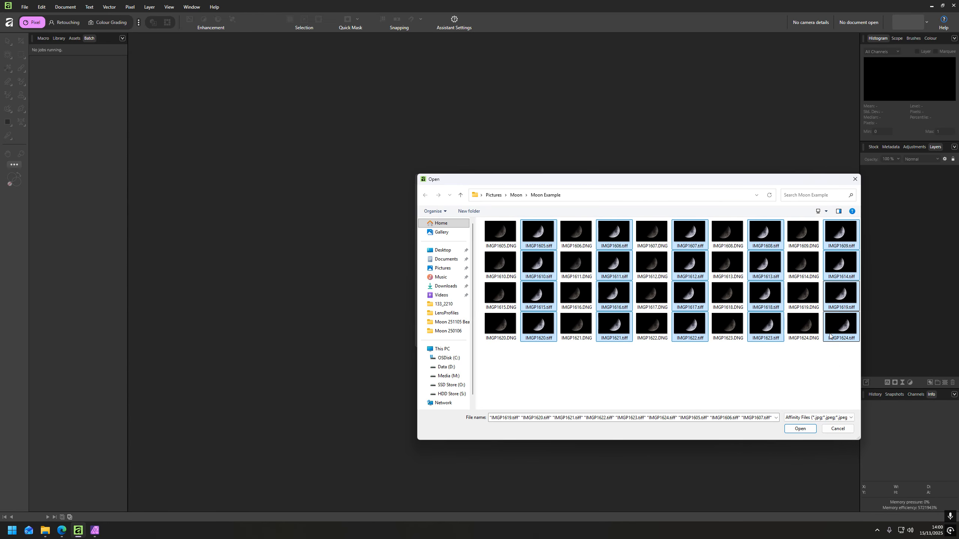
pyautogui.click(800, 429)
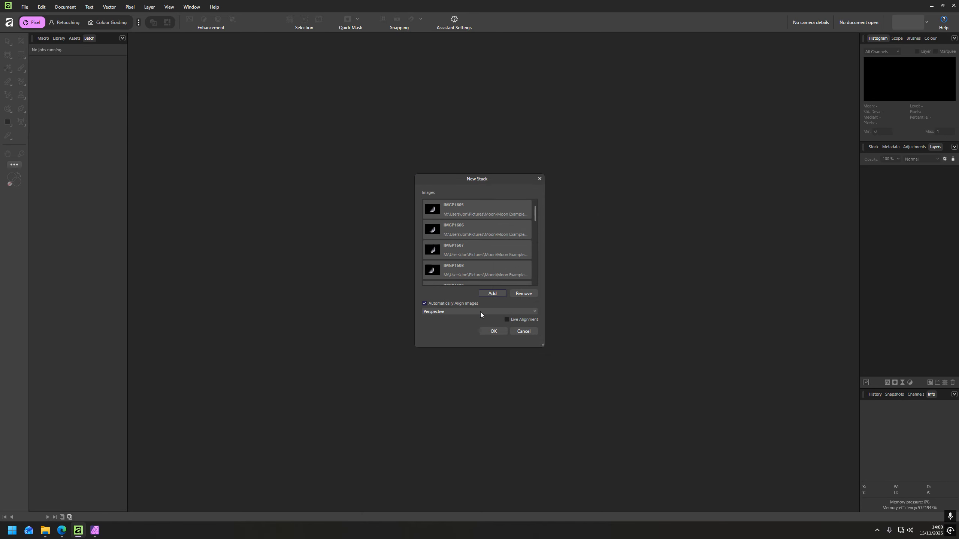
# Set the stack's automatic image alignment to Scale, rotate and translate, and create the stack
pyautogui.click(535, 311)
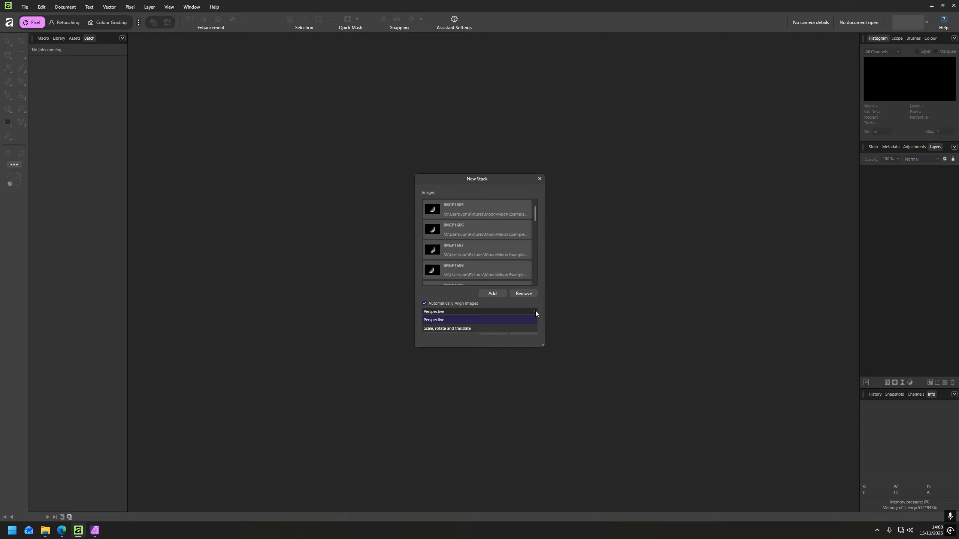
pyautogui.click(453, 330)
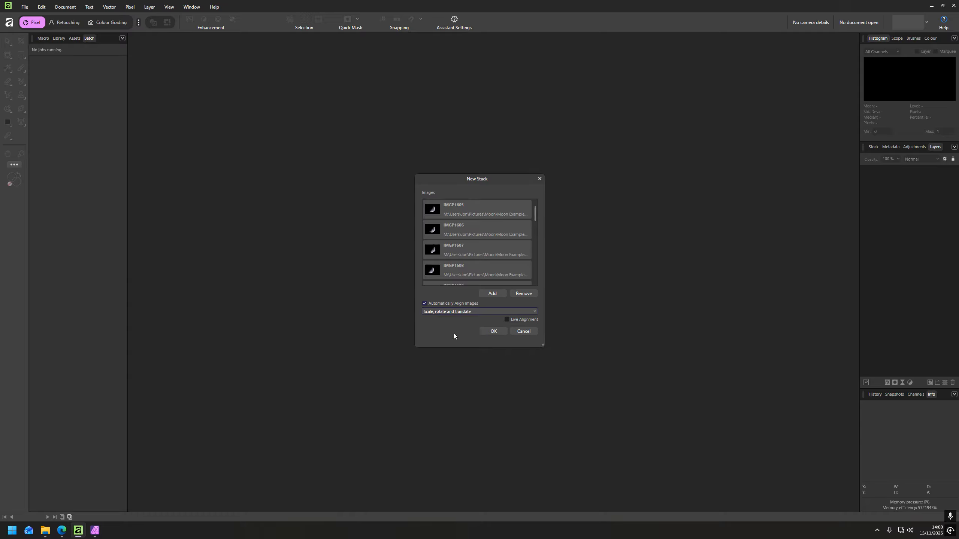
pyautogui.click(493, 334)
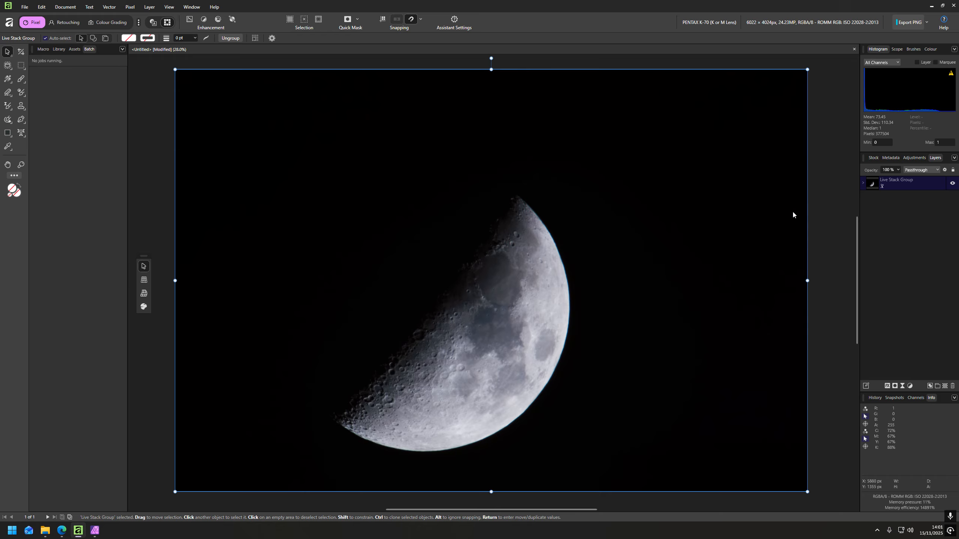
# Set the Live Stack Group's operator to Mean and flatten the document
pyautogui.click(881, 187)
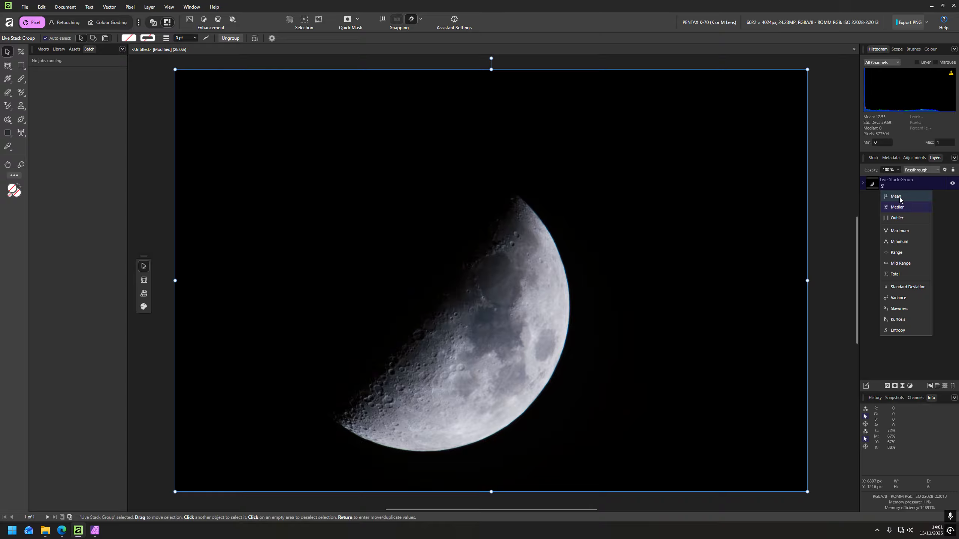
pyautogui.click(899, 200)
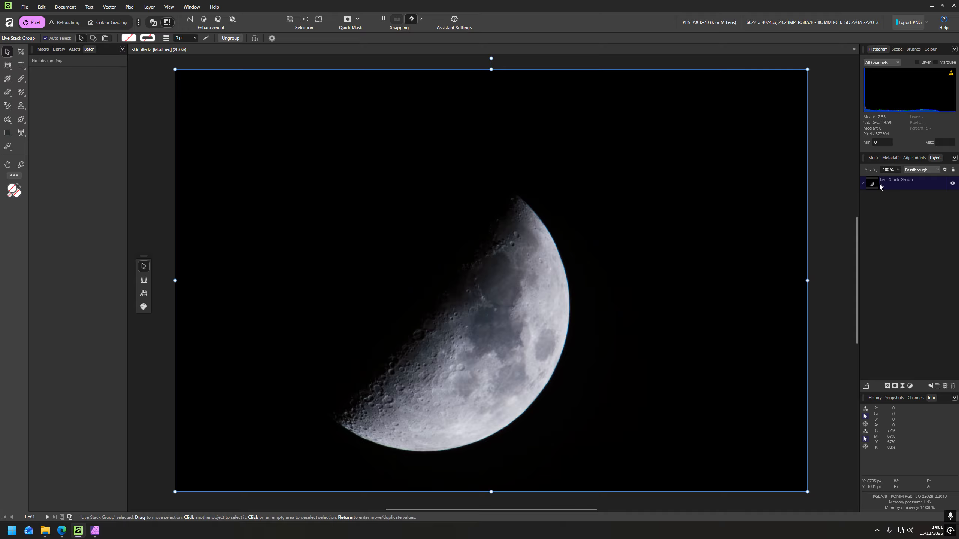
pyautogui.click(64, 8)
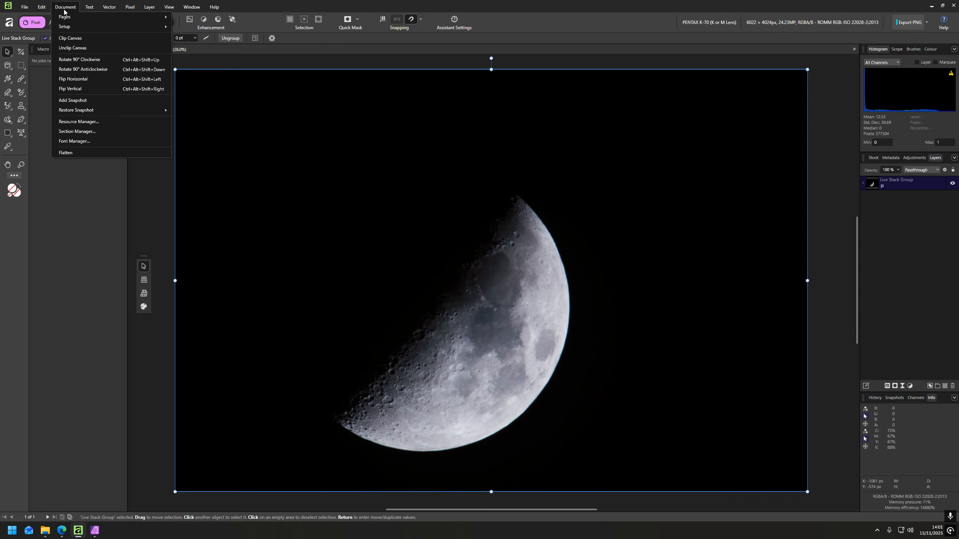
pyautogui.click(94, 153)
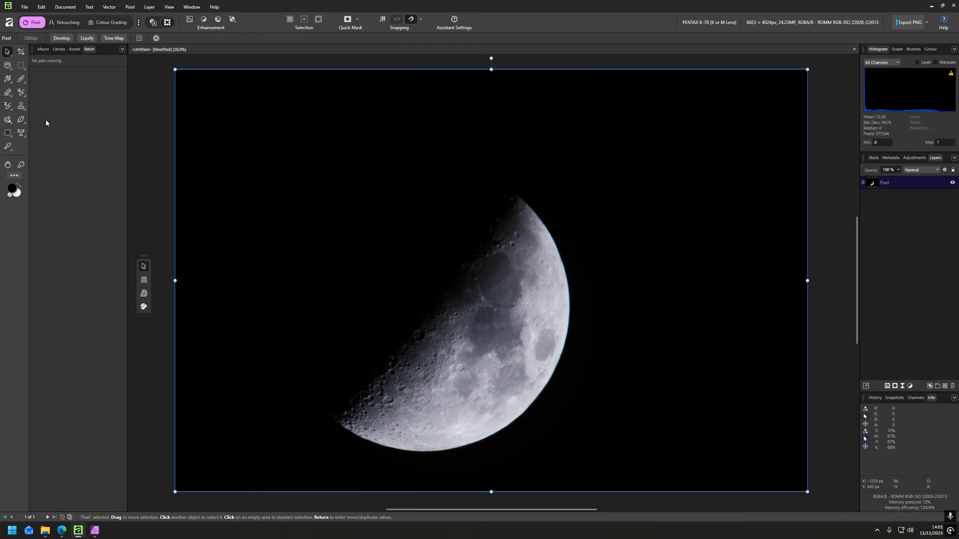
# Switch to the View tool, duplicate the flattened Pixel layer and rename the upper copy as Colour
pyautogui.click(8, 164)
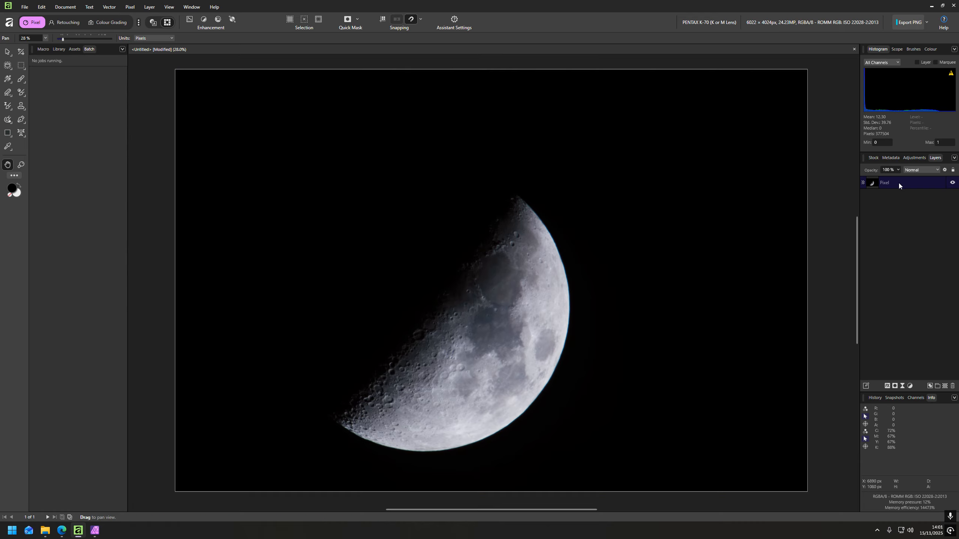
pyautogui.hotkey('ctrl', 'shift', 'n')
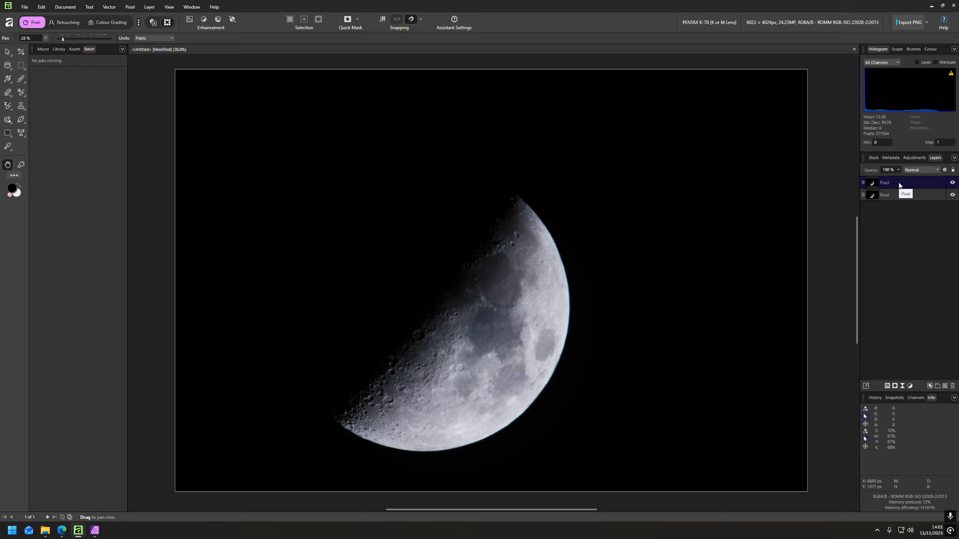
pyautogui.doubleClick(890, 182)
pyautogui.write('Colour')
pyautogui.click(941, 230)
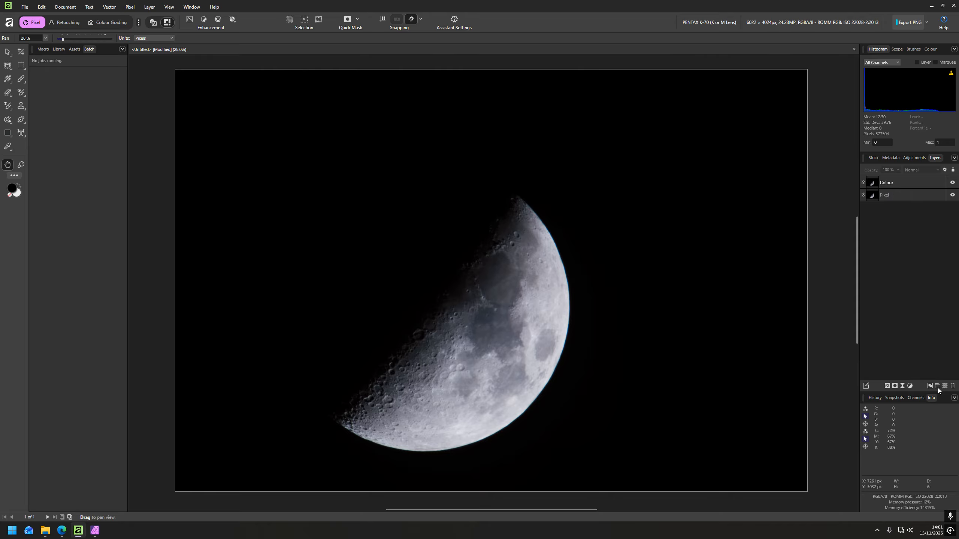
# Add a Channel Mixer adjustment above the Colour layer with its output colour model set to Grey, and hide the original Pixel layer
pyautogui.click(911, 386)
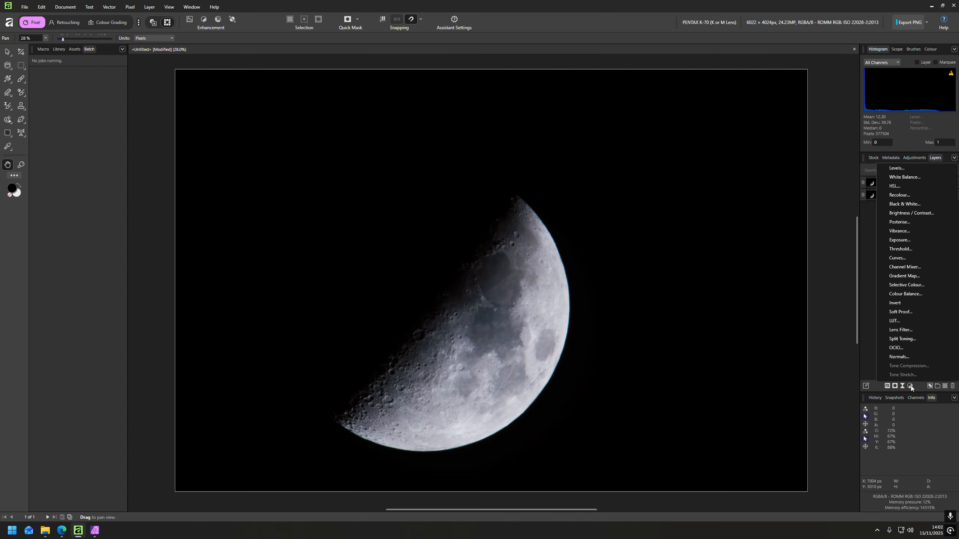
pyautogui.click(913, 268)
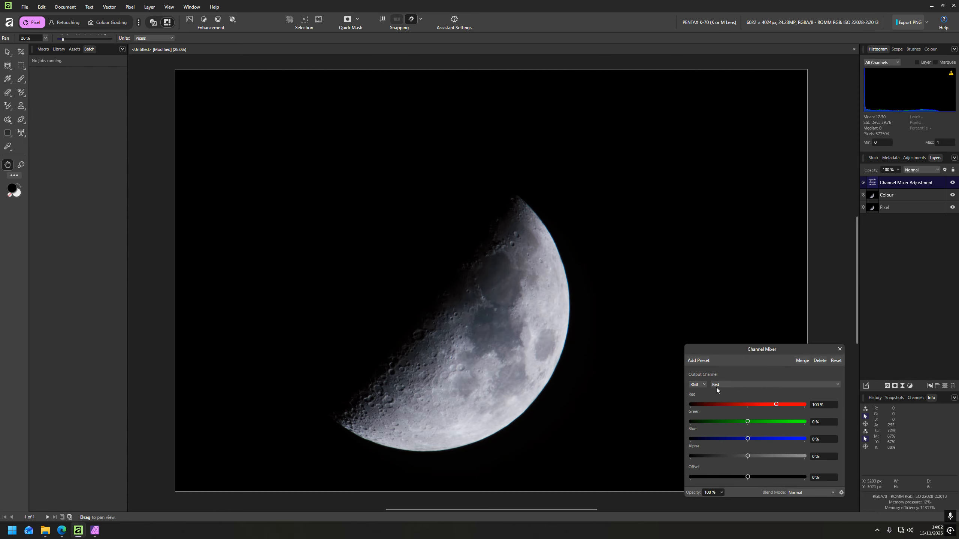
pyautogui.click(702, 384)
pyautogui.click(701, 393)
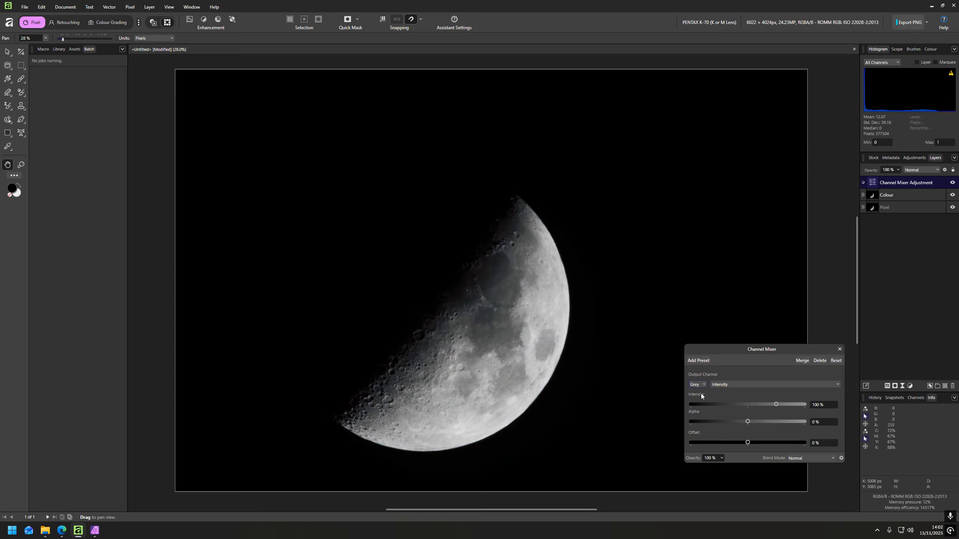
pyautogui.click(839, 349)
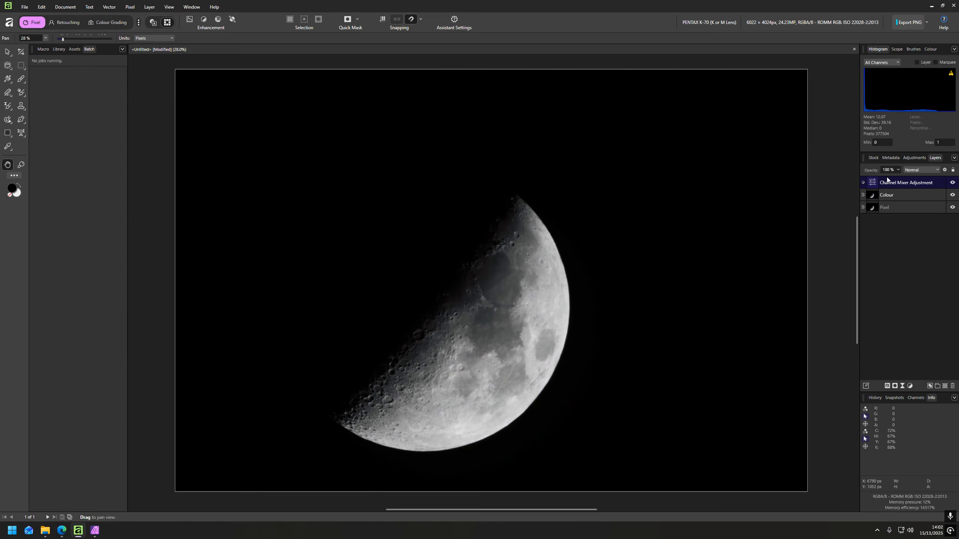
pyautogui.click(953, 207)
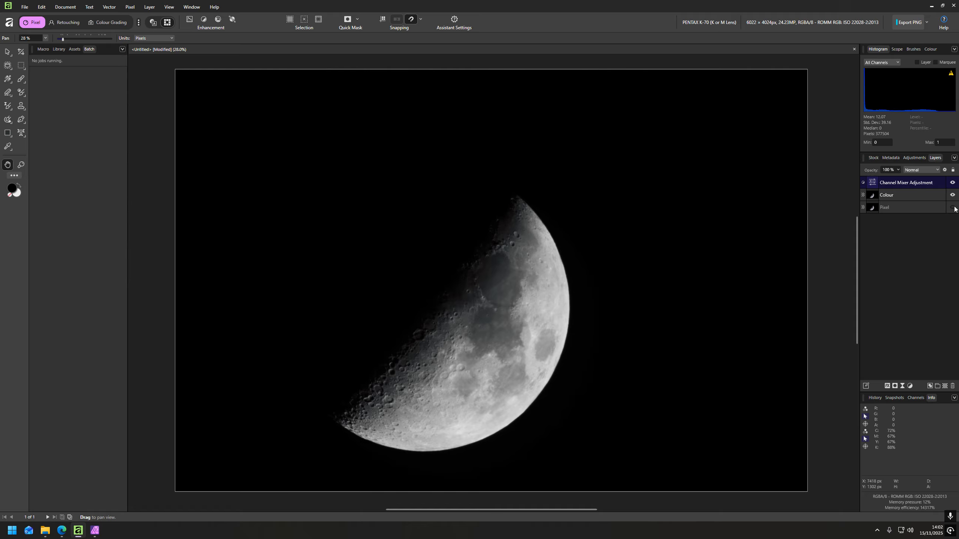
# Merge the visible layers into a new layer named Luma and delete the Channel Mixer adjustment
pyautogui.rightClick(899, 186)
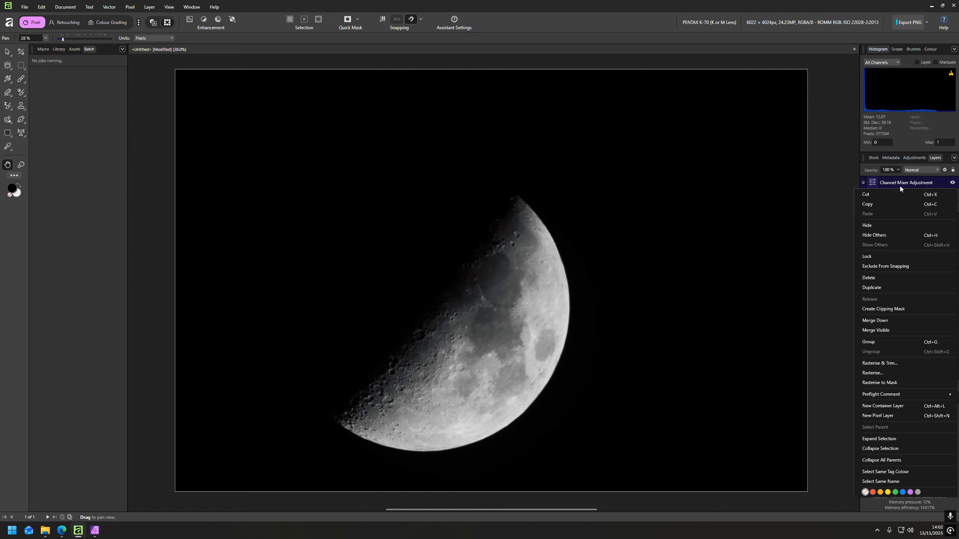
pyautogui.click(888, 331)
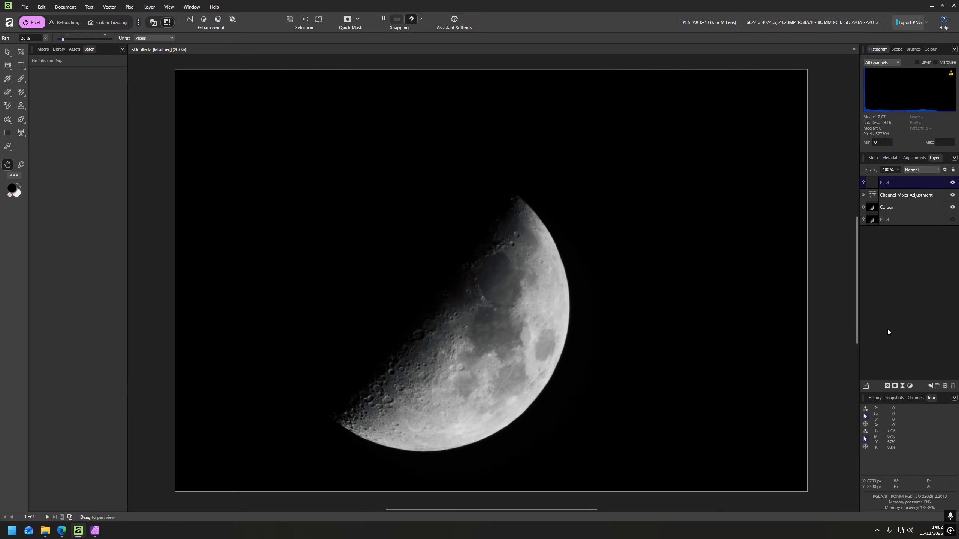
pyautogui.doubleClick(890, 178)
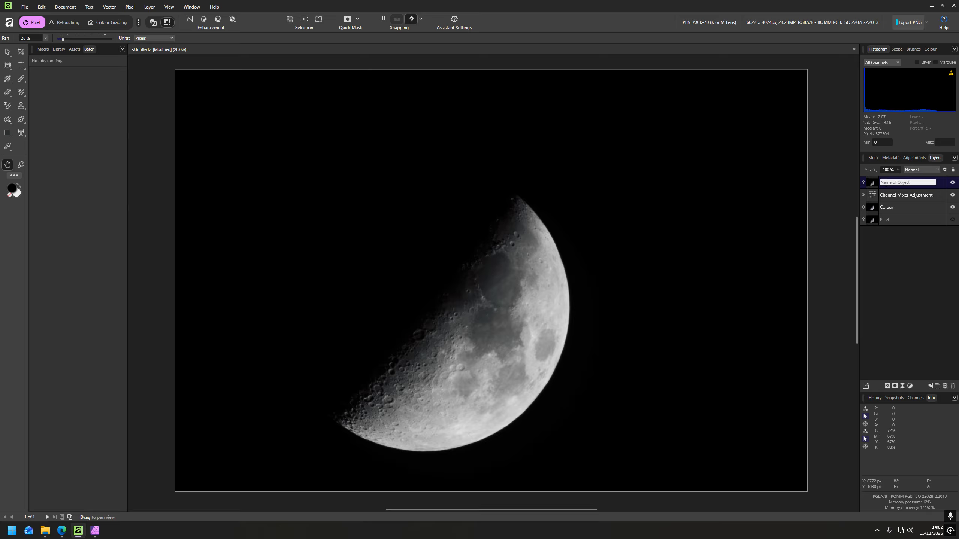
pyautogui.write('Luma')
pyautogui.click(884, 248)
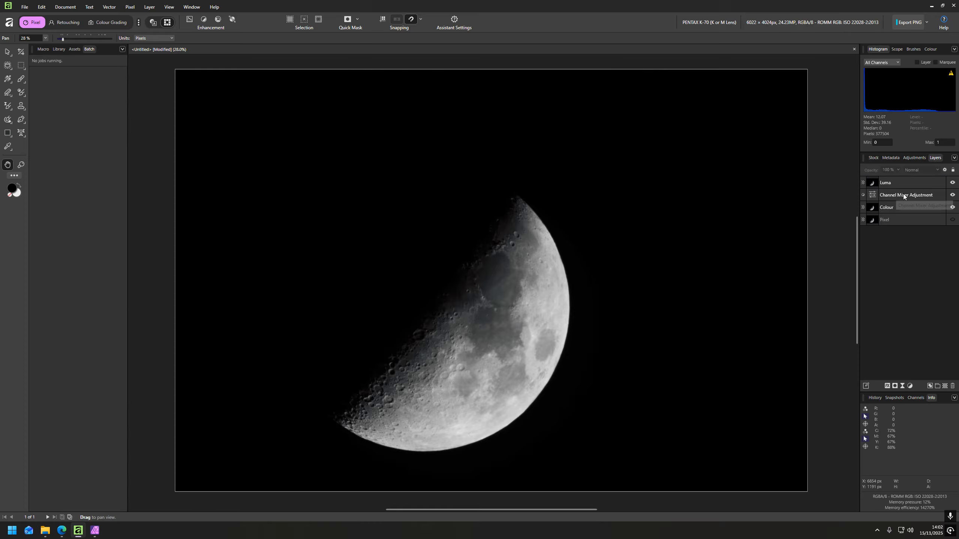
pyautogui.click(890, 195)
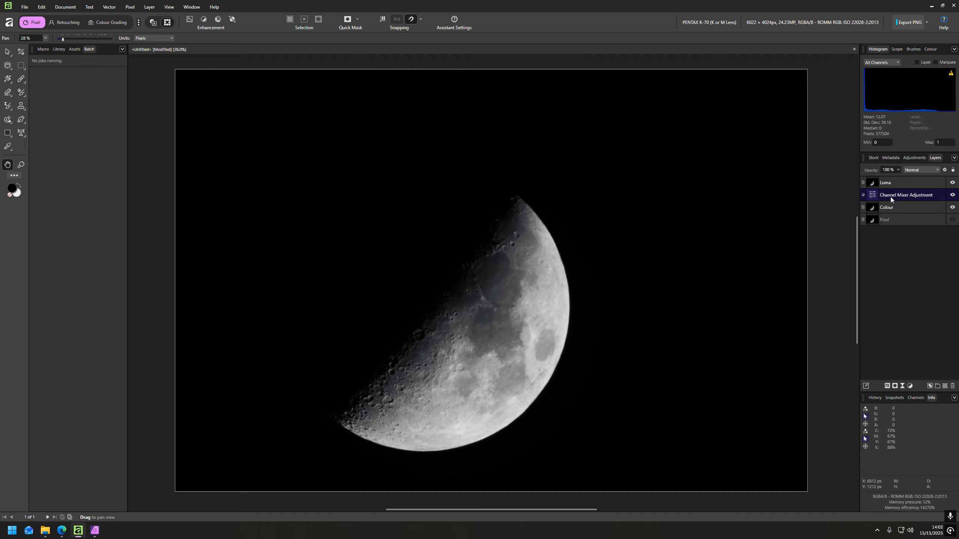
pyautogui.click(953, 386)
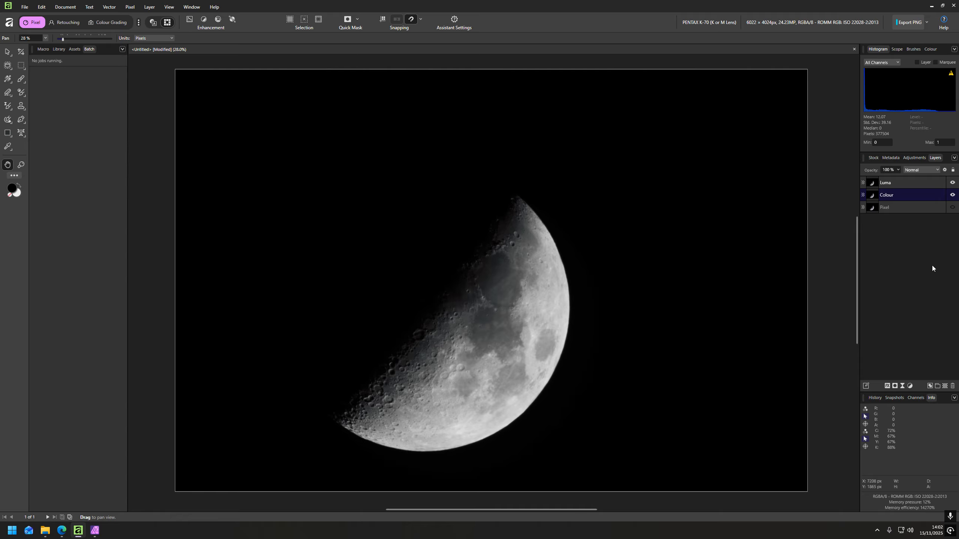
# Set the Luma layer's blend mode to Luminosity
pyautogui.click(902, 180)
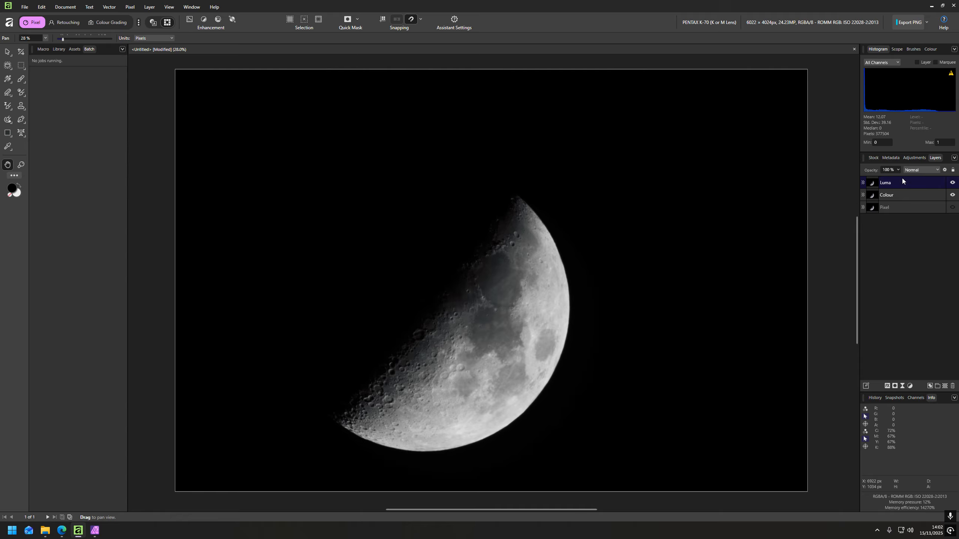
pyautogui.click(937, 170)
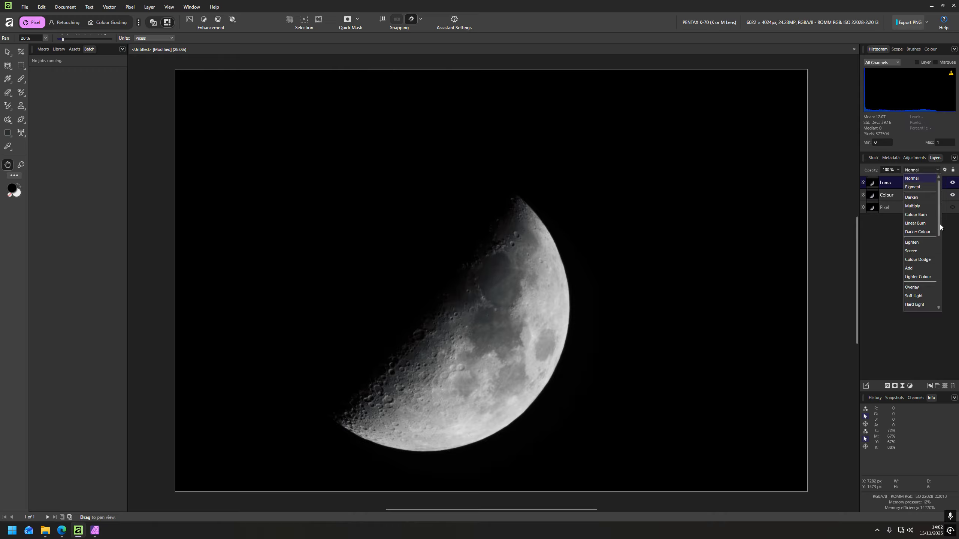
pyautogui.moveTo(940, 225); pyautogui.dragTo(939, 281)
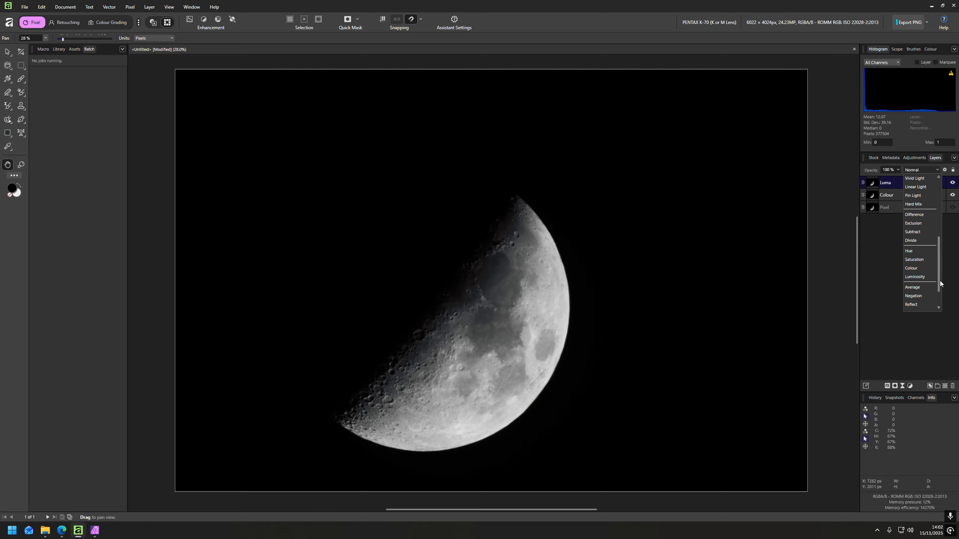
pyautogui.click(922, 278)
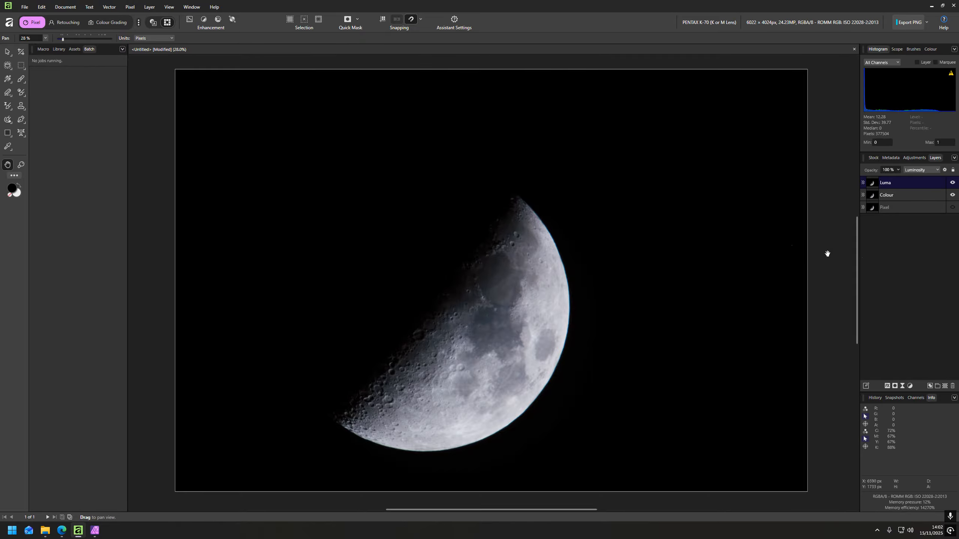
# Crop the image to a 1:1 square of about 3403 × 3403 px around the moon
pyautogui.click(20, 53)
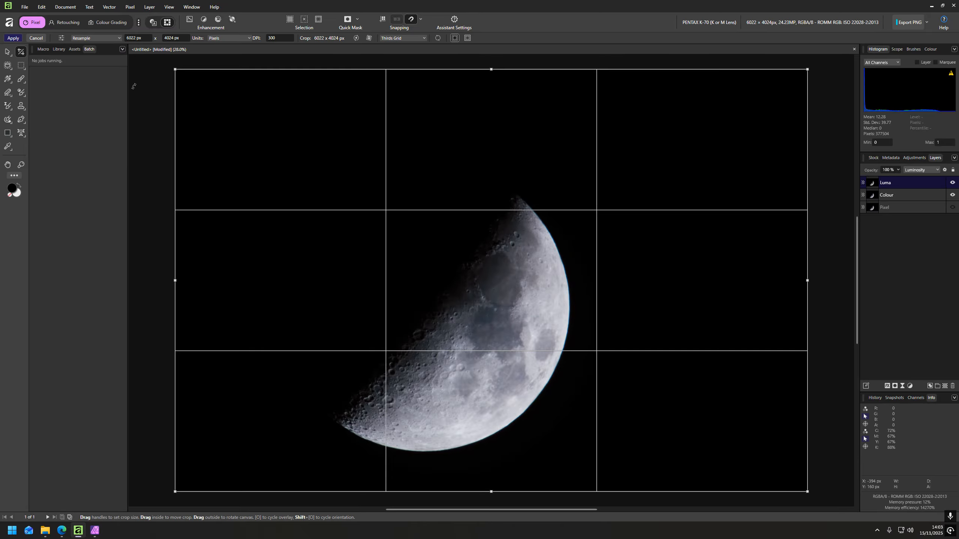
pyautogui.click(61, 38)
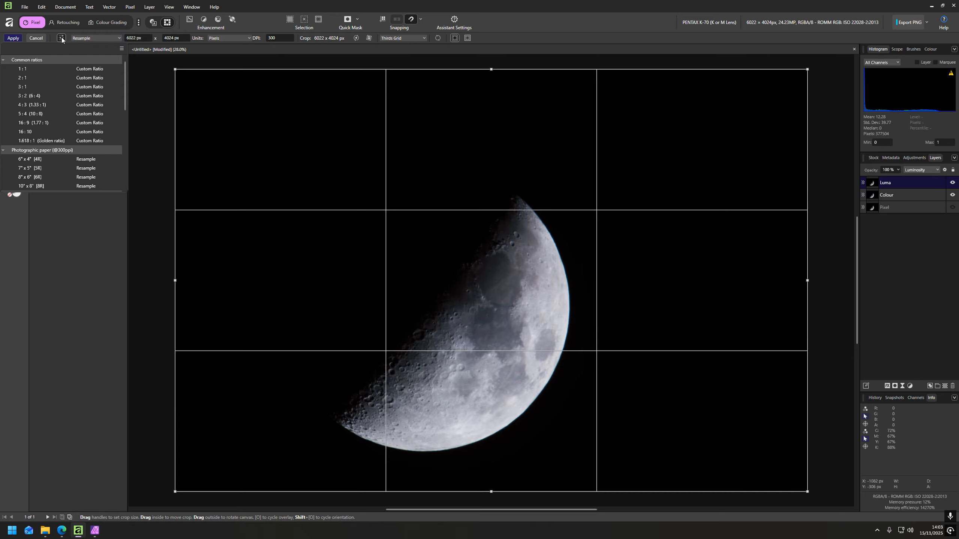
pyautogui.click(93, 69)
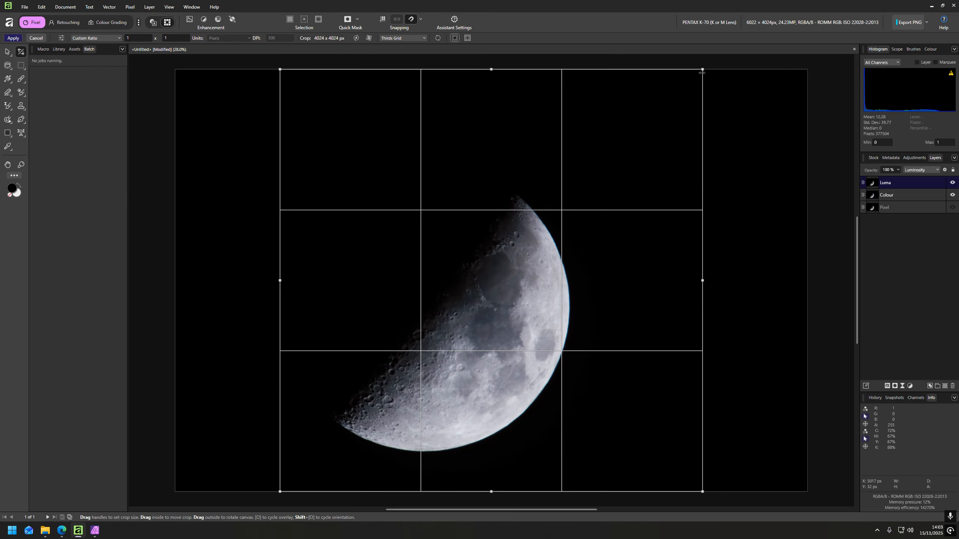
pyautogui.moveTo(702, 70); pyautogui.dragTo(638, 136)
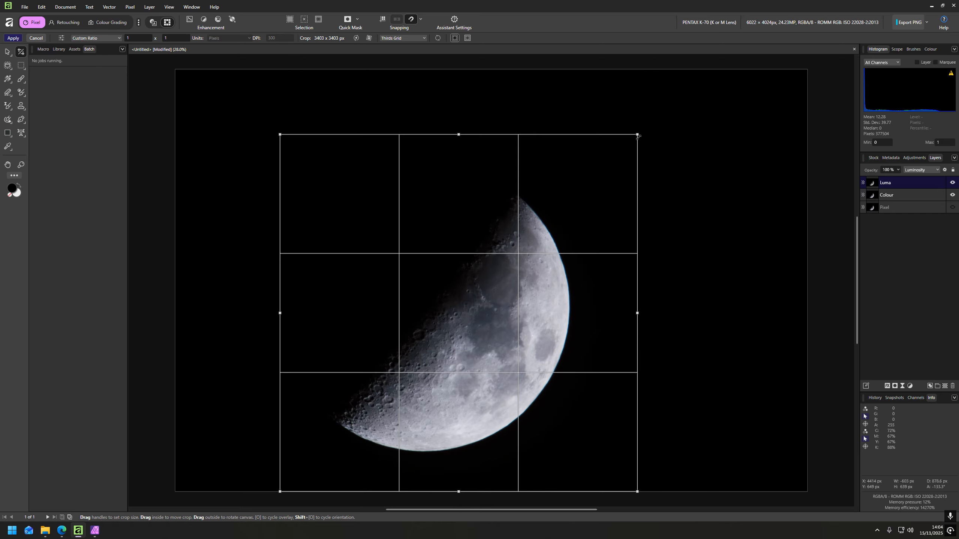
pyautogui.moveTo(637, 136); pyautogui.dragTo(638, 136)
pyautogui.click(12, 38)
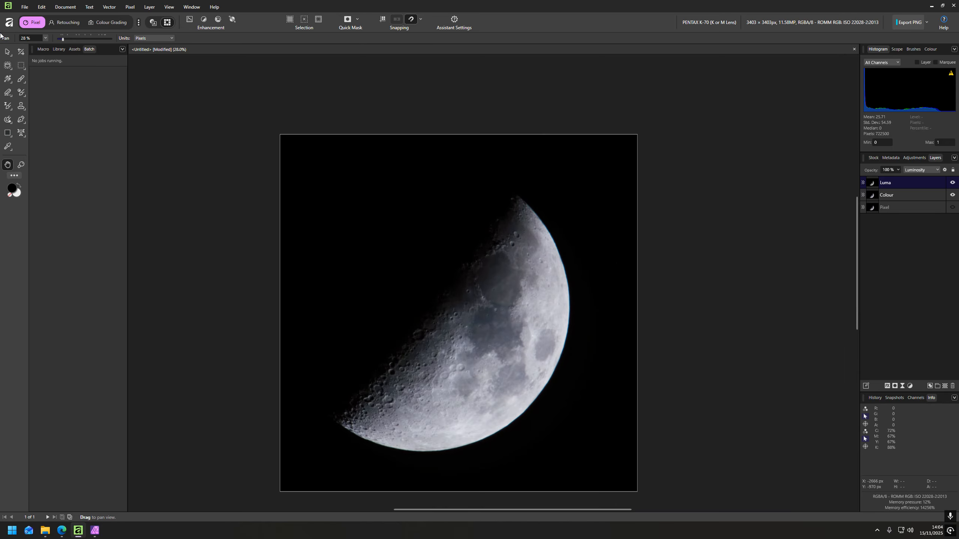
pyautogui.hotkey('ctrl', '0')
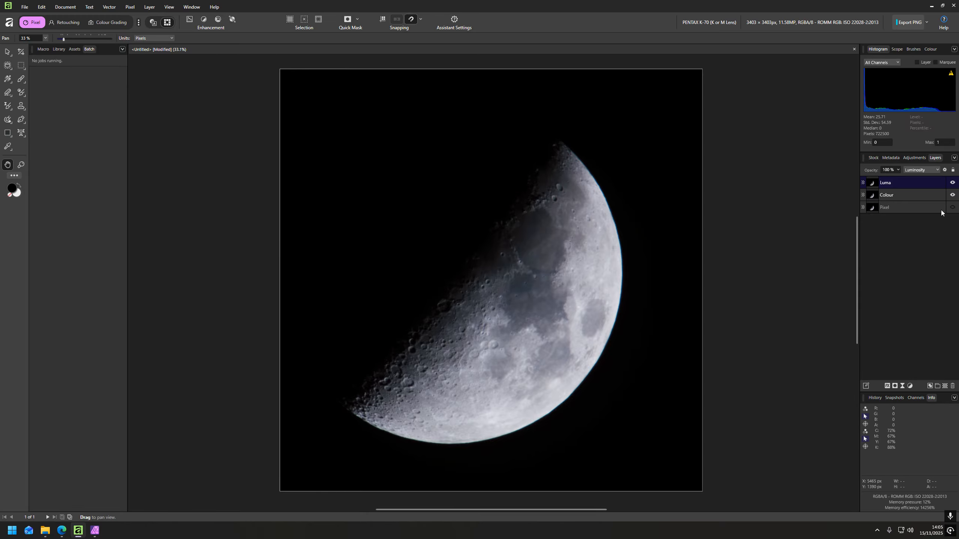
# Apply the automatic levels and automatic white balance enhancements to the Colour layer
pyautogui.click(892, 195)
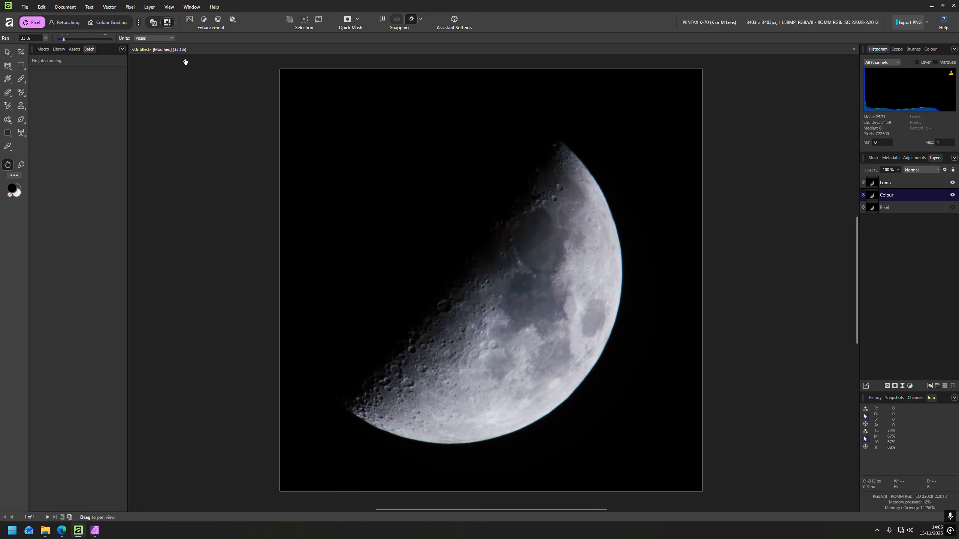
pyautogui.click(192, 19)
pyautogui.click(233, 21)
# Add a live Denoise filter to the Colour layer with Colours set to 2%
pyautogui.click(911, 386)
pyautogui.click(904, 385)
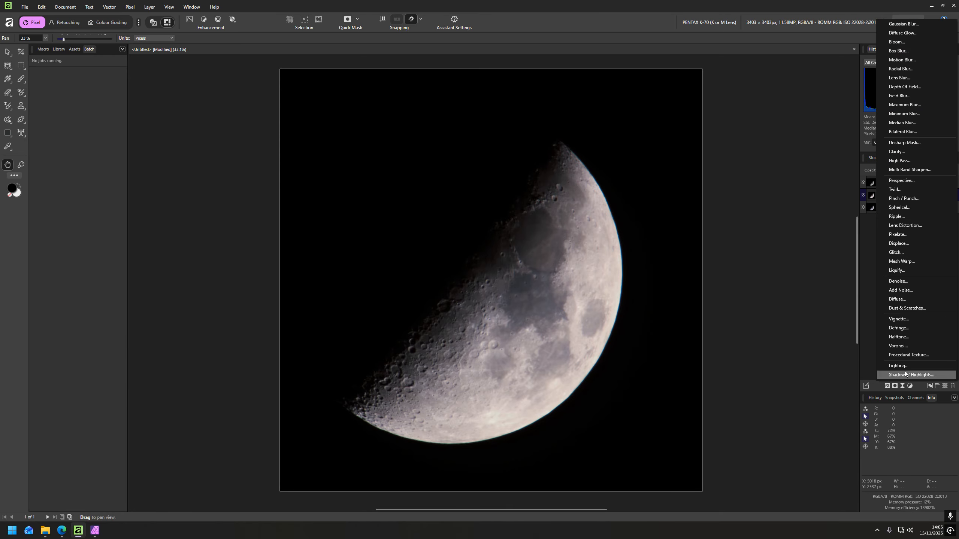
pyautogui.click(922, 284)
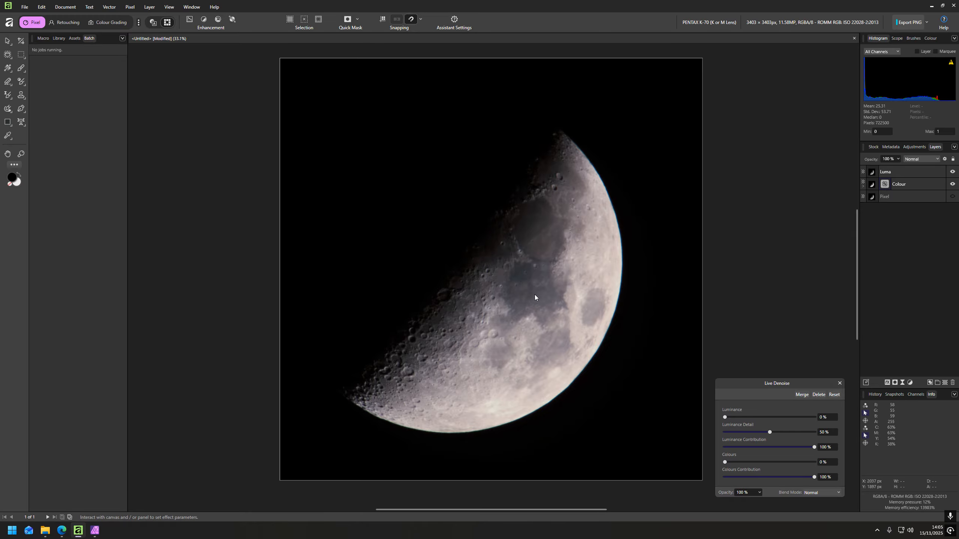
pyautogui.scroll(15, 535, 297)
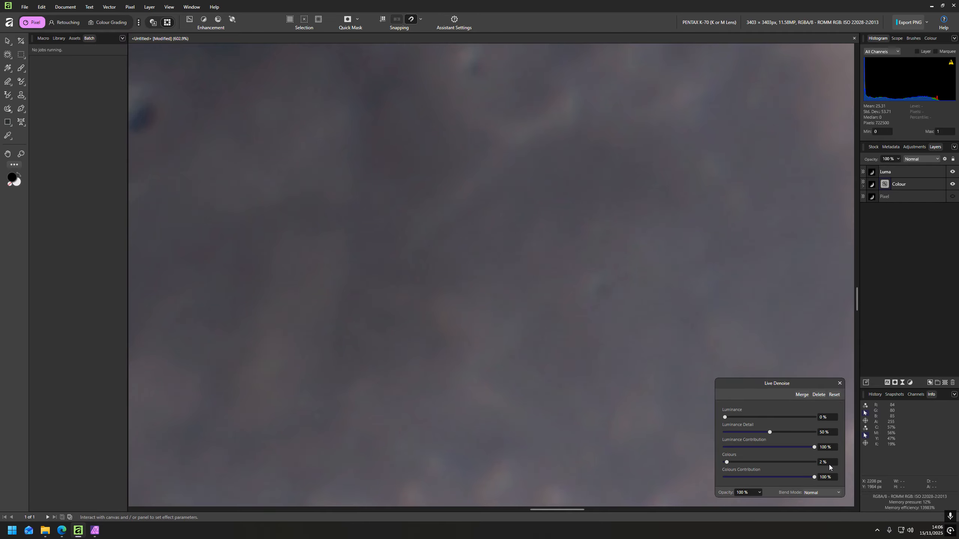
pyautogui.click(840, 384)
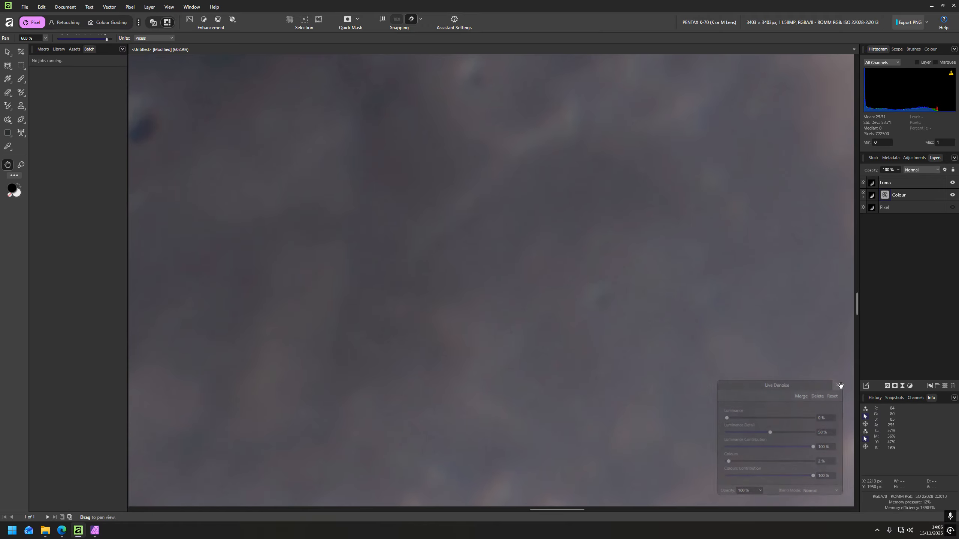
# Add a live Denoise filter to the Luma layer and slightly raise its Luminance value
pyautogui.click(886, 183)
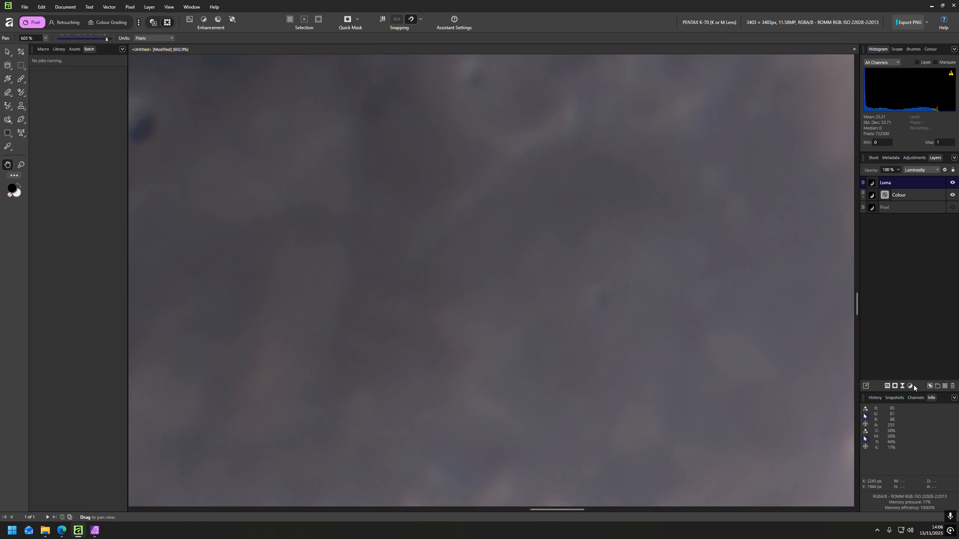
pyautogui.click(903, 386)
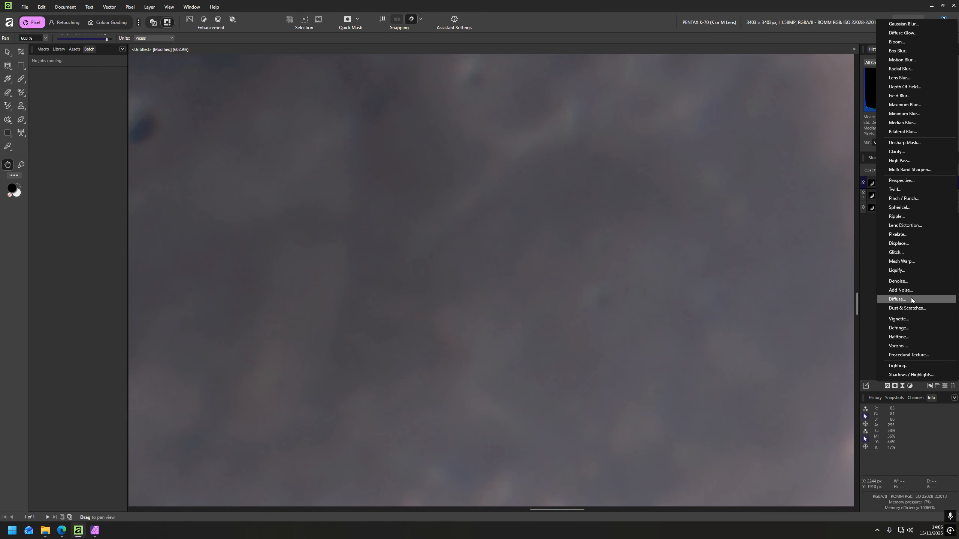
pyautogui.click(913, 282)
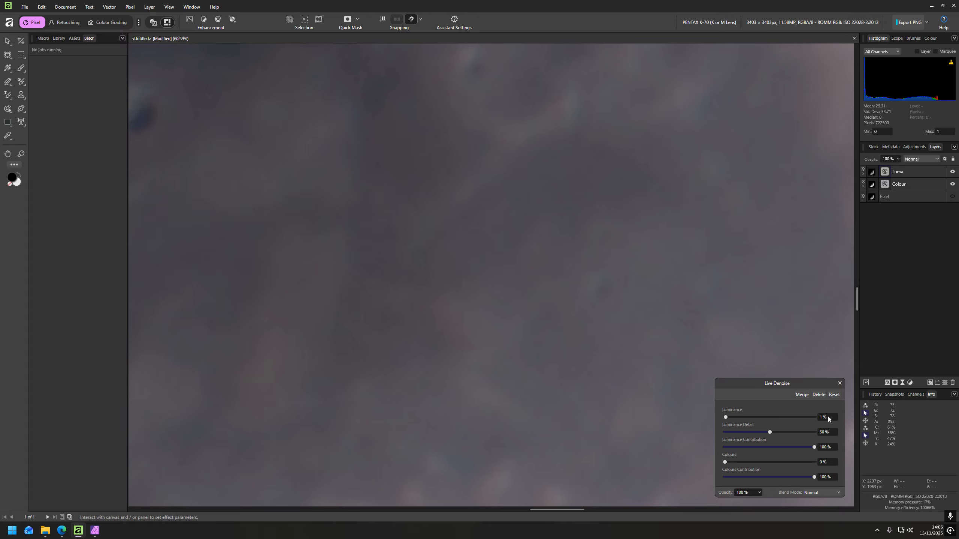
pyautogui.scroll(2, 828, 418)
pyautogui.click(840, 383)
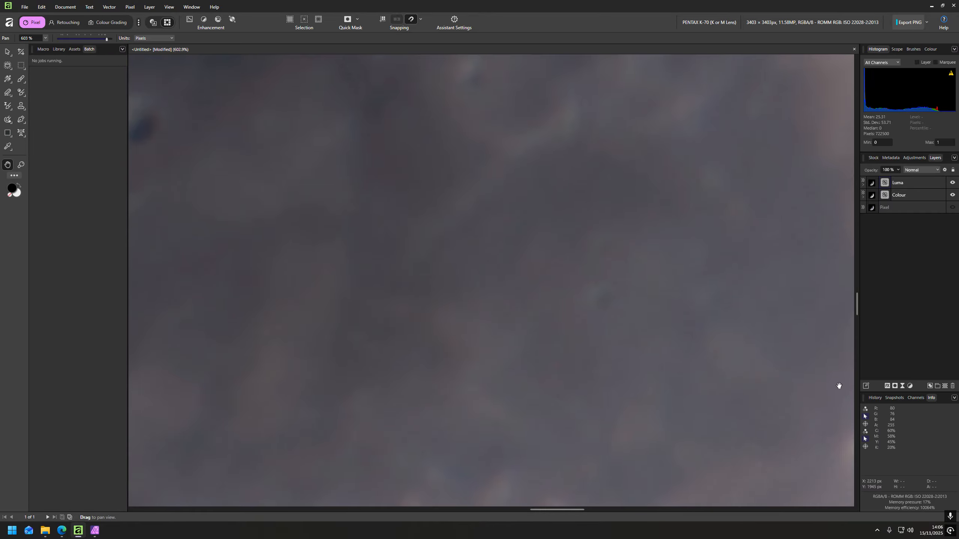
# Add an HSL adjustment nested inside the Colour layer with a Saturation Shift of 40%
pyautogui.click(910, 387)
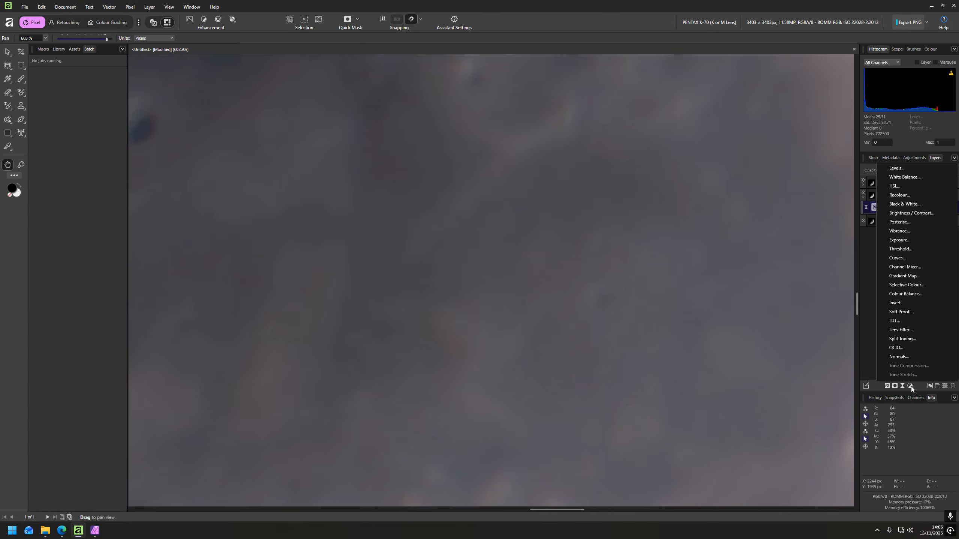
pyautogui.click(902, 190)
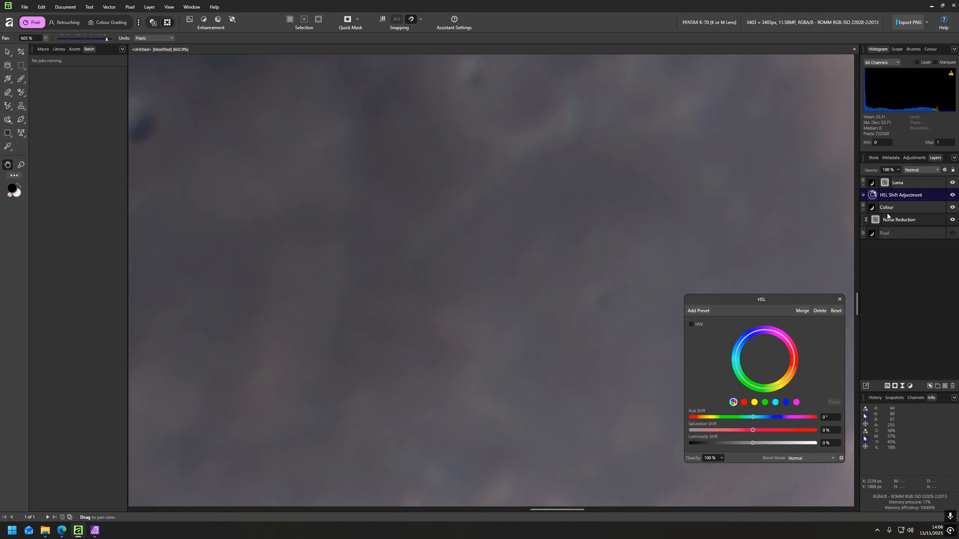
pyautogui.moveTo(892, 194); pyautogui.dragTo(901, 215)
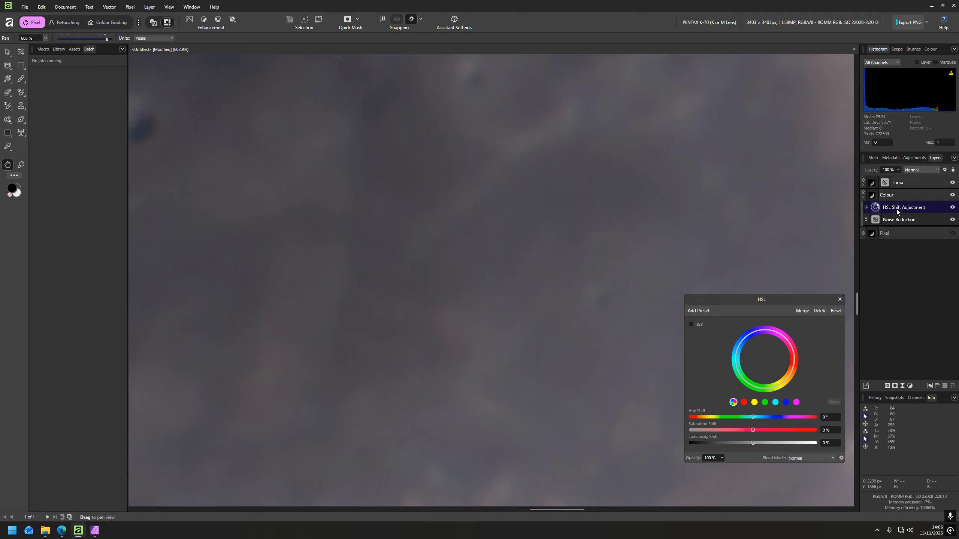
pyautogui.click(779, 430)
pyautogui.hotkey('ctrl', '0')
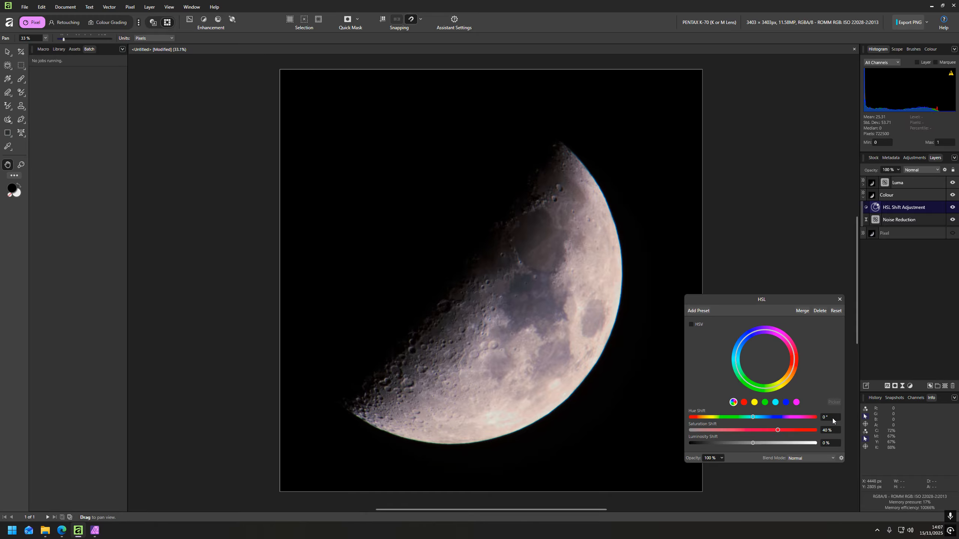
pyautogui.click(841, 299)
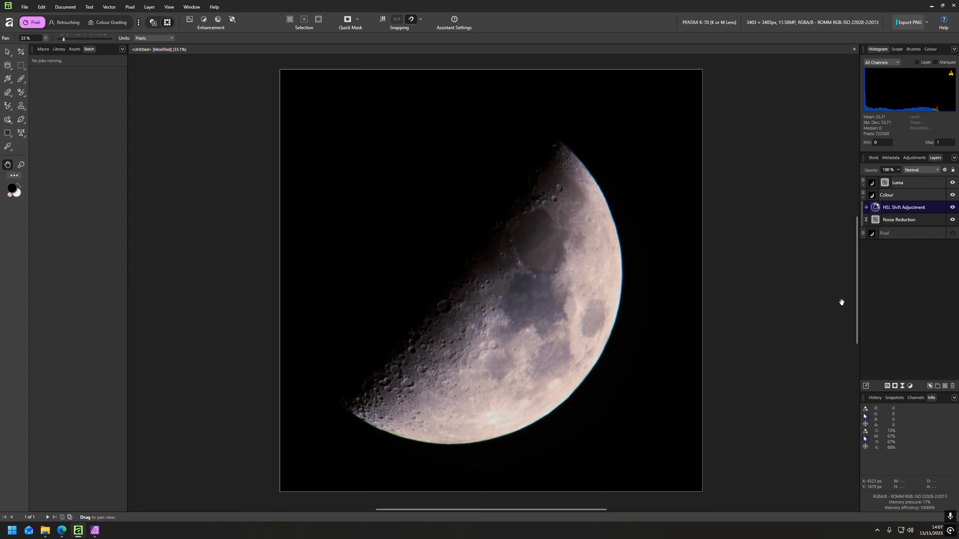
# Duplicate the HSL adjustment inside the Colour layer and examine the moon's outer edges for colour fringing
pyautogui.hotkey('ctrl', 'j')
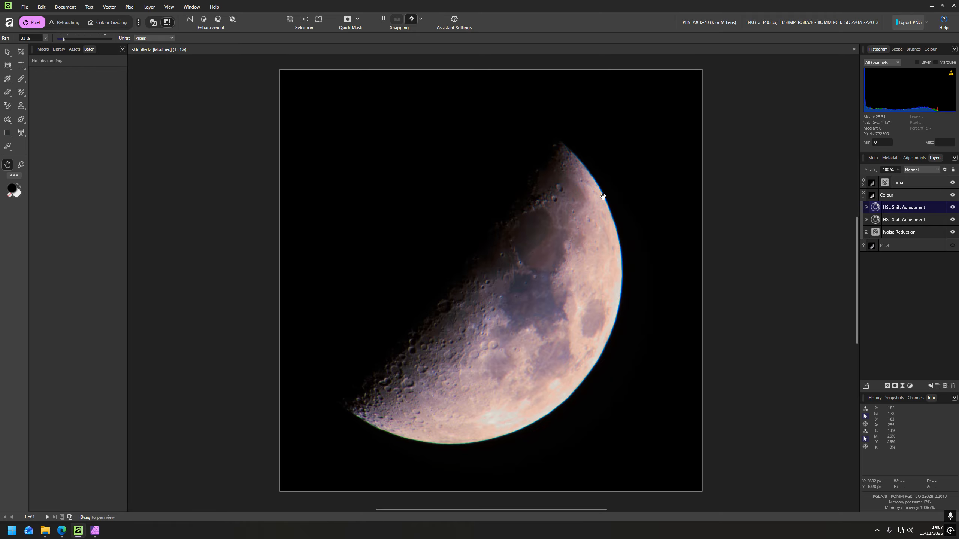
pyautogui.scroll(6, 604, 201)
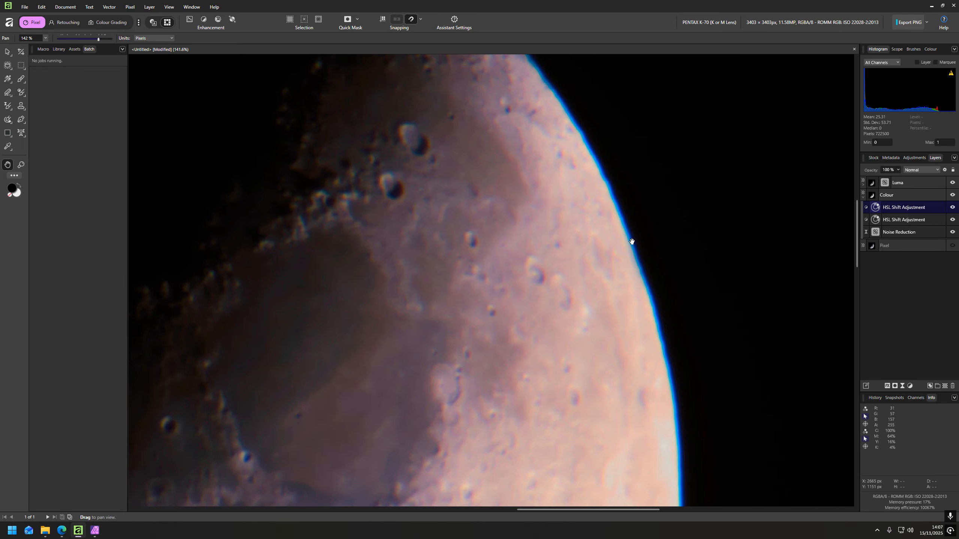
pyautogui.scroll(-4, 774, 257)
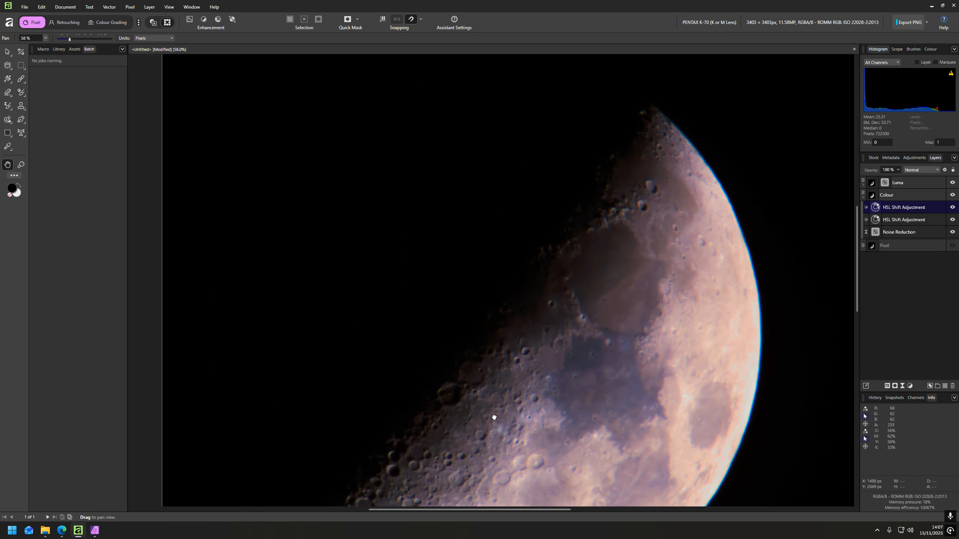
pyautogui.moveTo(484, 429); pyautogui.dragTo(672, 208)
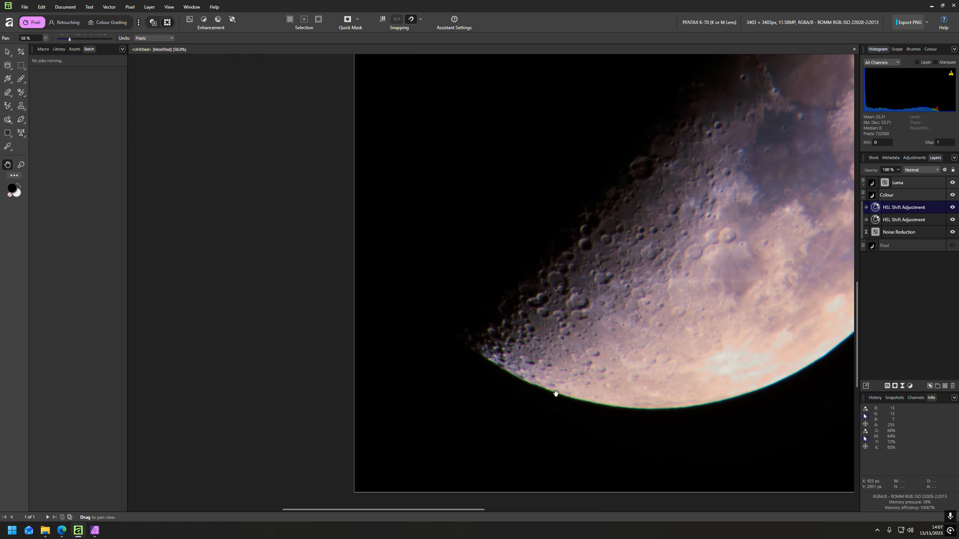
pyautogui.scroll(4, 556, 394)
pyautogui.scroll(-3, 556, 397)
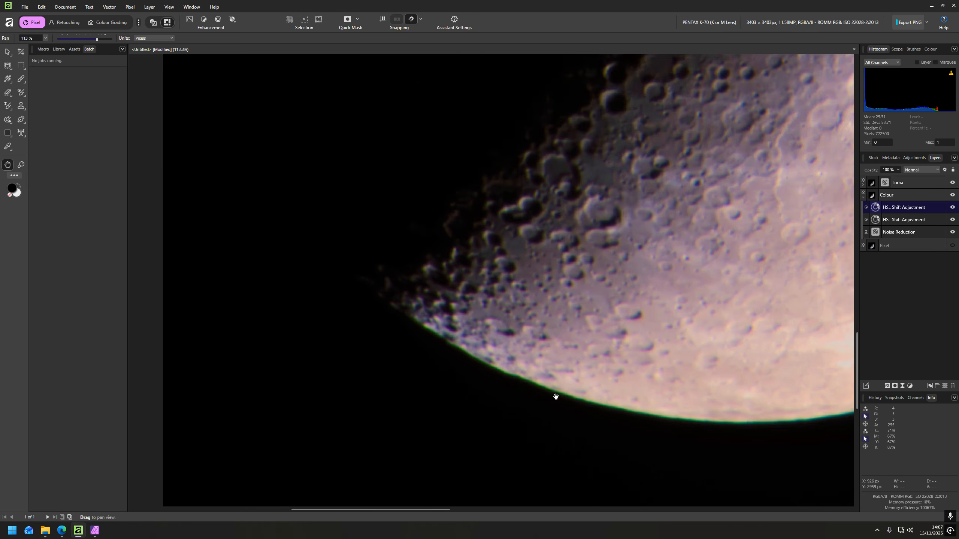
pyautogui.scroll(2, 653, 231)
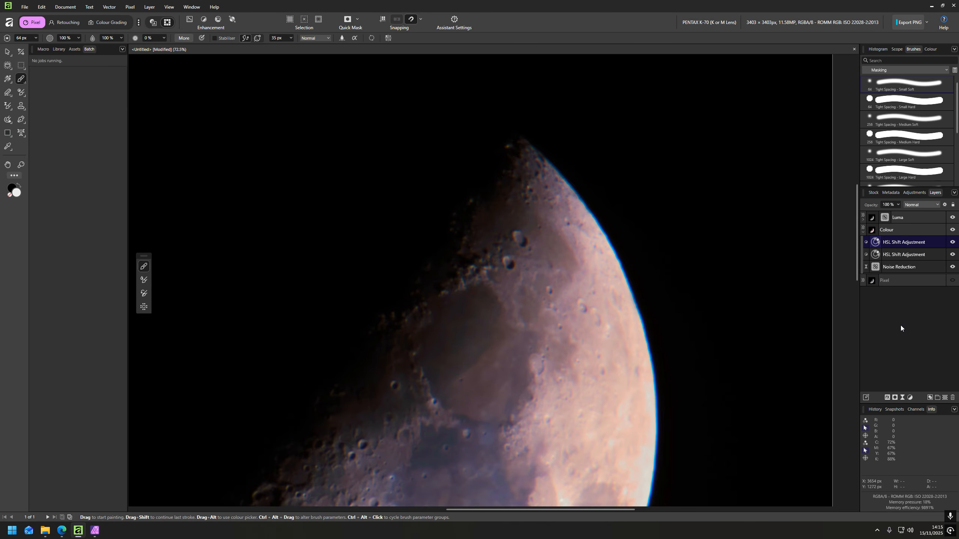
# Duplicate the HSL adjustment again, reset the copy, and set the Saturation Shift of its blue and cyan ranges to -100%
pyautogui.hotkey('ctrl', 'j')
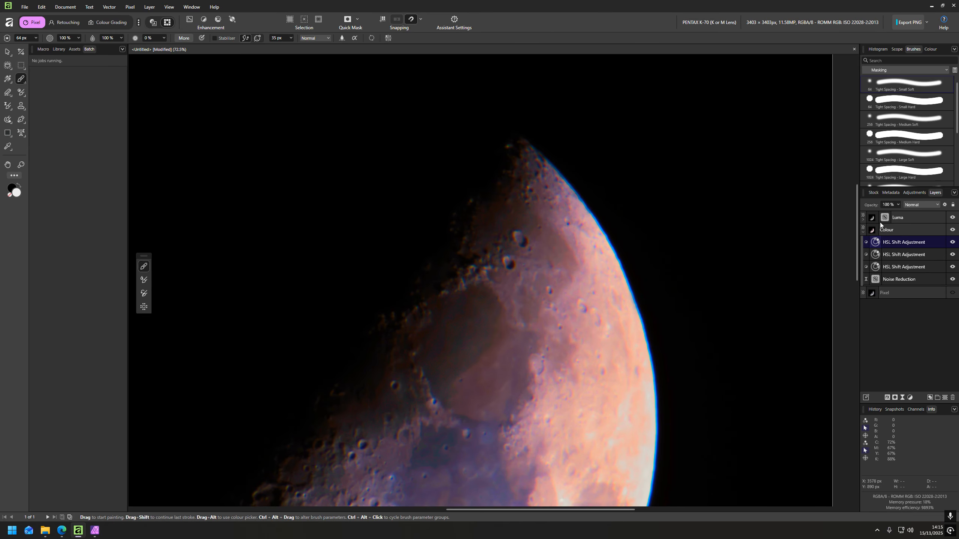
pyautogui.doubleClick(872, 245)
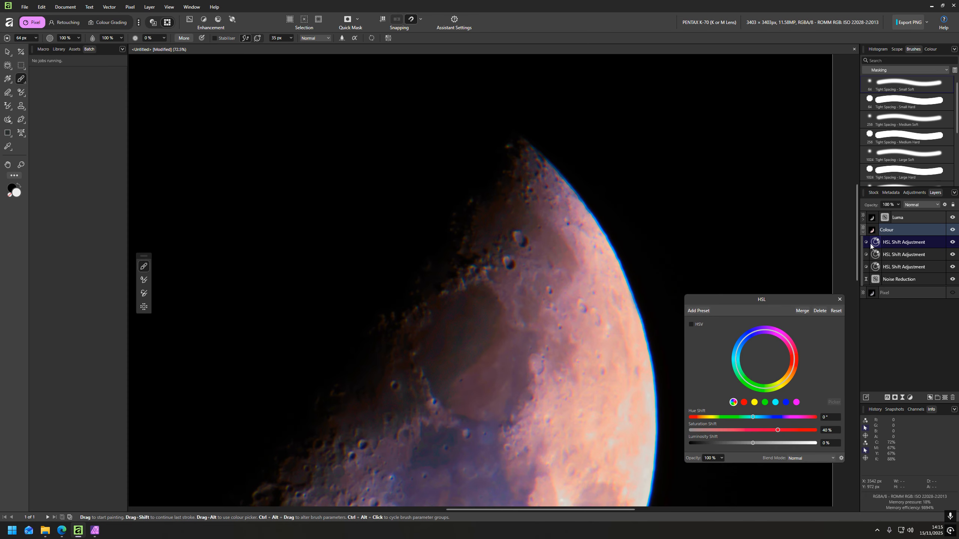
pyautogui.click(836, 312)
pyautogui.click(786, 403)
pyautogui.moveTo(753, 431); pyautogui.dragTo(690, 430)
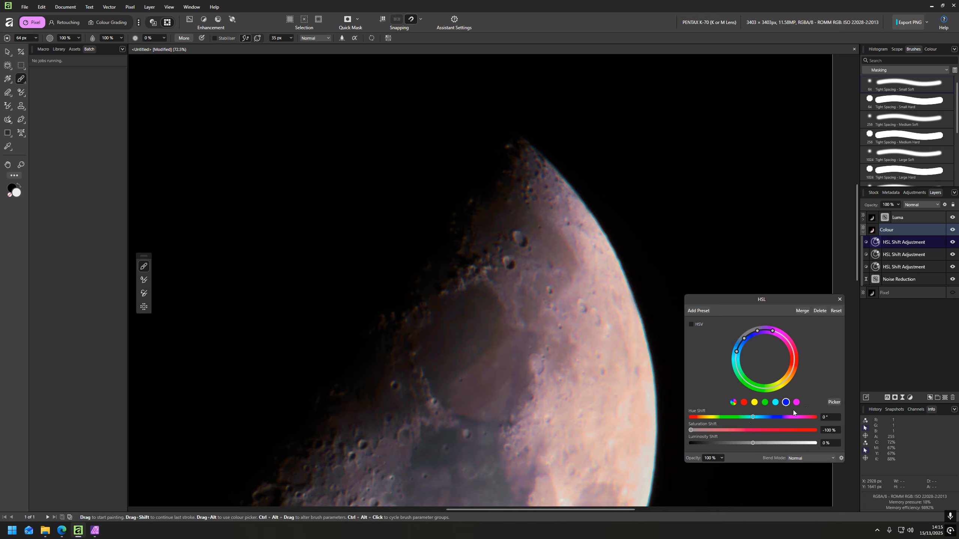
pyautogui.click(775, 403)
pyautogui.moveTo(753, 432); pyautogui.dragTo(690, 431)
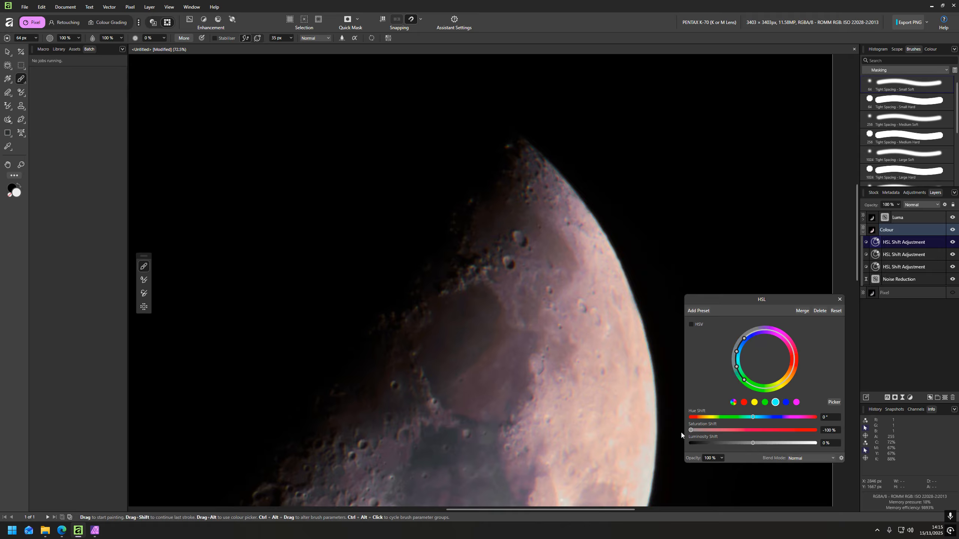
pyautogui.click(839, 301)
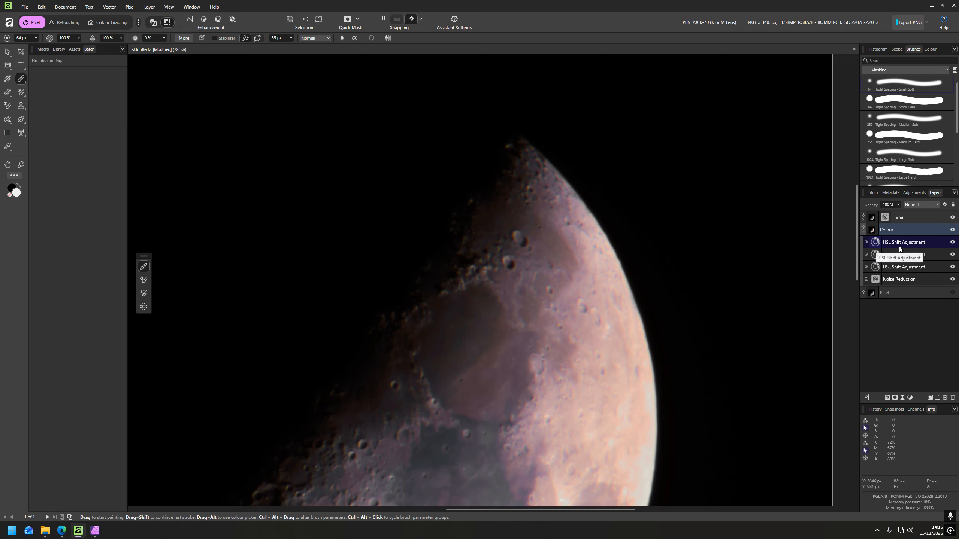
# Invert the mask of the uppermost HSL adjustment and paint it back along the moon's right and lower-right edge
pyautogui.rightClick(875, 242)
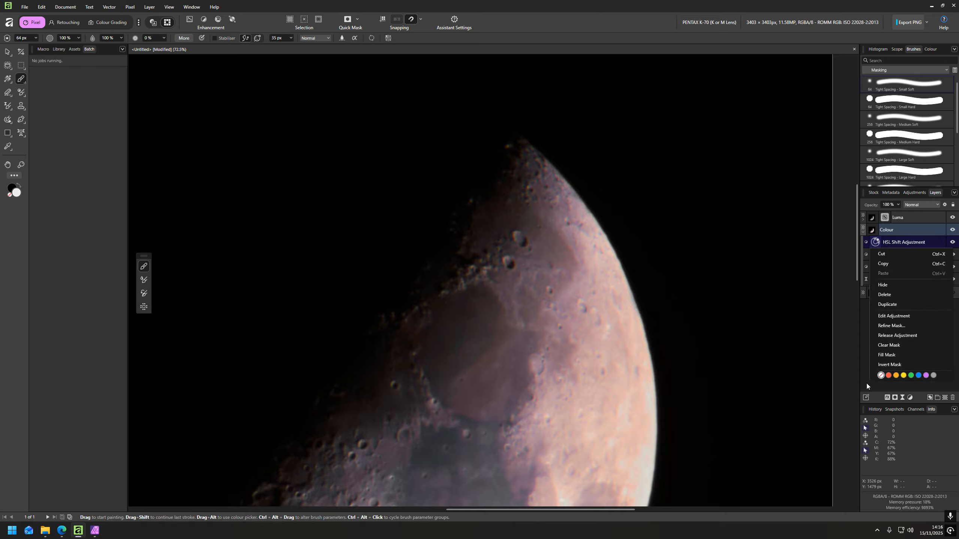
pyautogui.click(888, 364)
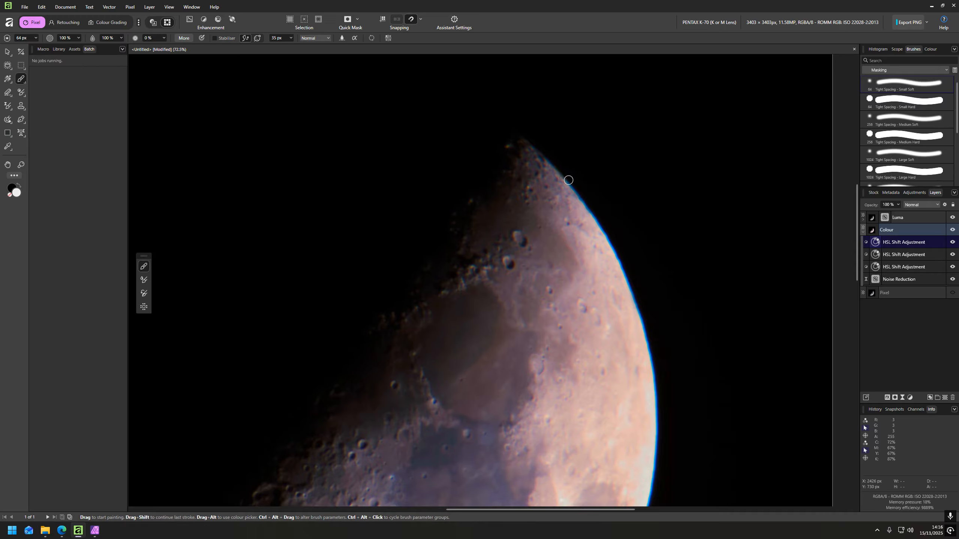
pyautogui.moveTo(593, 220)
pyautogui.mouseDown()
pyautogui.moveTo(647, 328)
pyautogui.moveTo(634, 287)
pyautogui.moveTo(654, 357)
pyautogui.moveTo(655, 383)
pyautogui.moveTo(650, 342)
pyautogui.moveTo(660, 414)
pyautogui.moveTo(655, 445)
pyautogui.moveTo(658, 406)
pyautogui.moveTo(650, 503)
pyautogui.mouseUp()
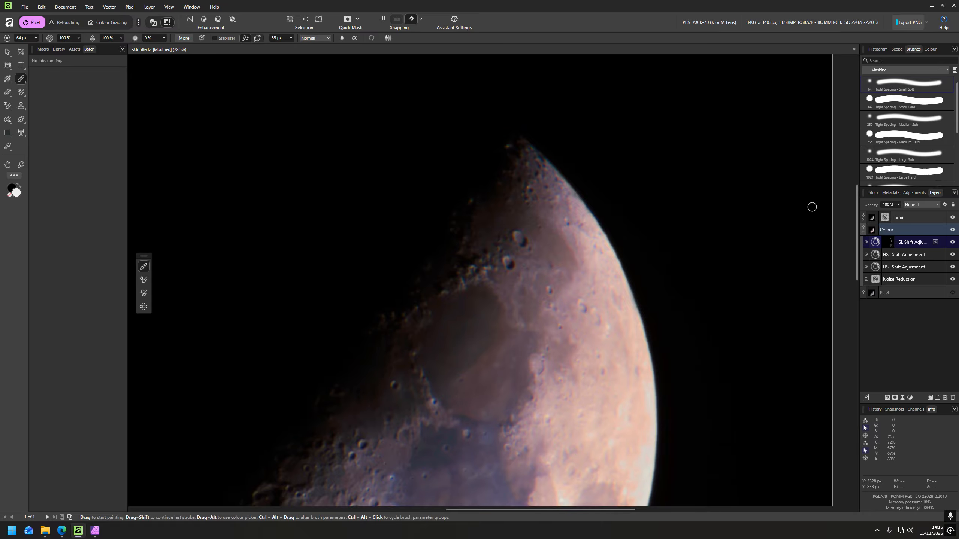
pyautogui.moveTo(856, 205); pyautogui.dragTo(854, 298)
pyautogui.moveTo(644, 219)
pyautogui.mouseDown()
pyautogui.moveTo(613, 305)
pyautogui.moveTo(610, 295)
pyautogui.moveTo(575, 350)
pyautogui.moveTo(489, 434)
pyautogui.moveTo(465, 444)
pyautogui.moveTo(506, 420)
pyautogui.moveTo(408, 469)
pyautogui.moveTo(261, 495)
pyautogui.moveTo(342, 493)
pyautogui.moveTo(474, 445)
pyautogui.mouseUp()
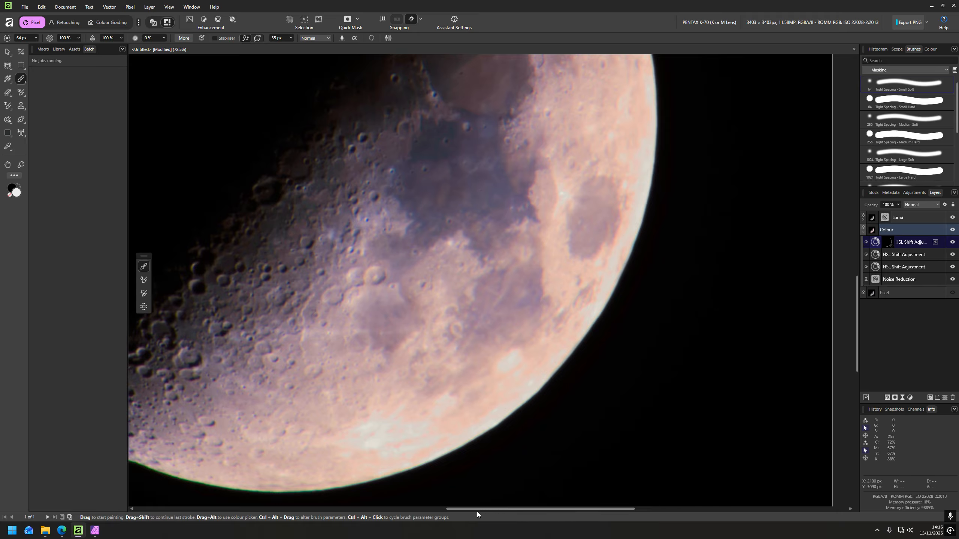
# Duplicate the unmasked HSL adjustment just below the masked one, reset the copy's values and invert its mask
pyautogui.moveTo(481, 510); pyautogui.dragTo(392, 510)
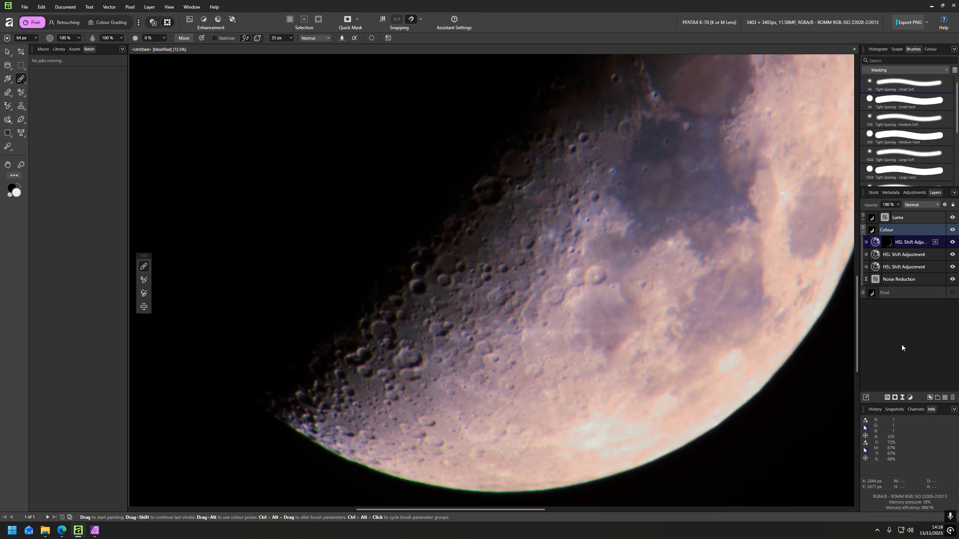
pyautogui.click(899, 256)
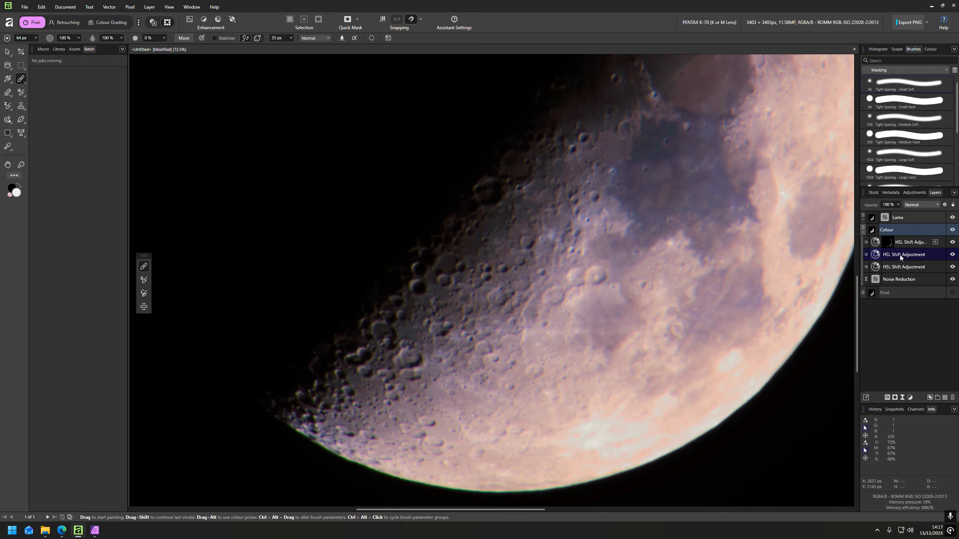
pyautogui.hotkey('ctrl', 'j')
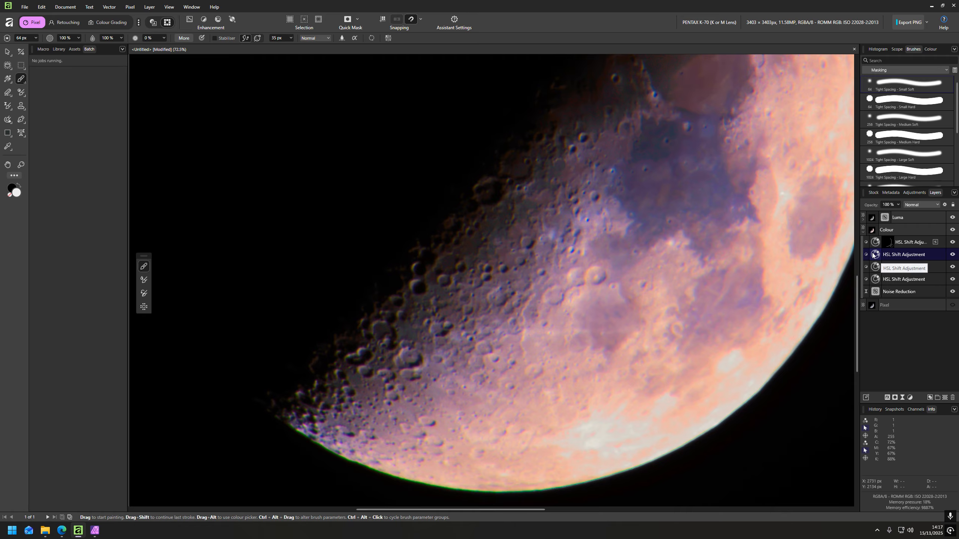
pyautogui.doubleClick(878, 254)
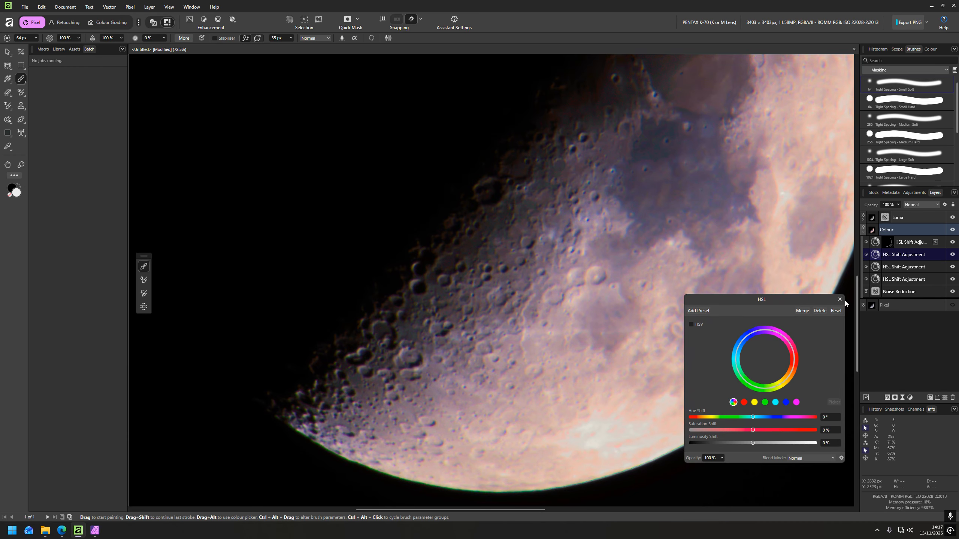
pyautogui.rightClick(876, 257)
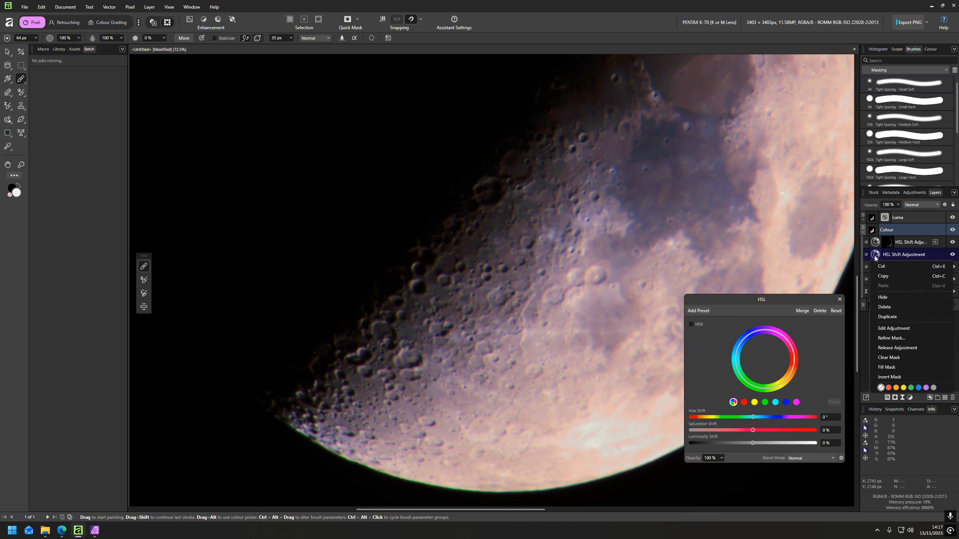
pyautogui.click(897, 377)
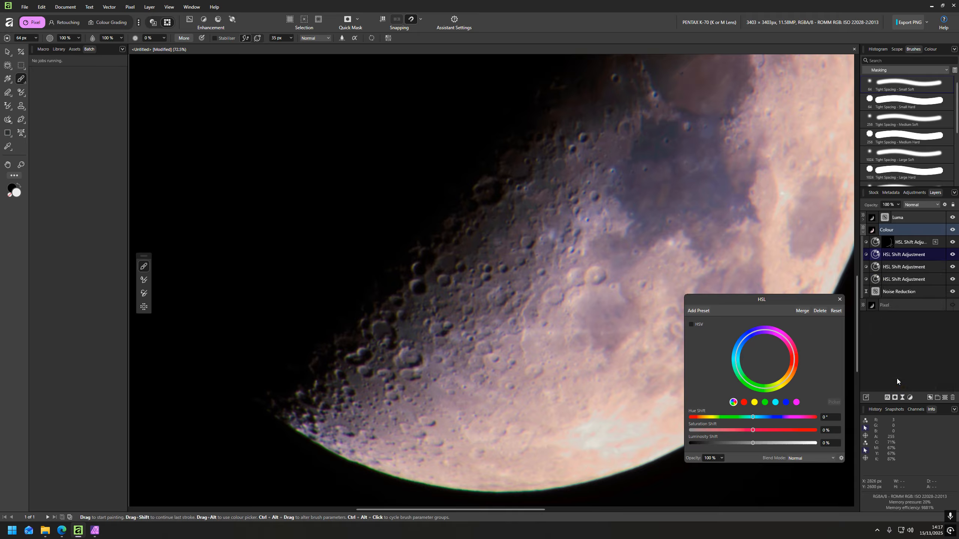
# Set the Saturation Shift of the new HSL adjustment's green and yellow ranges to -100%
pyautogui.click(765, 403)
pyautogui.moveTo(753, 430); pyautogui.dragTo(691, 430)
pyautogui.click(754, 403)
pyautogui.moveTo(754, 430); pyautogui.dragTo(684, 439)
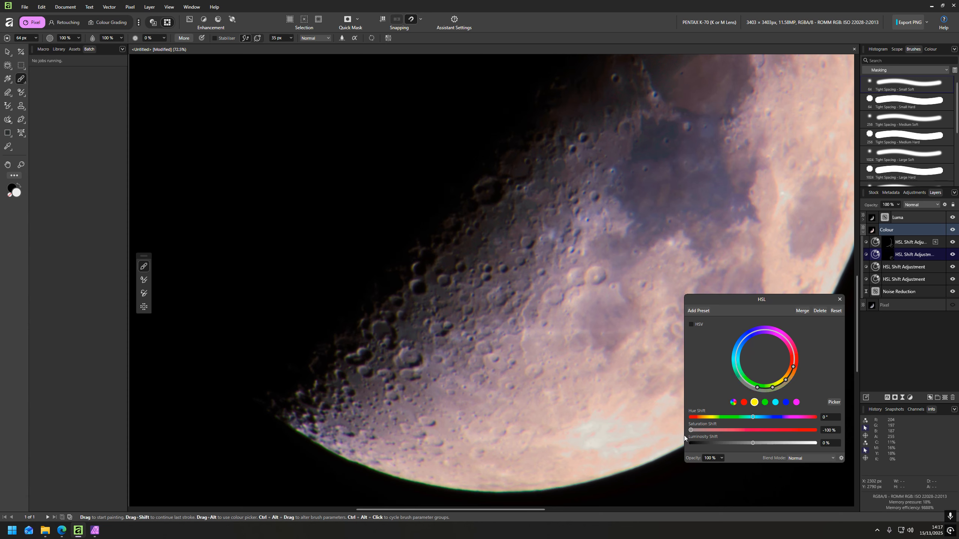
pyautogui.click(838, 299)
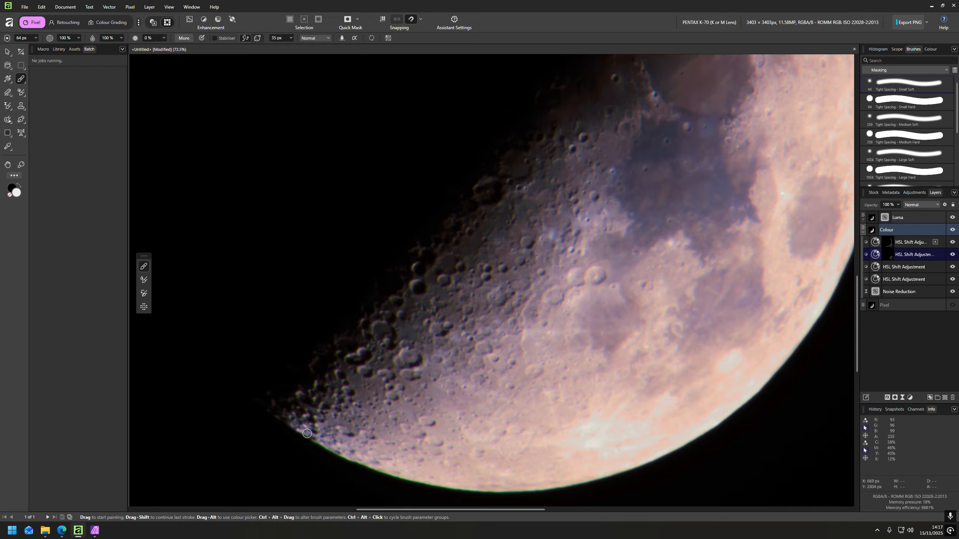
# Paint the green and yellow desaturation back in along the moon's lower edge on the adjustment's mask
pyautogui.moveTo(312, 440)
pyautogui.mouseDown()
pyautogui.moveTo(382, 476)
pyautogui.moveTo(453, 492)
pyautogui.moveTo(548, 489)
pyautogui.moveTo(660, 459)
pyautogui.mouseUp()
pyautogui.hotkey('ctrl', 'o')
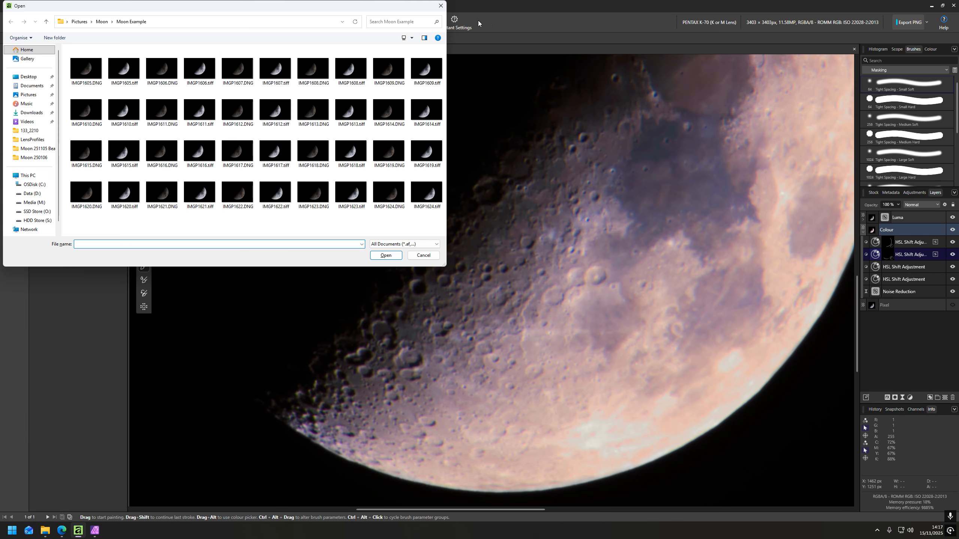
pyautogui.click(440, 5)
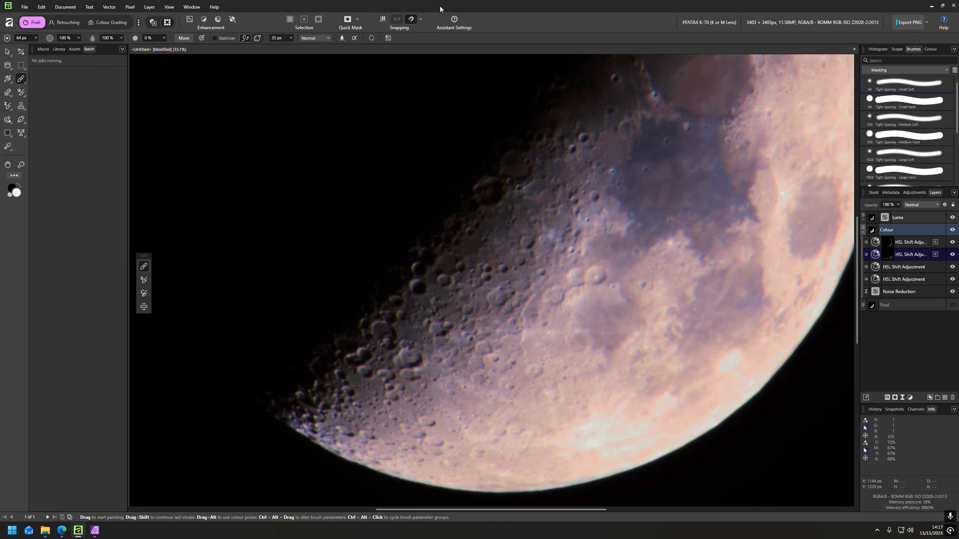
pyautogui.hotkey('ctrl', '0')
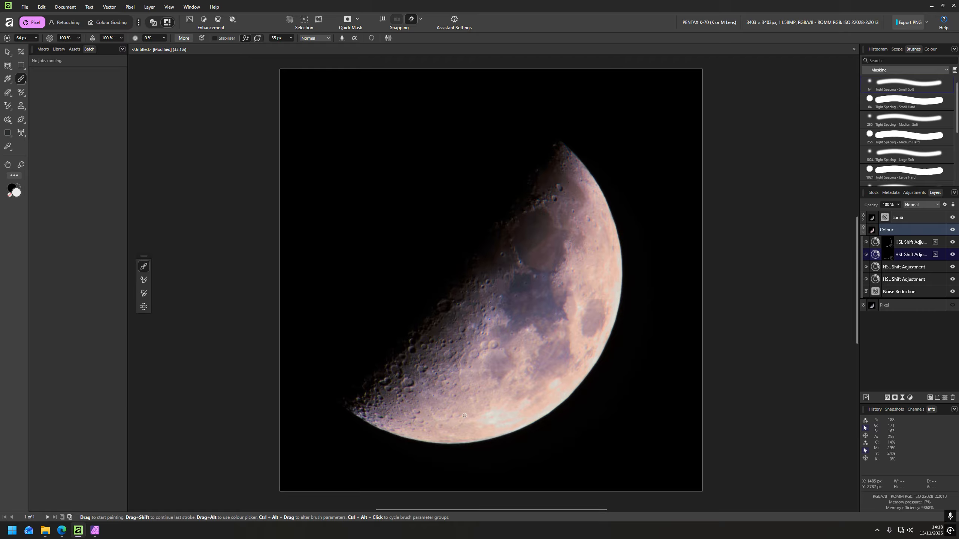
# Add a live Clarity filter to the Luma layer with a Strength of 100%
pyautogui.moveTo(867, 216); pyautogui.dragTo(860, 224)
pyautogui.click(874, 219)
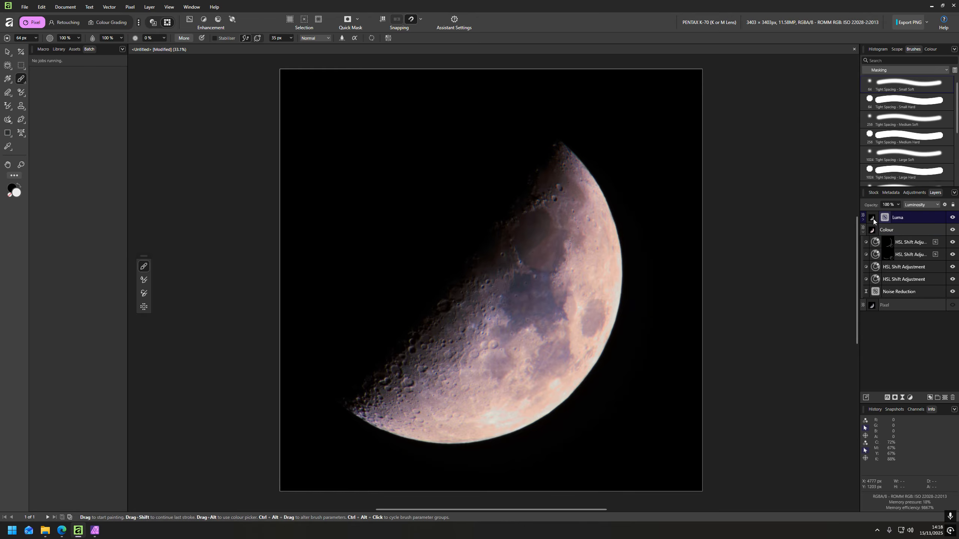
pyautogui.click(902, 397)
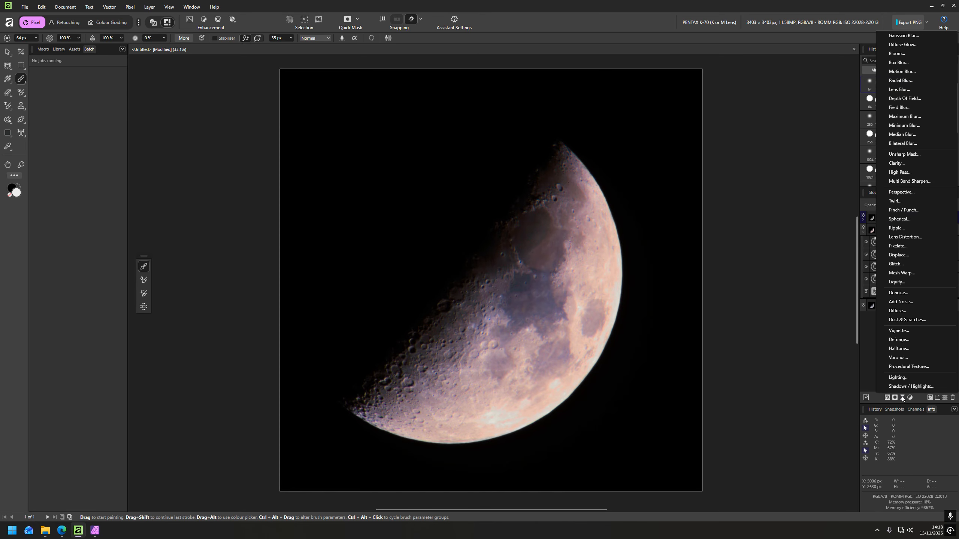
pyautogui.click(941, 166)
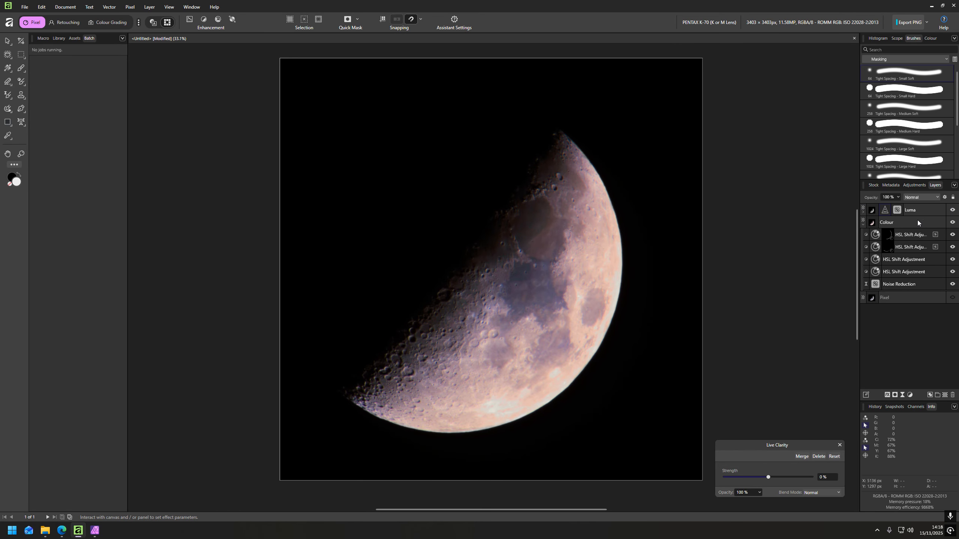
pyautogui.click(863, 212)
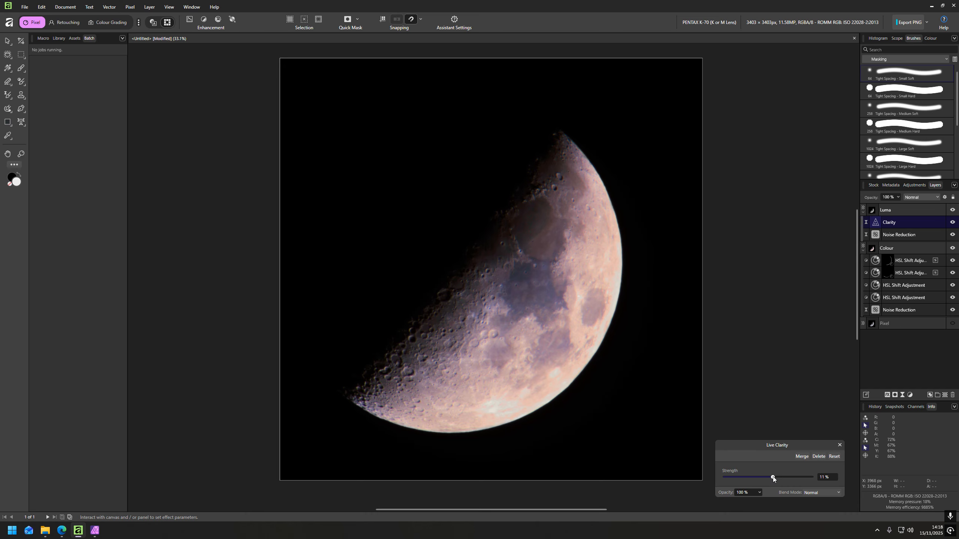
pyautogui.moveTo(805, 478); pyautogui.dragTo(811, 478)
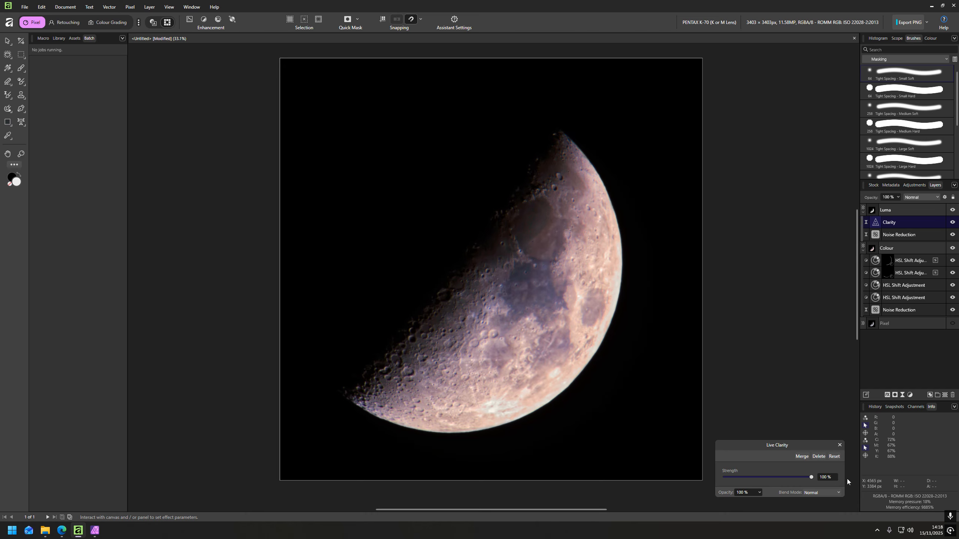
pyautogui.click(840, 445)
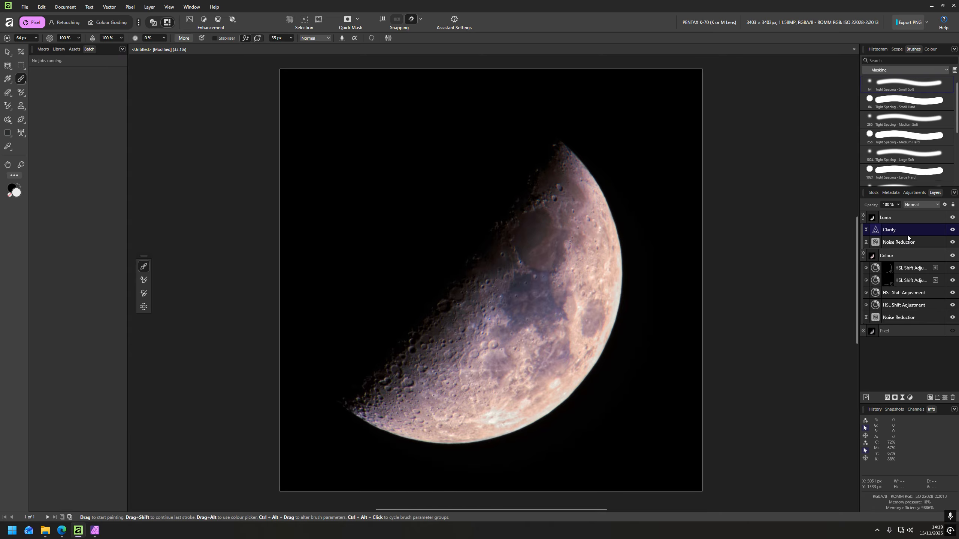
# Duplicate the Clarity filter inside the Luma layer and set the copy's Strength to 30%
pyautogui.hotkey('ctrl', 'j')
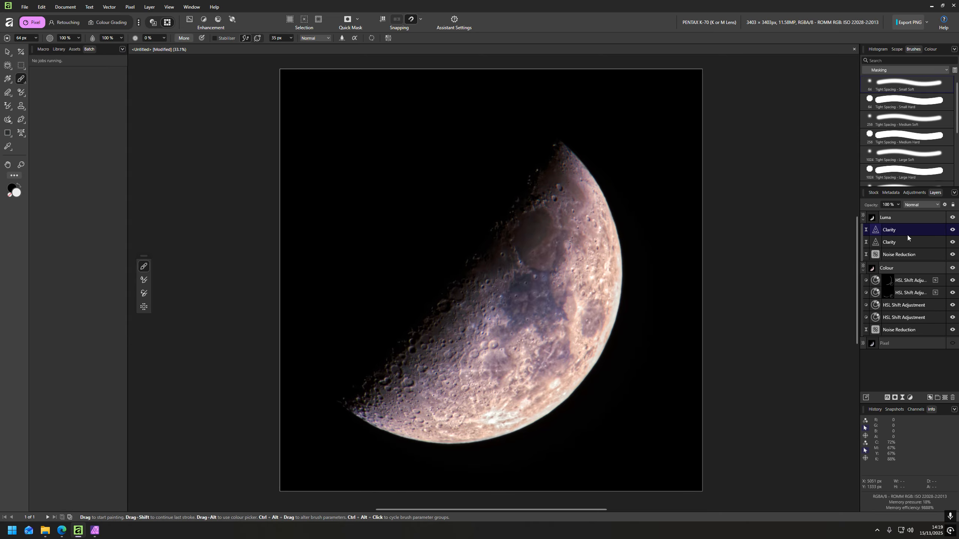
pyautogui.doubleClick(876, 231)
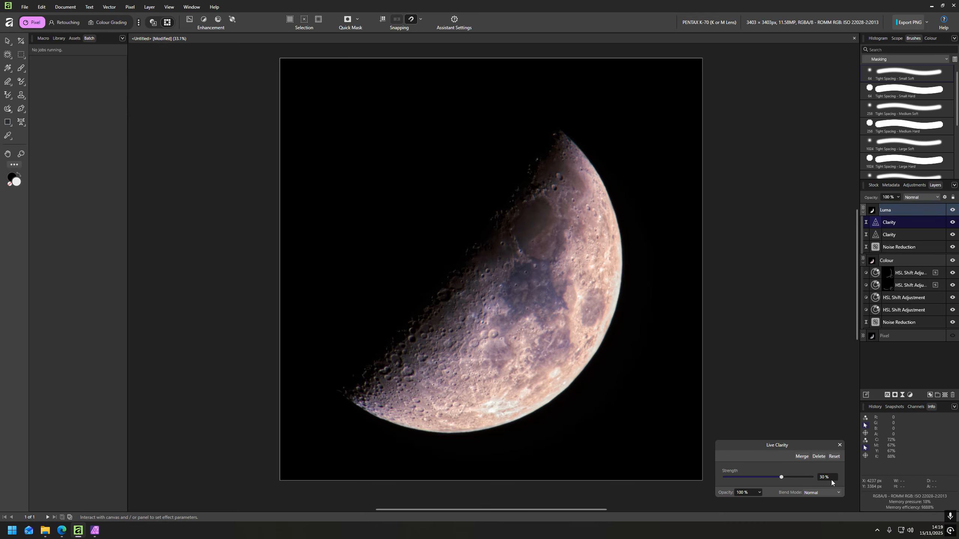
pyautogui.click(840, 445)
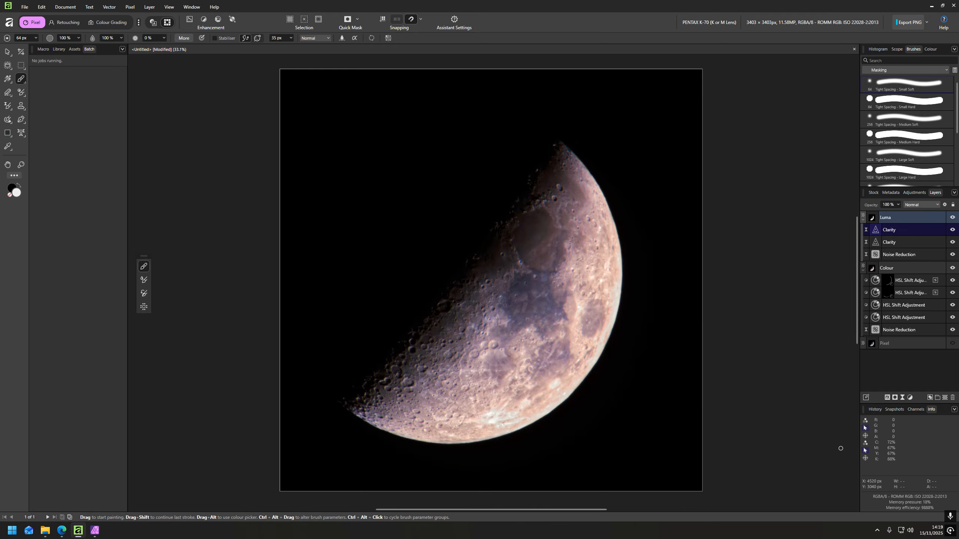
pyautogui.click(952, 231)
pyautogui.doubleClick(884, 229)
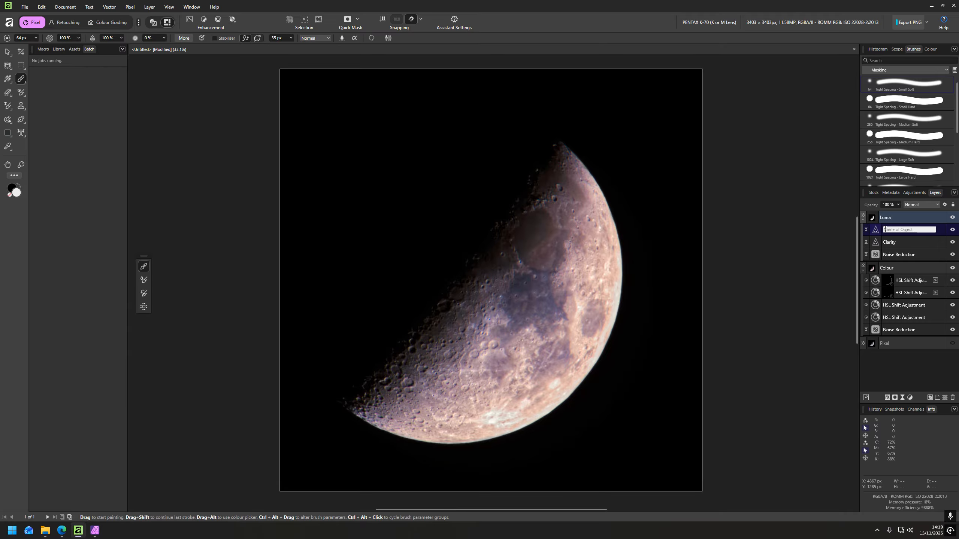
pyautogui.doubleClick(880, 231)
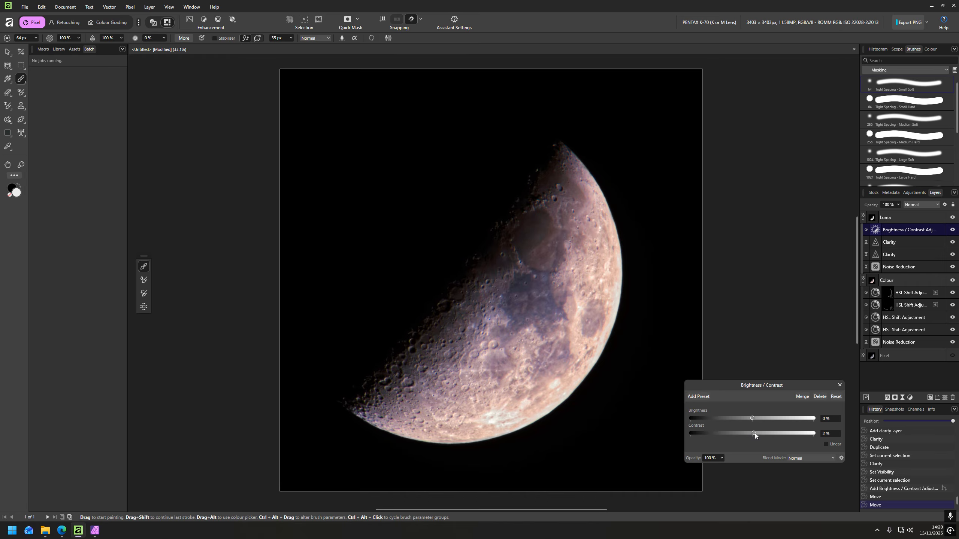
# Set the Luma layer's Brightness / Contrast adjustment to a Contrast of 5% and slightly lower its Brightness
pyautogui.moveTo(756, 433)
pyautogui.mouseDown()
pyautogui.moveTo(747, 437)
pyautogui.moveTo(757, 434)
pyautogui.mouseUp()
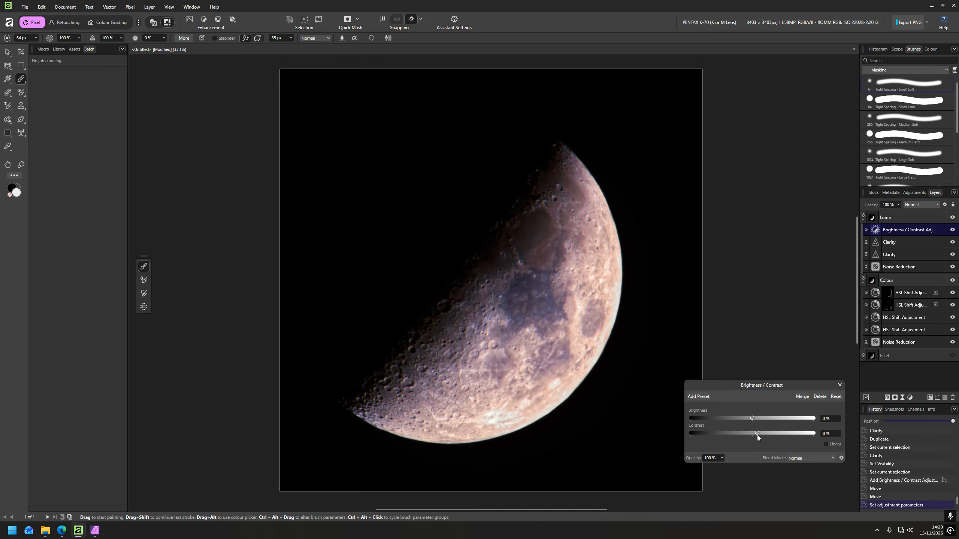
pyautogui.scroll(-2, 829, 435)
pyautogui.moveTo(752, 419)
pyautogui.mouseDown()
pyautogui.moveTo(737, 422)
pyautogui.moveTo(750, 422)
pyautogui.mouseUp()
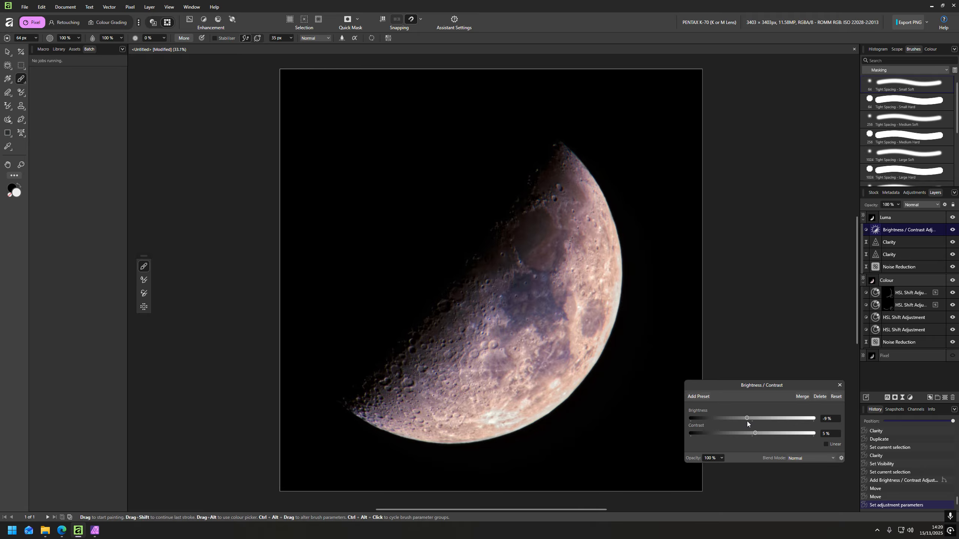
pyautogui.scroll(-1, 826, 421)
pyautogui.click(840, 385)
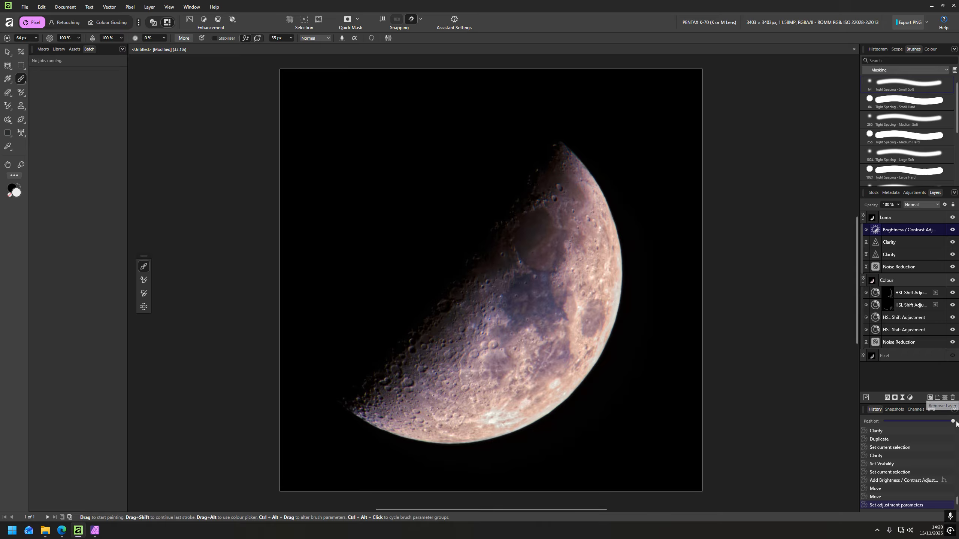
# Add a Levels adjustment, nest it inside the Luma layer above the Brightness / Contrast adjustment, and fine-tune its levels
pyautogui.click(911, 398)
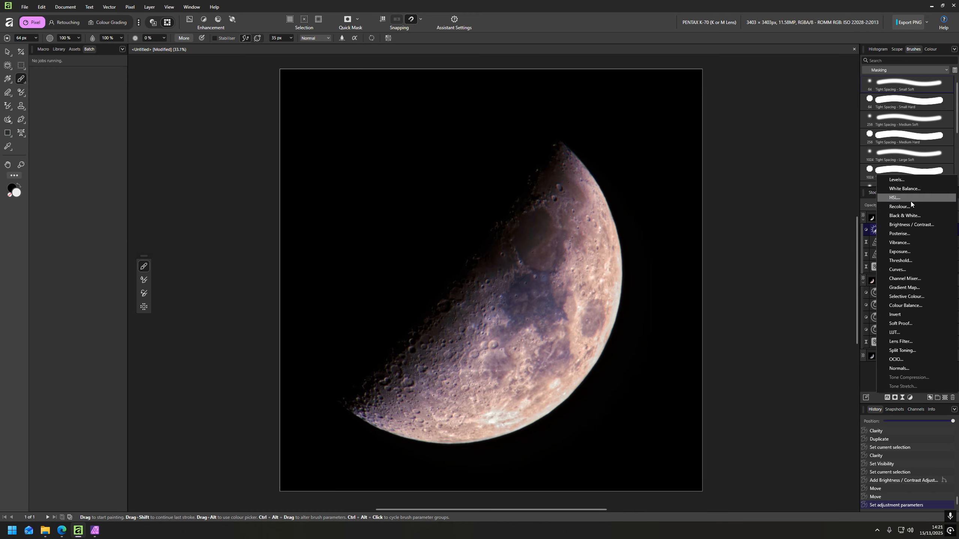
pyautogui.click(915, 183)
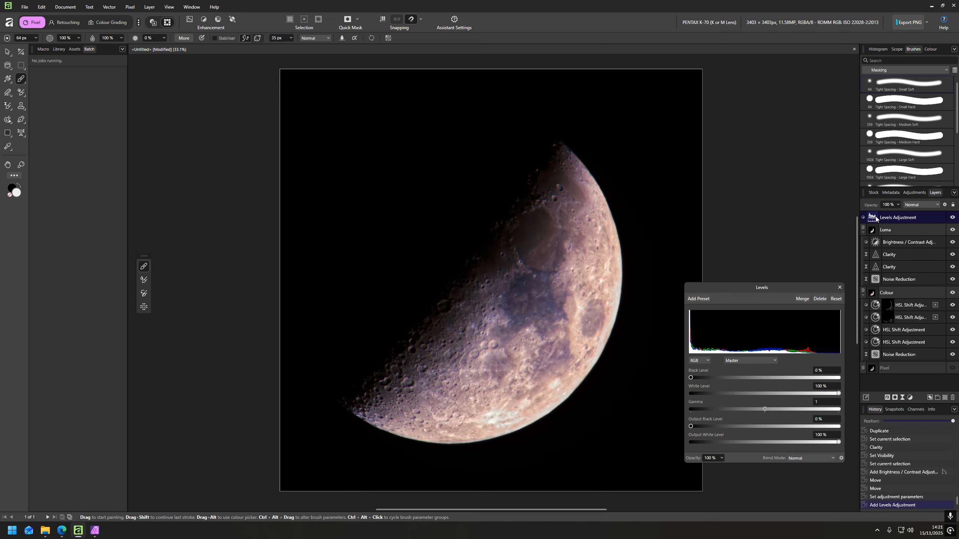
pyautogui.moveTo(885, 242); pyautogui.dragTo(889, 239)
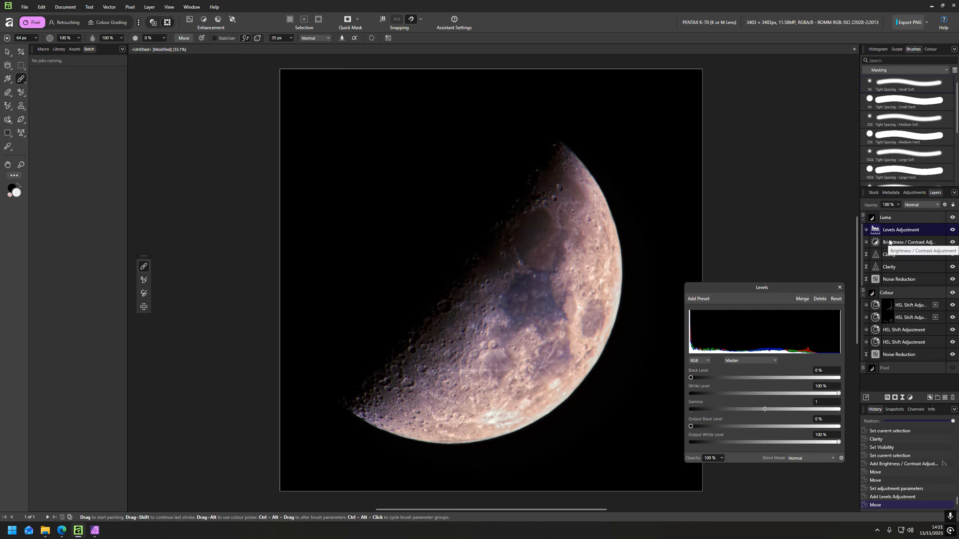
pyautogui.scroll(1, 829, 371)
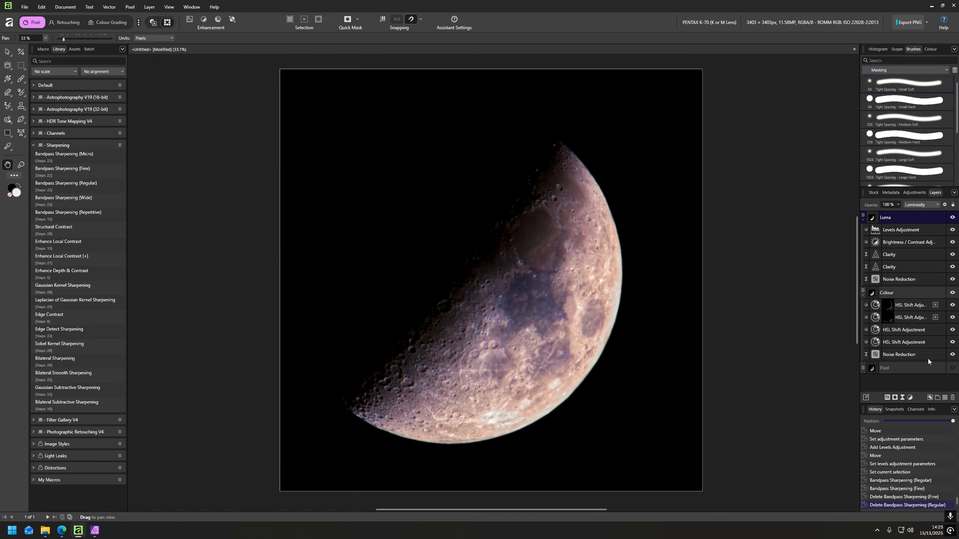
# Add a live Multi Band Sharpen filter above Luma with 2 px Base Radius, 6 bands, 0 Contrast, and duplicate it with a Band Range of 2
pyautogui.click(902, 399)
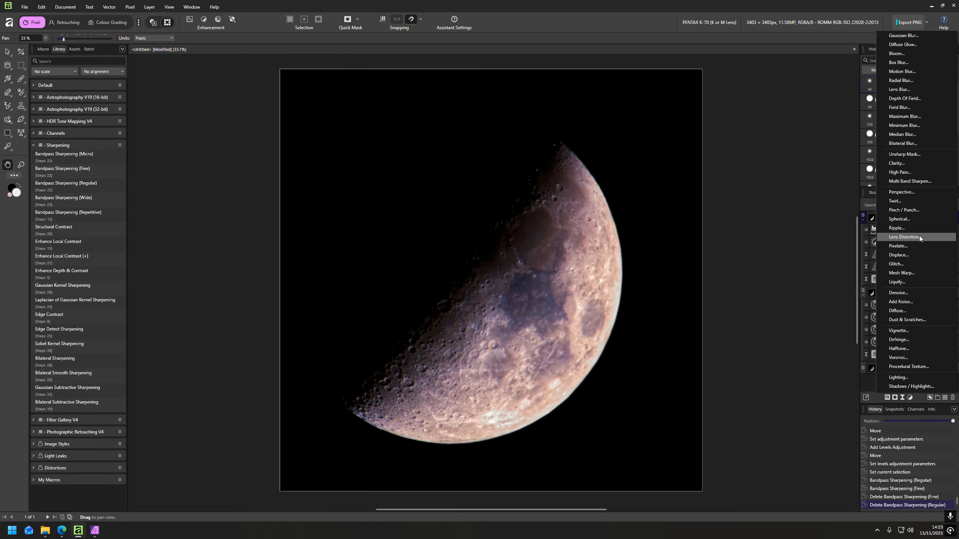
pyautogui.click(918, 182)
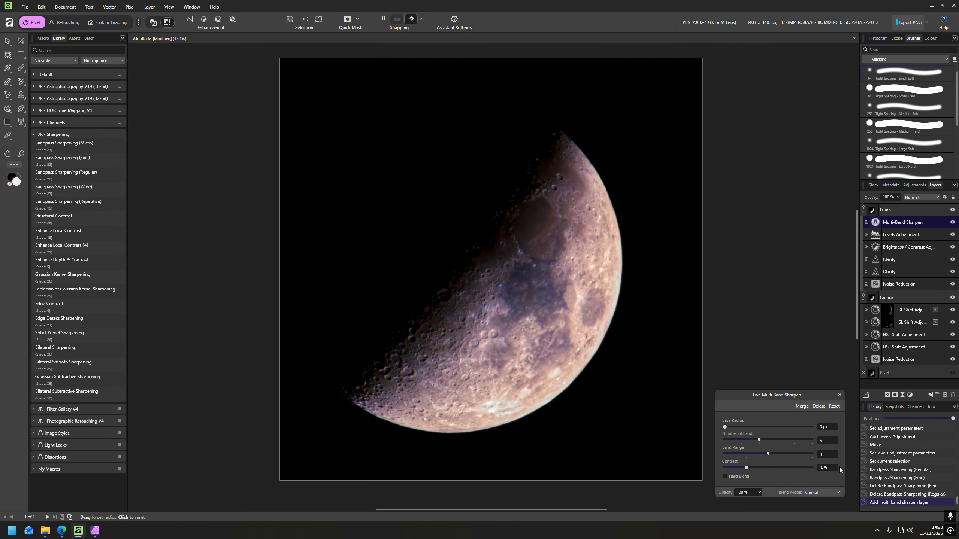
pyautogui.moveTo(890, 221); pyautogui.dragTo(893, 207)
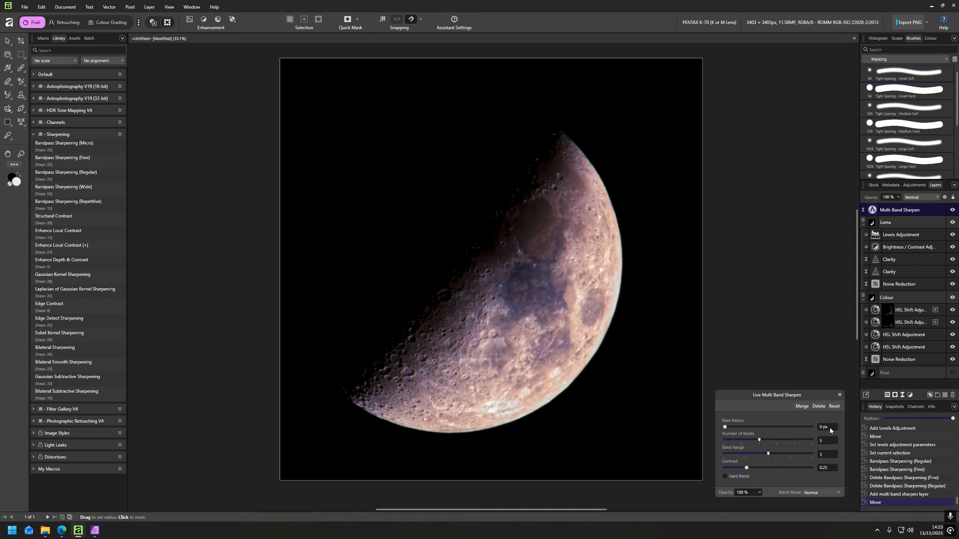
pyautogui.scroll(1, 830, 429)
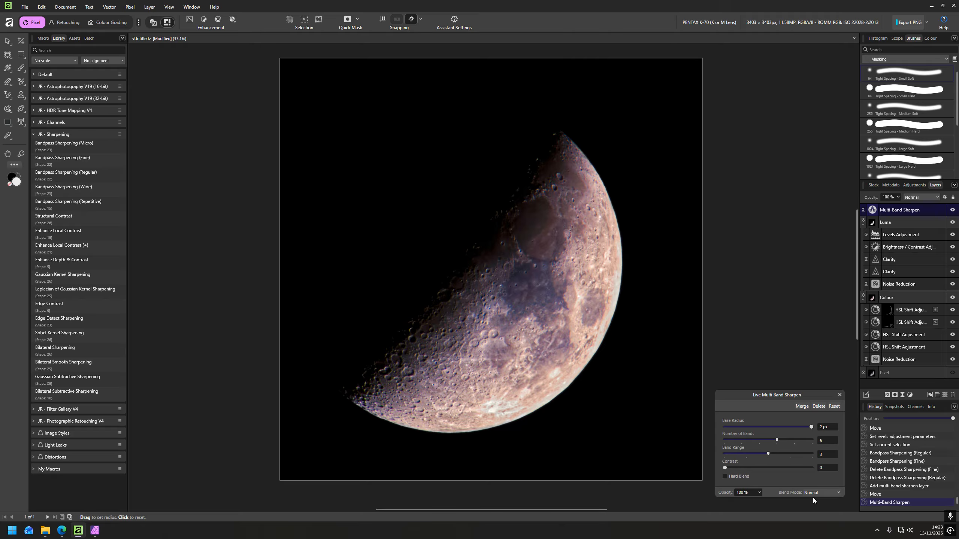
pyautogui.hotkey('ctrl', 'j')
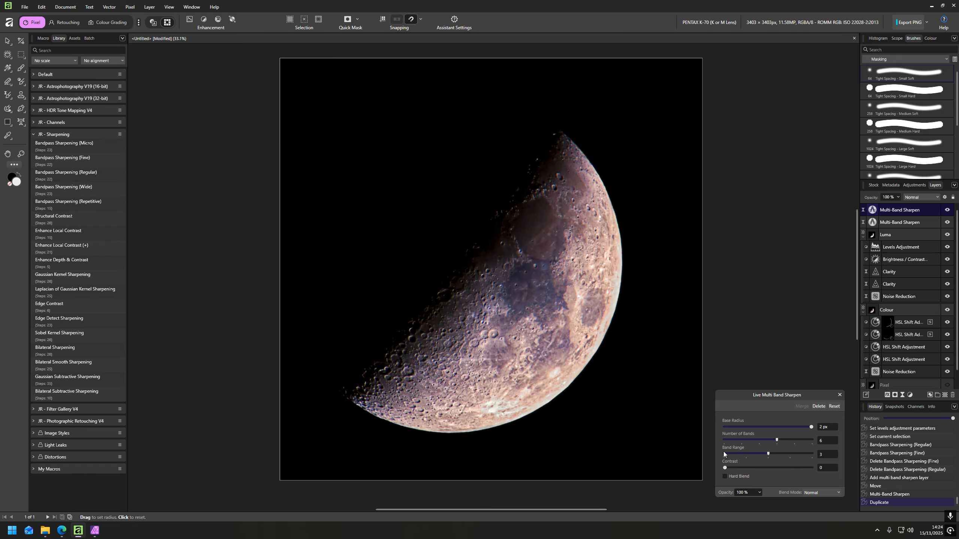
pyautogui.click(747, 453)
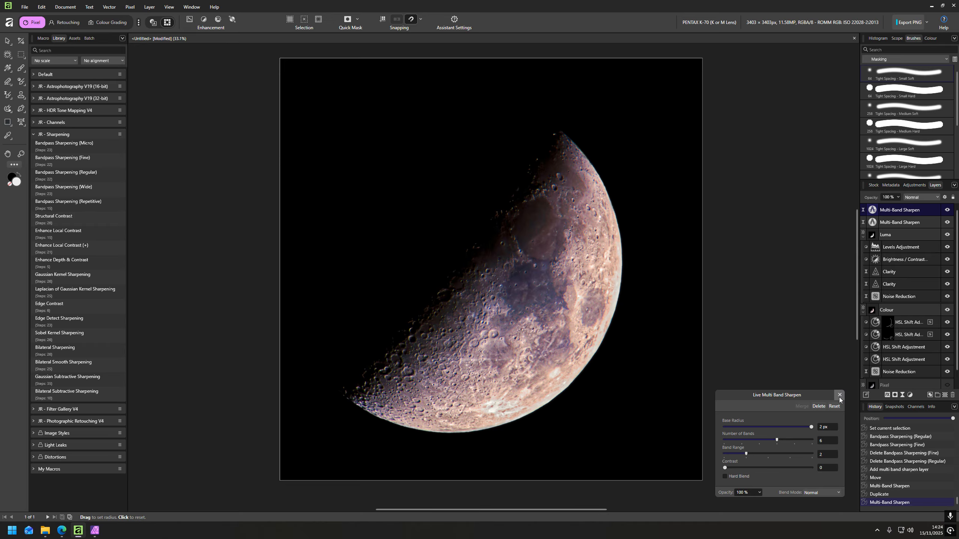
# Add a live Unsharp Mask filter above the Multi-Band Sharpen filters with a Radius of 1 px and a Factor of 1
pyautogui.click(903, 396)
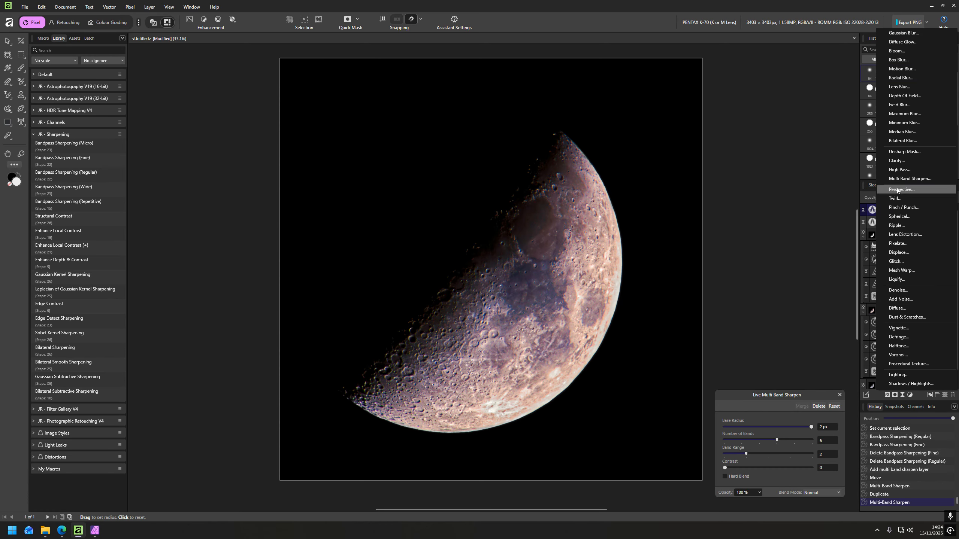
pyautogui.click(902, 153)
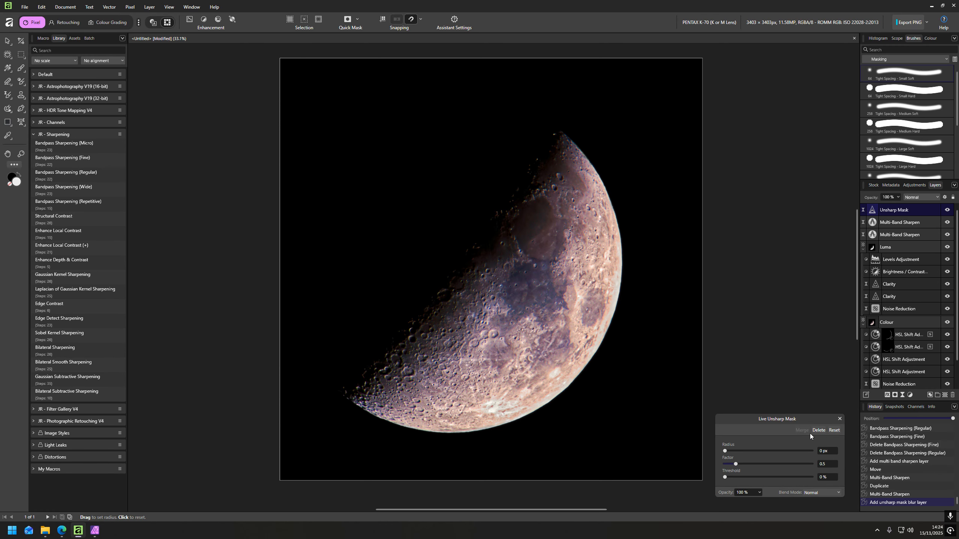
pyautogui.click(827, 454)
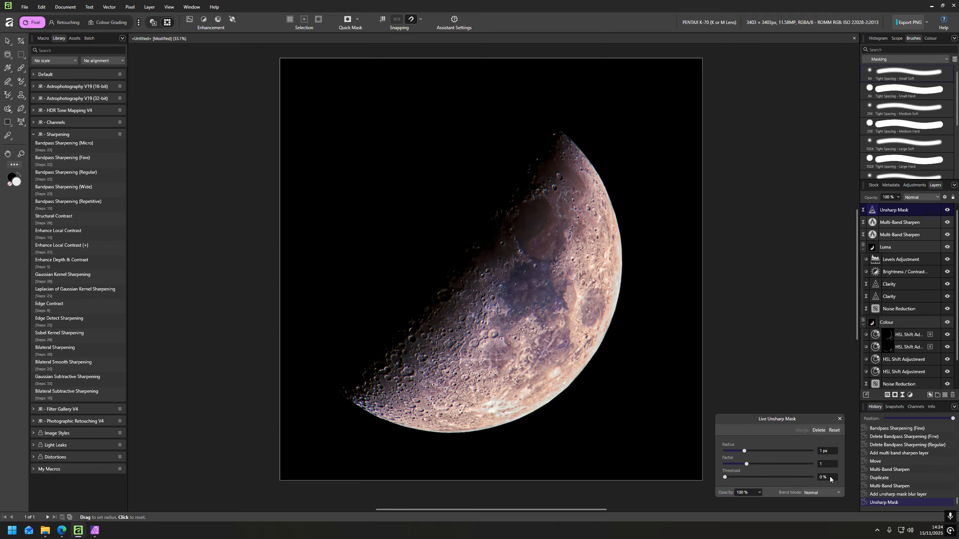
pyautogui.click(840, 419)
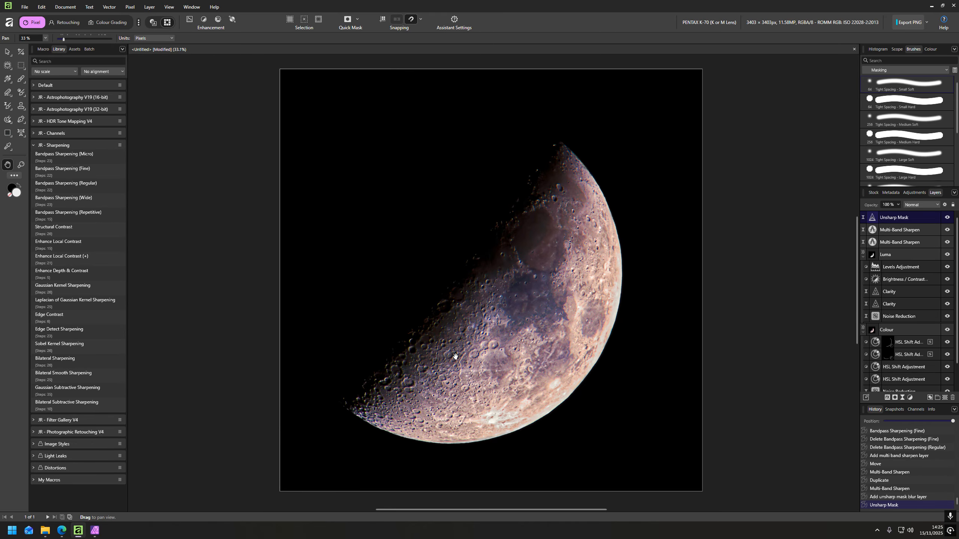
pyautogui.hotkey('ctrl', '1')
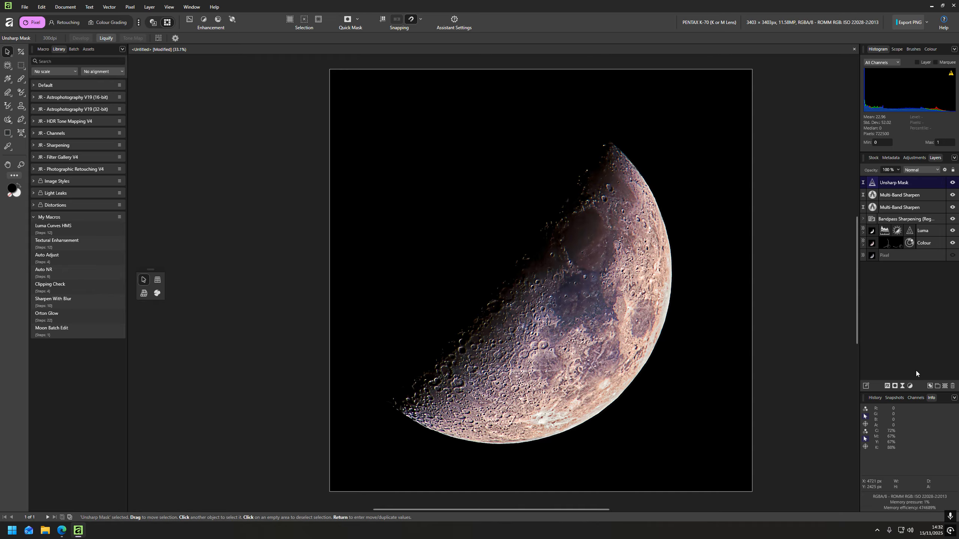
# Add a Brightness / Contrast adjustment above the Unsharp Mask and lower its Contrast to about -15%
pyautogui.click(910, 387)
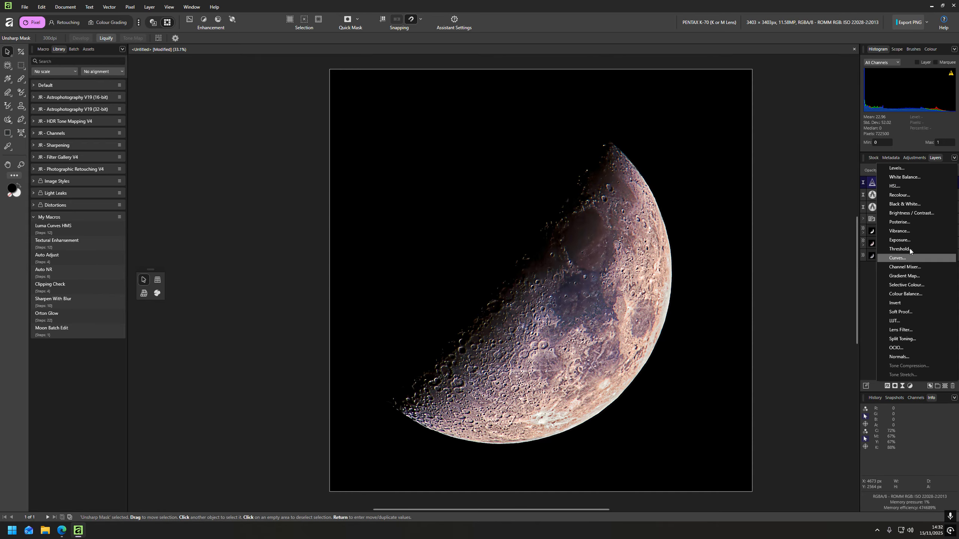
pyautogui.click(911, 213)
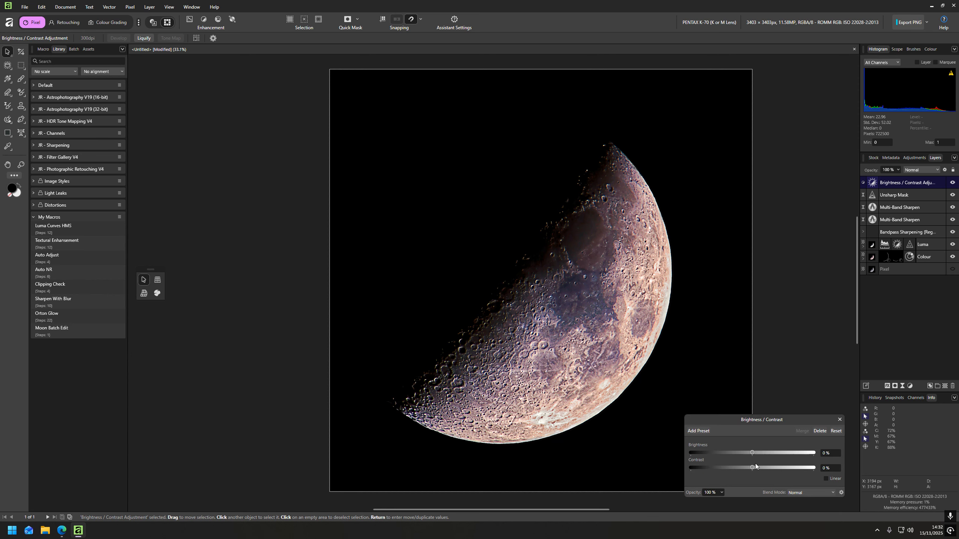
pyautogui.moveTo(752, 469); pyautogui.dragTo(746, 469)
pyautogui.scroll(-3, 832, 471)
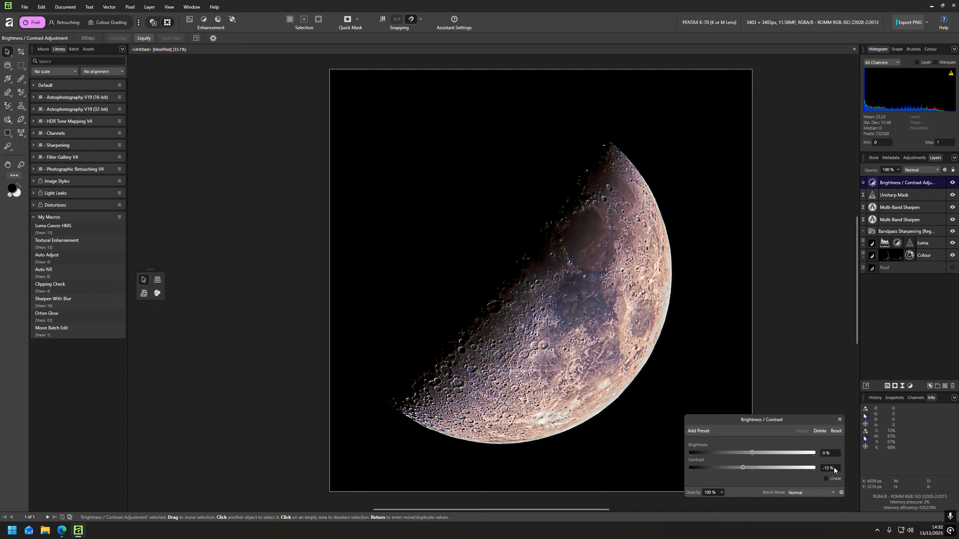
pyautogui.click(841, 420)
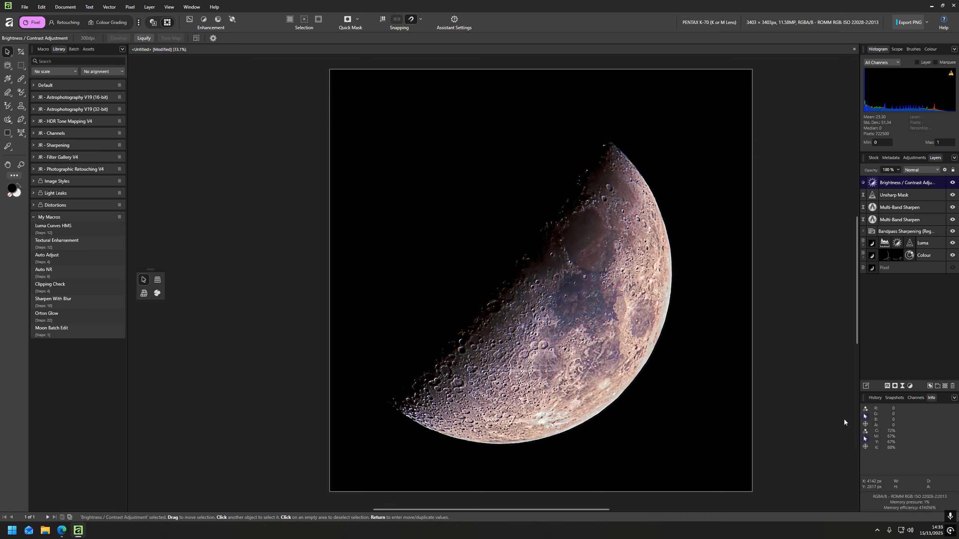
# Add a White Balance adjustment at the top of the layer stack and cool the image to about -9%
pyautogui.click(910, 386)
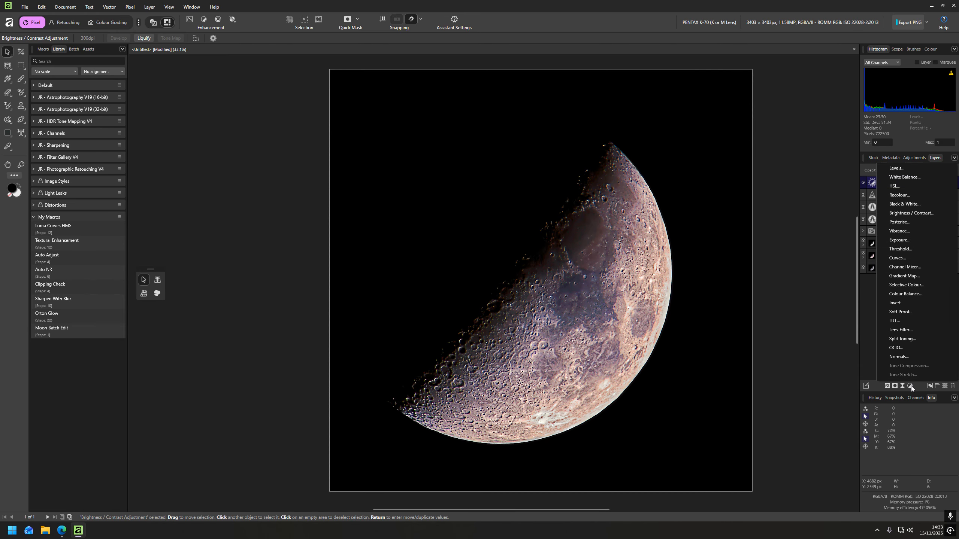
pyautogui.click(901, 176)
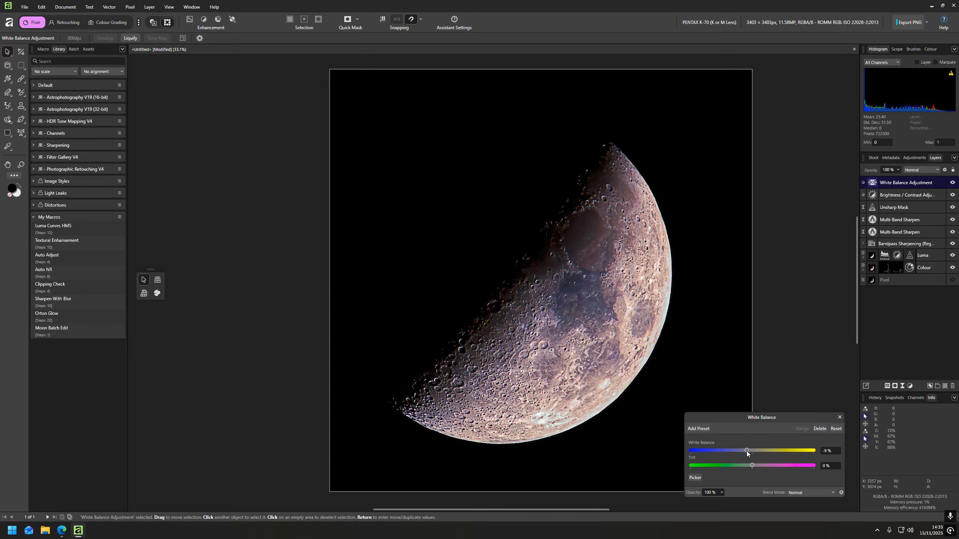
pyautogui.scroll(-1, 831, 452)
pyautogui.click(842, 418)
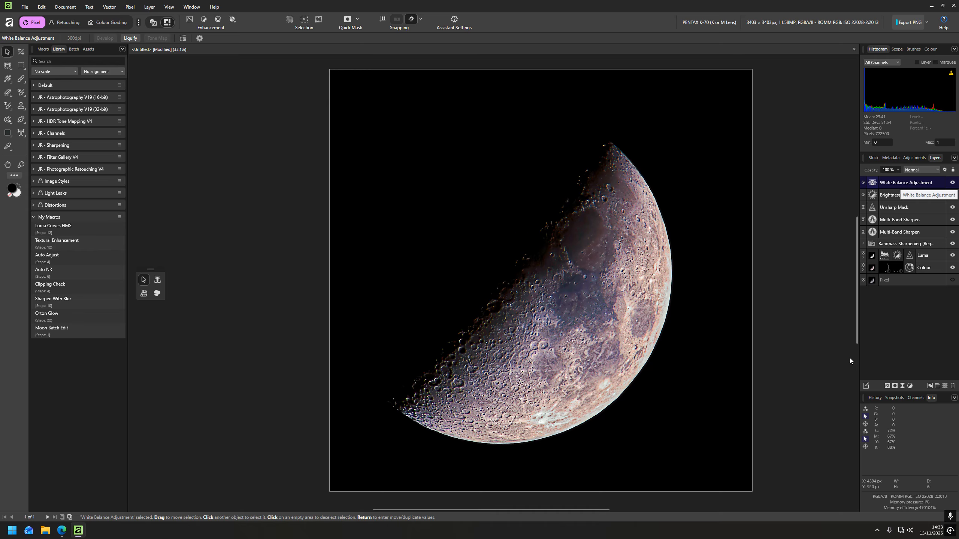
# Add a live Add Noise filter above the White Balance adjustment and set its Intensity to 1%
pyautogui.click(911, 386)
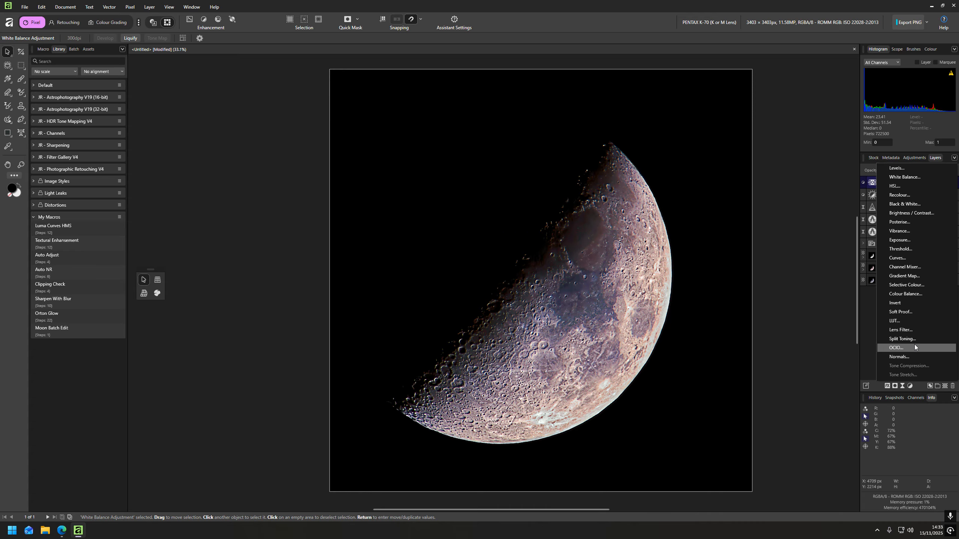
pyautogui.click(902, 383)
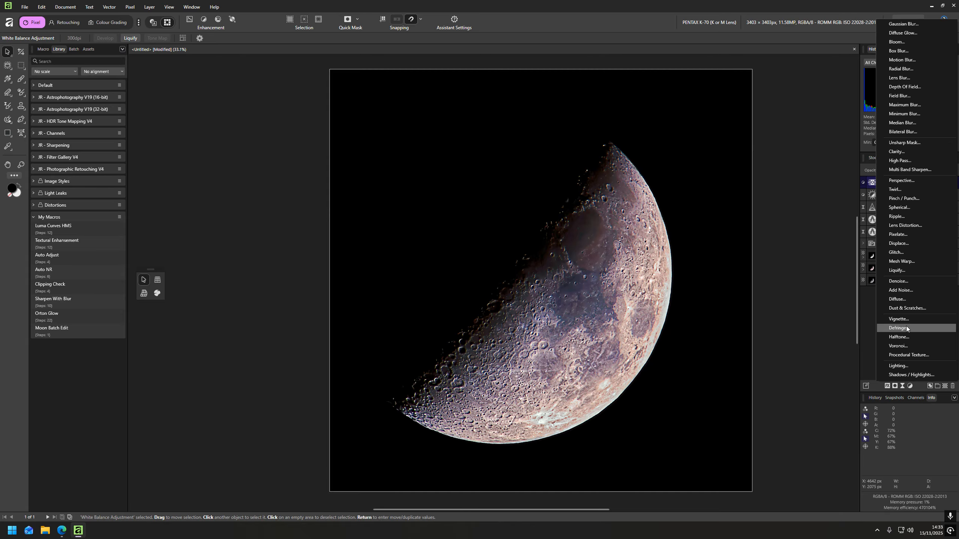
pyautogui.click(910, 289)
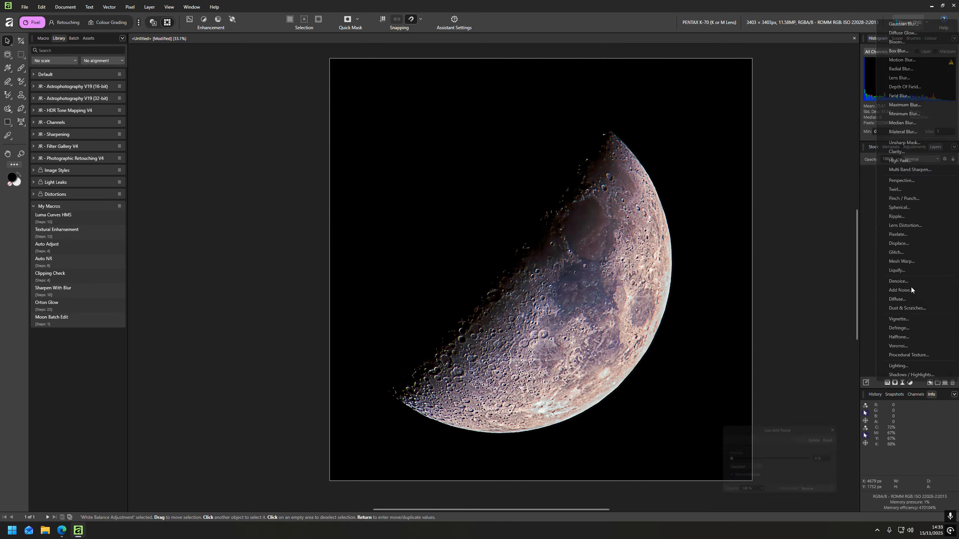
pyautogui.click(825, 459)
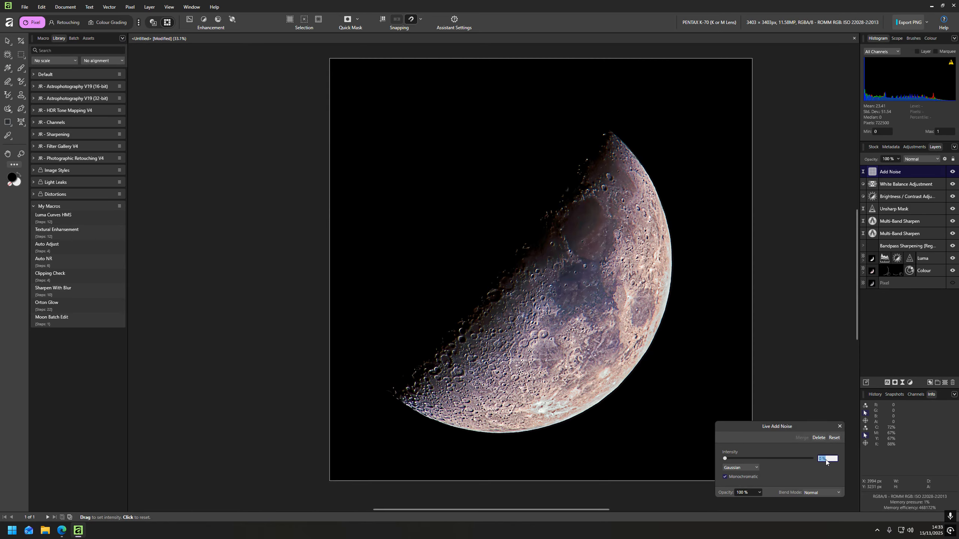
pyautogui.press('BackSpace')
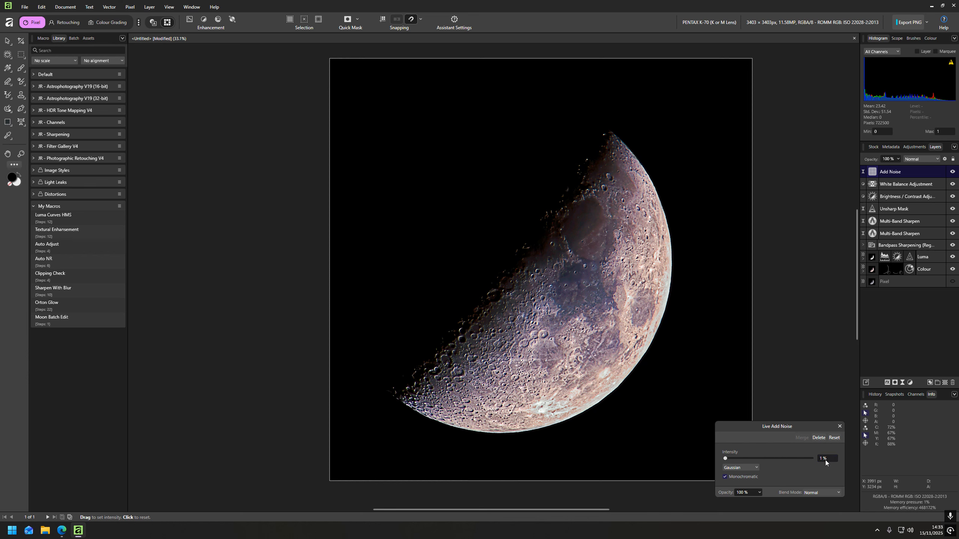
pyautogui.click(840, 426)
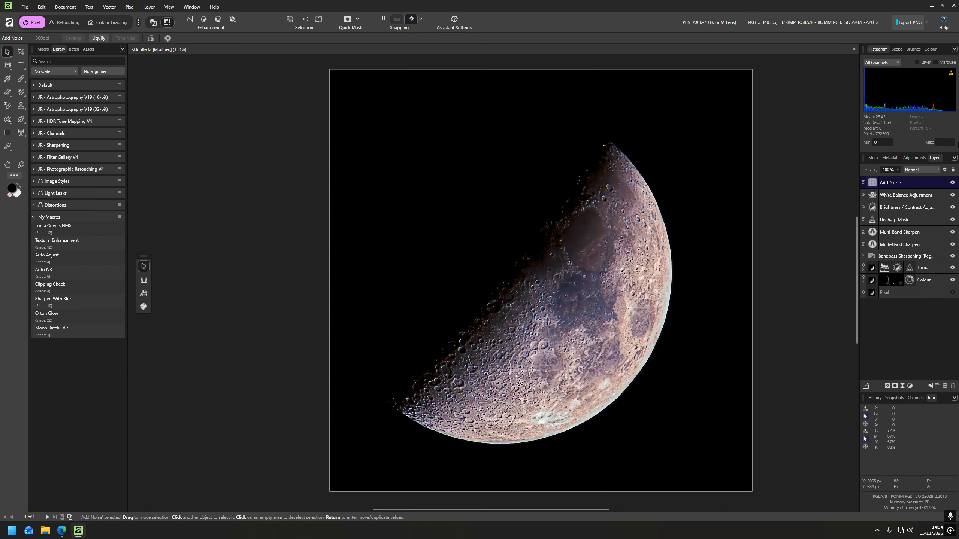
# Restrict the Add Noise filter to the darkest tones by setting its underlying composition range's end point to In 2% and Out 0%
pyautogui.click(945, 170)
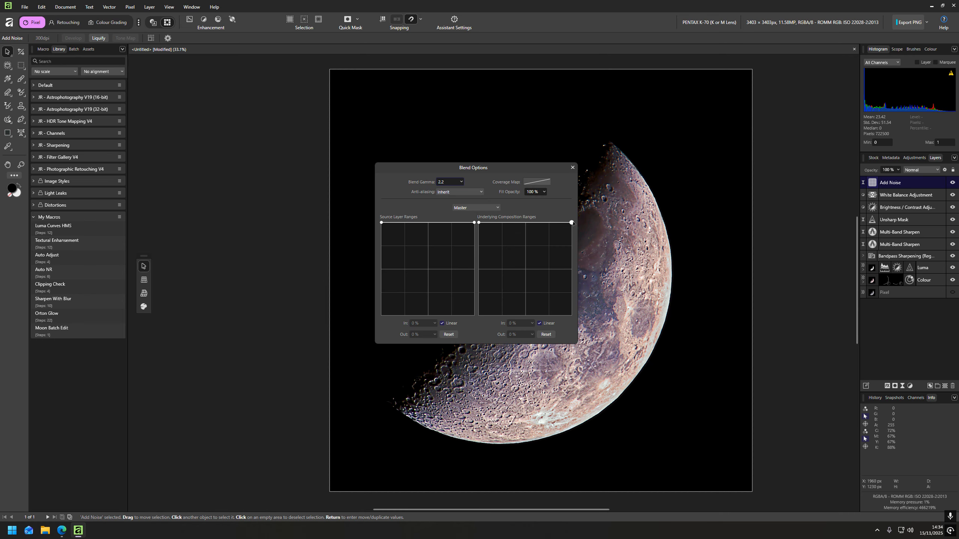
pyautogui.moveTo(573, 224); pyautogui.dragTo(481, 329)
pyautogui.scroll(-1, 525, 323)
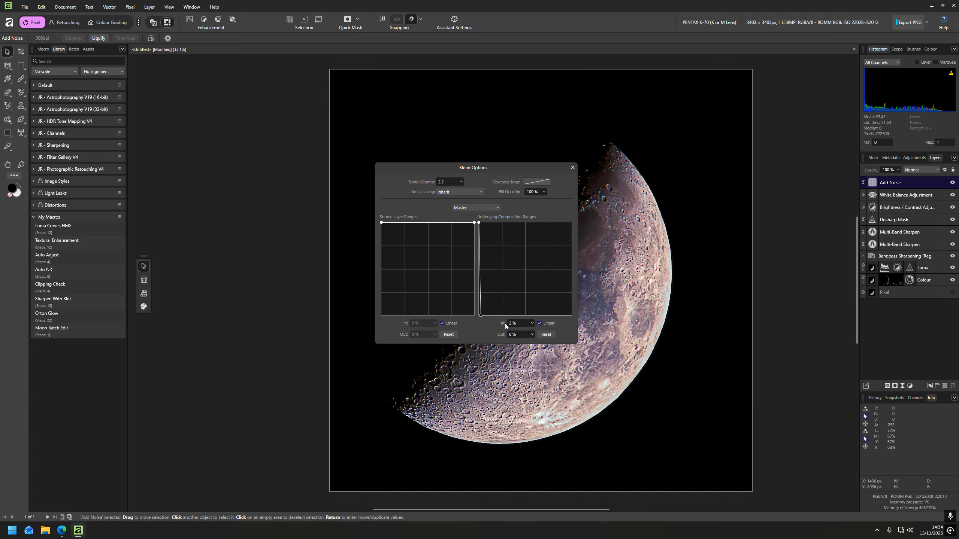
pyautogui.click(572, 167)
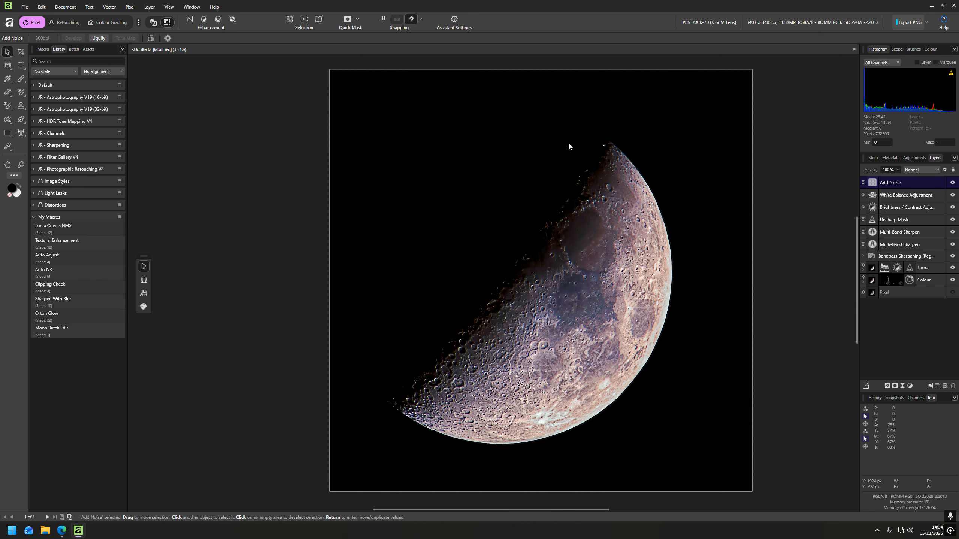